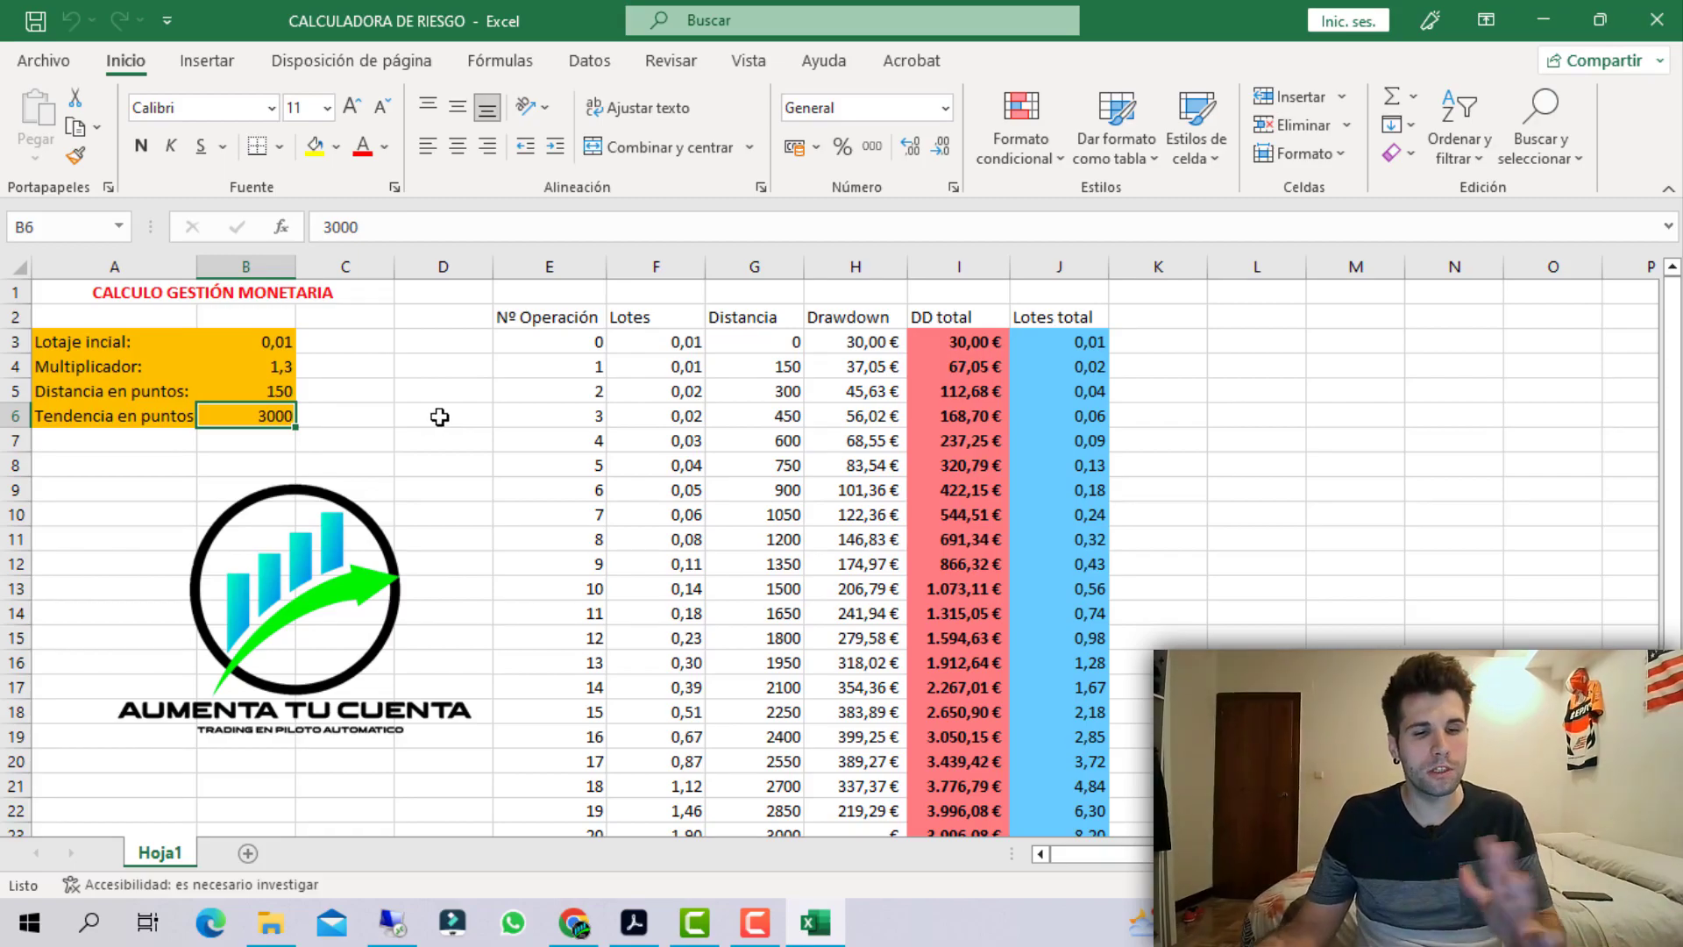
Examine operation 0 in the table against the initial lot size and multiplier settings.
left_click(440, 416)
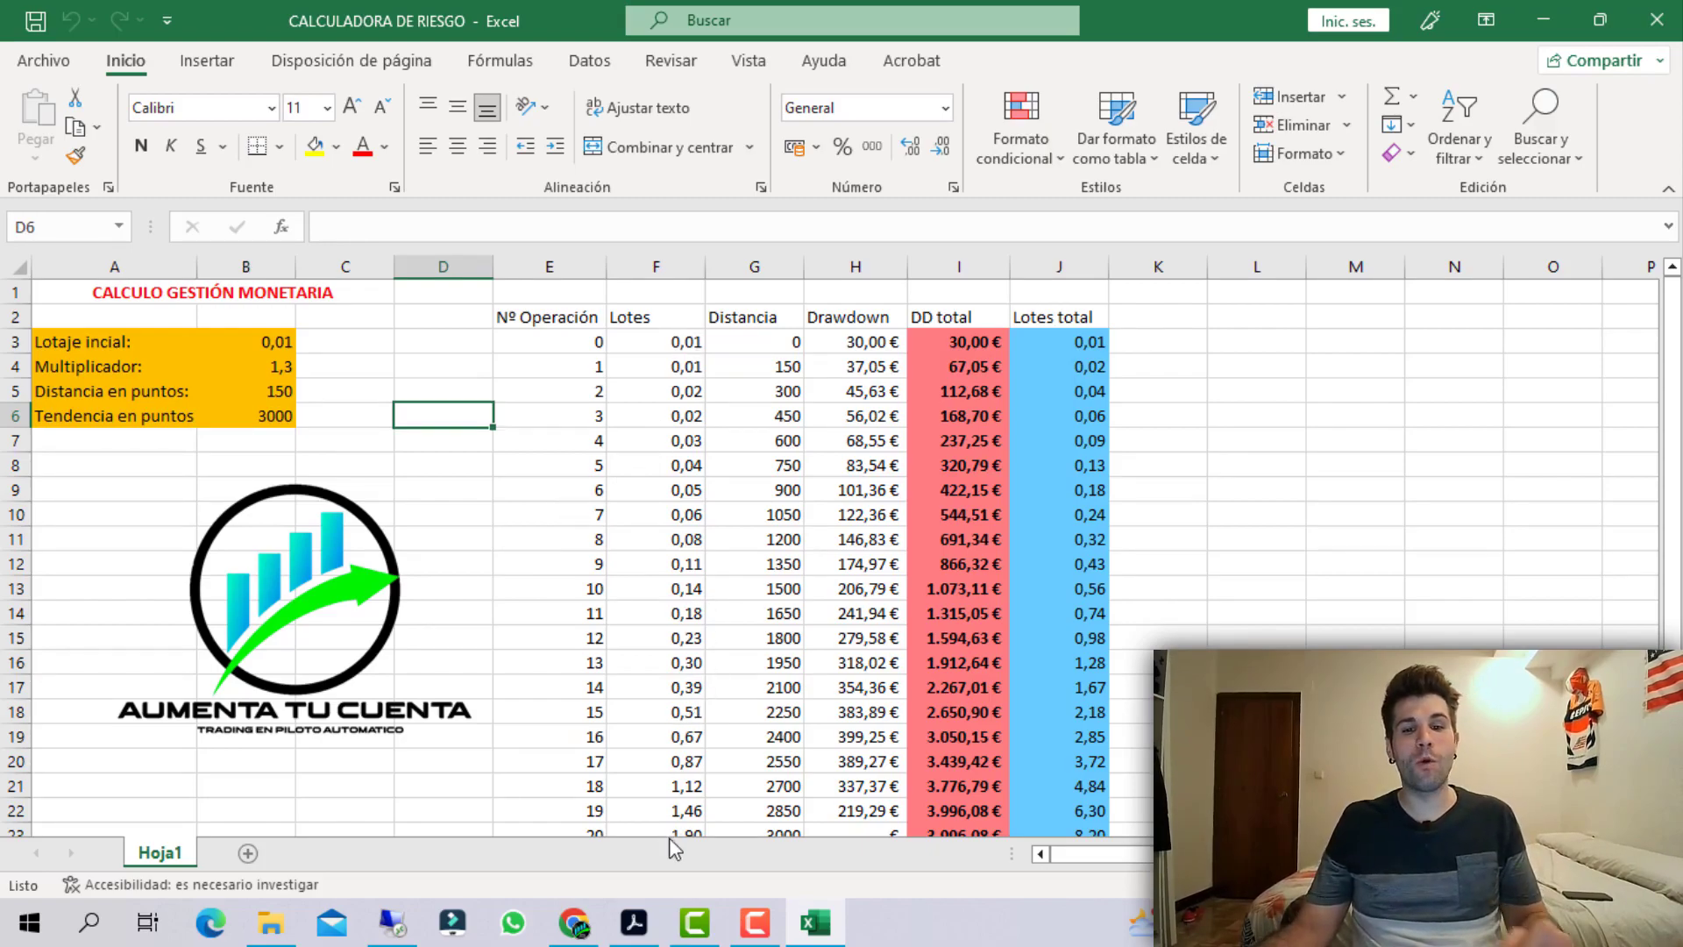
left_click(556, 328)
left_click(575, 346)
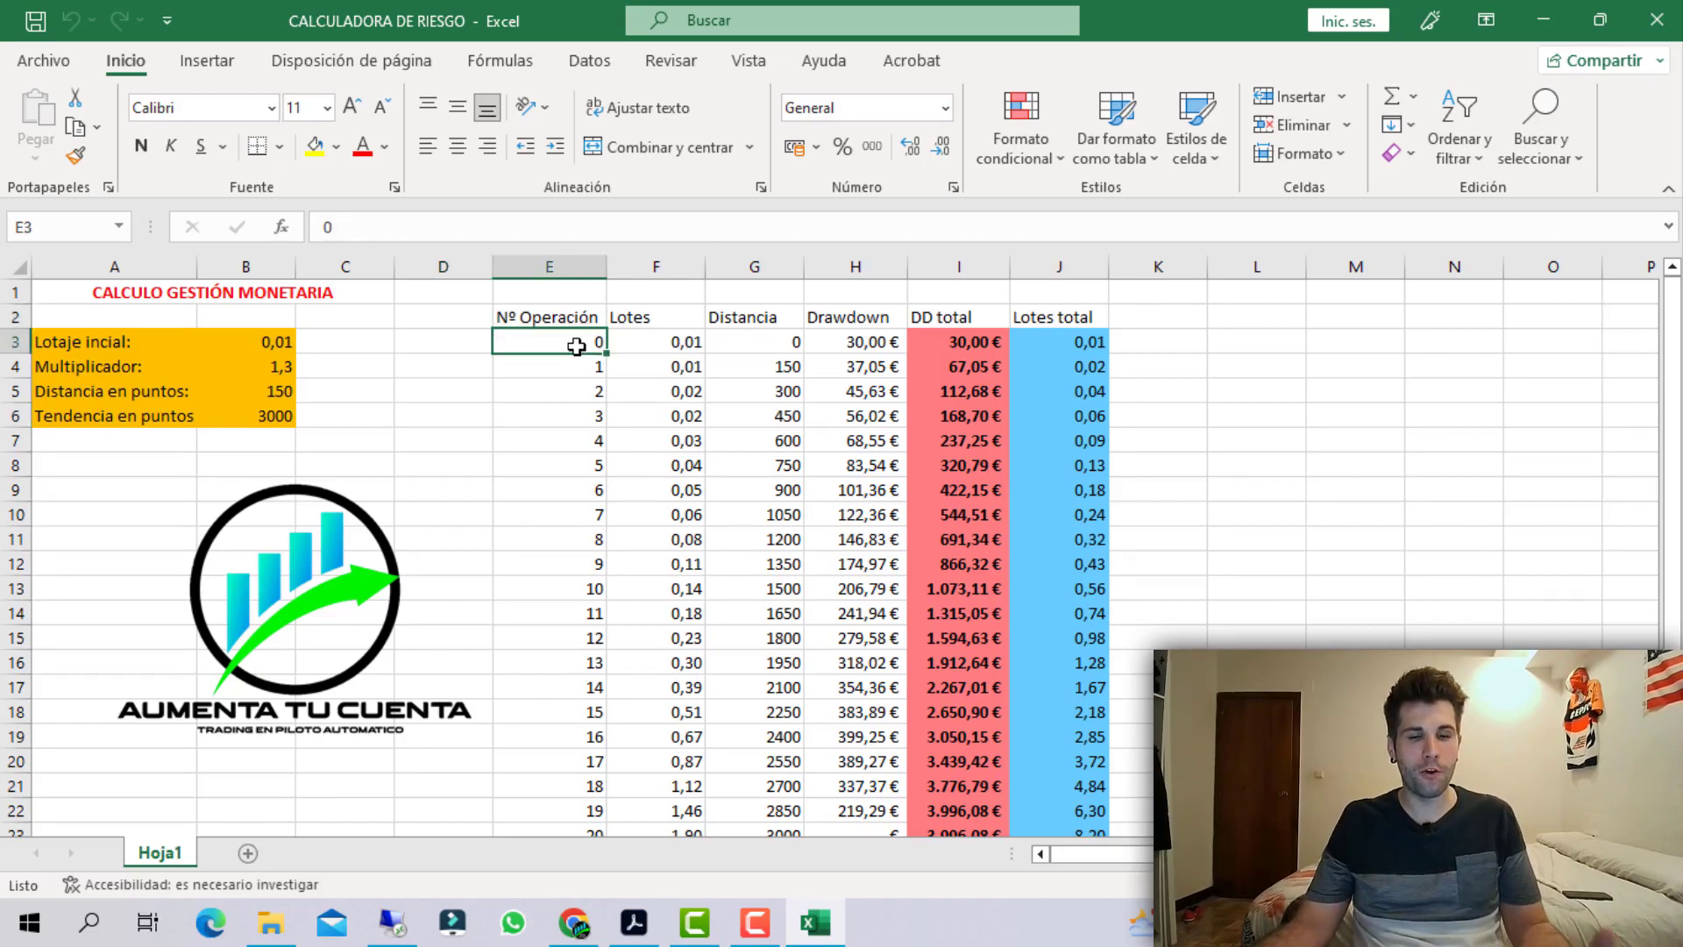
left_click(253, 369)
left_click(252, 343)
left_click(643, 343)
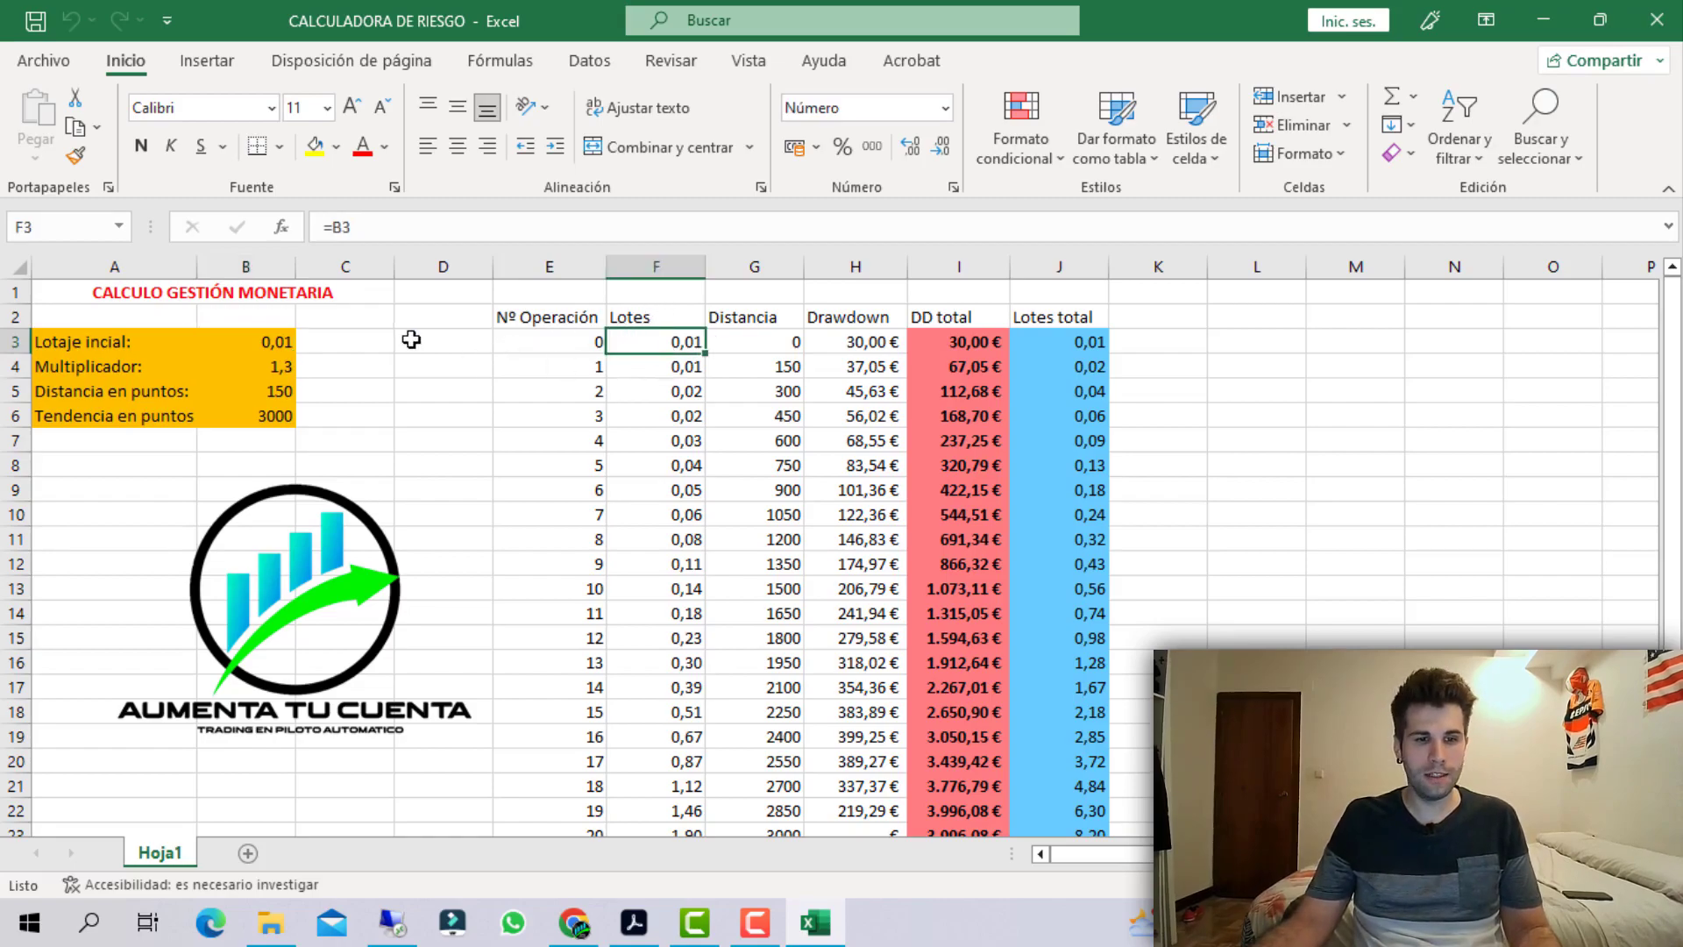
Set the initial lot size in B3 to 0,02 and check the Lotes cell of operation 0.
double_click(271, 341)
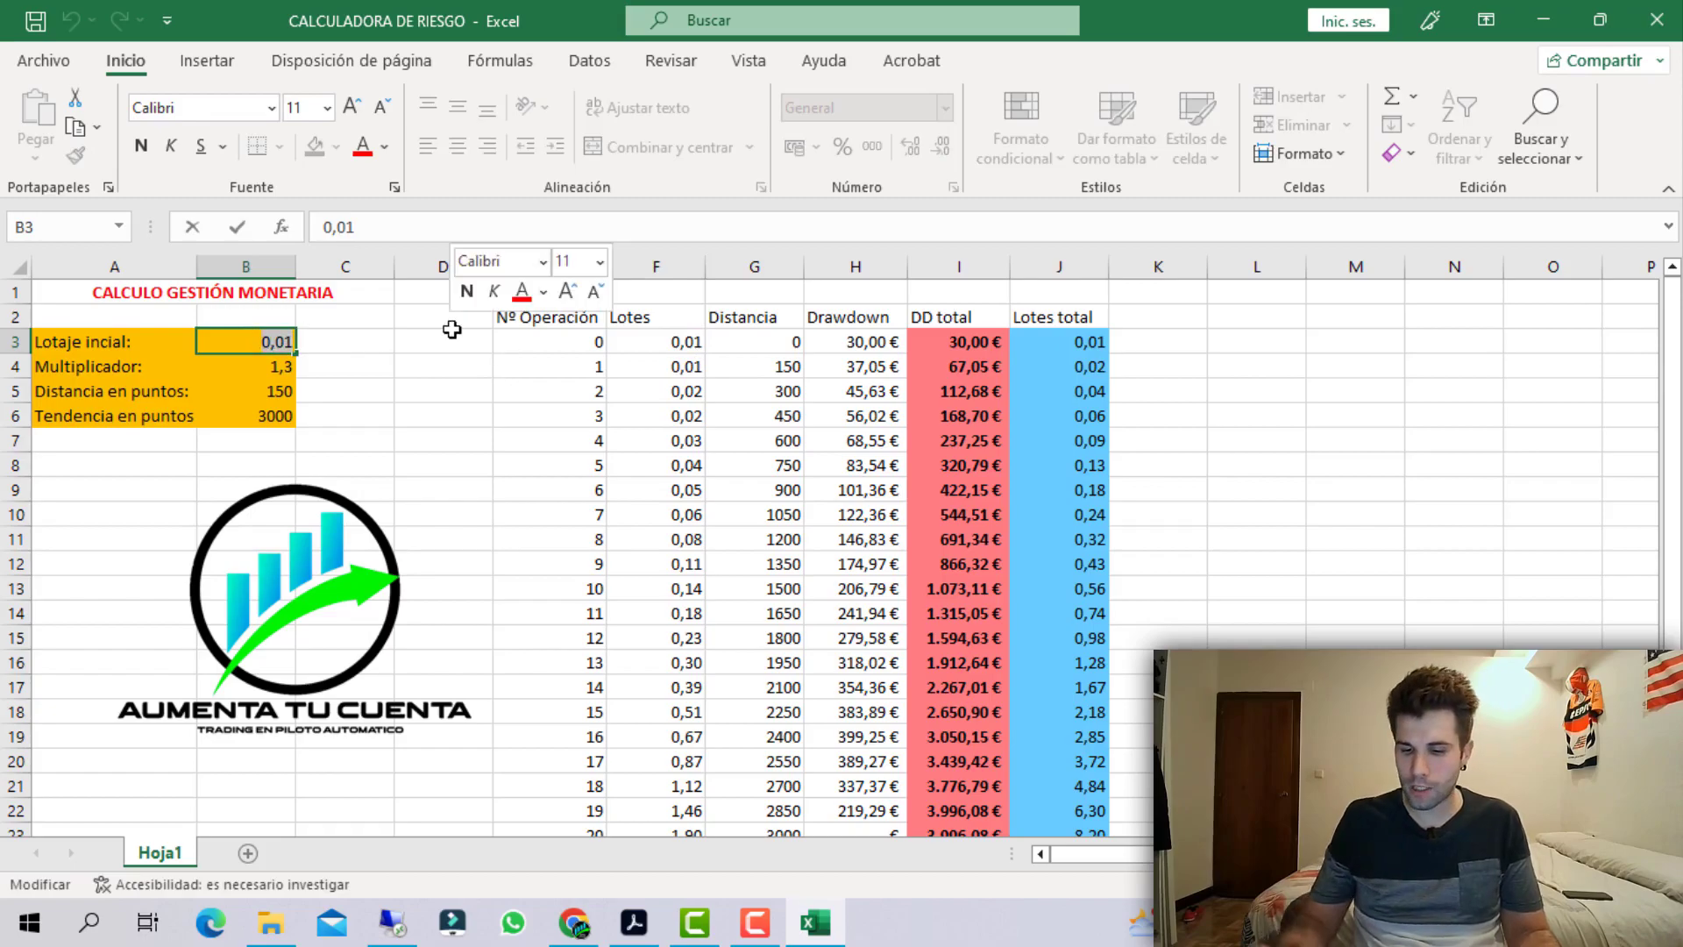
type("0,02")
key("Return")
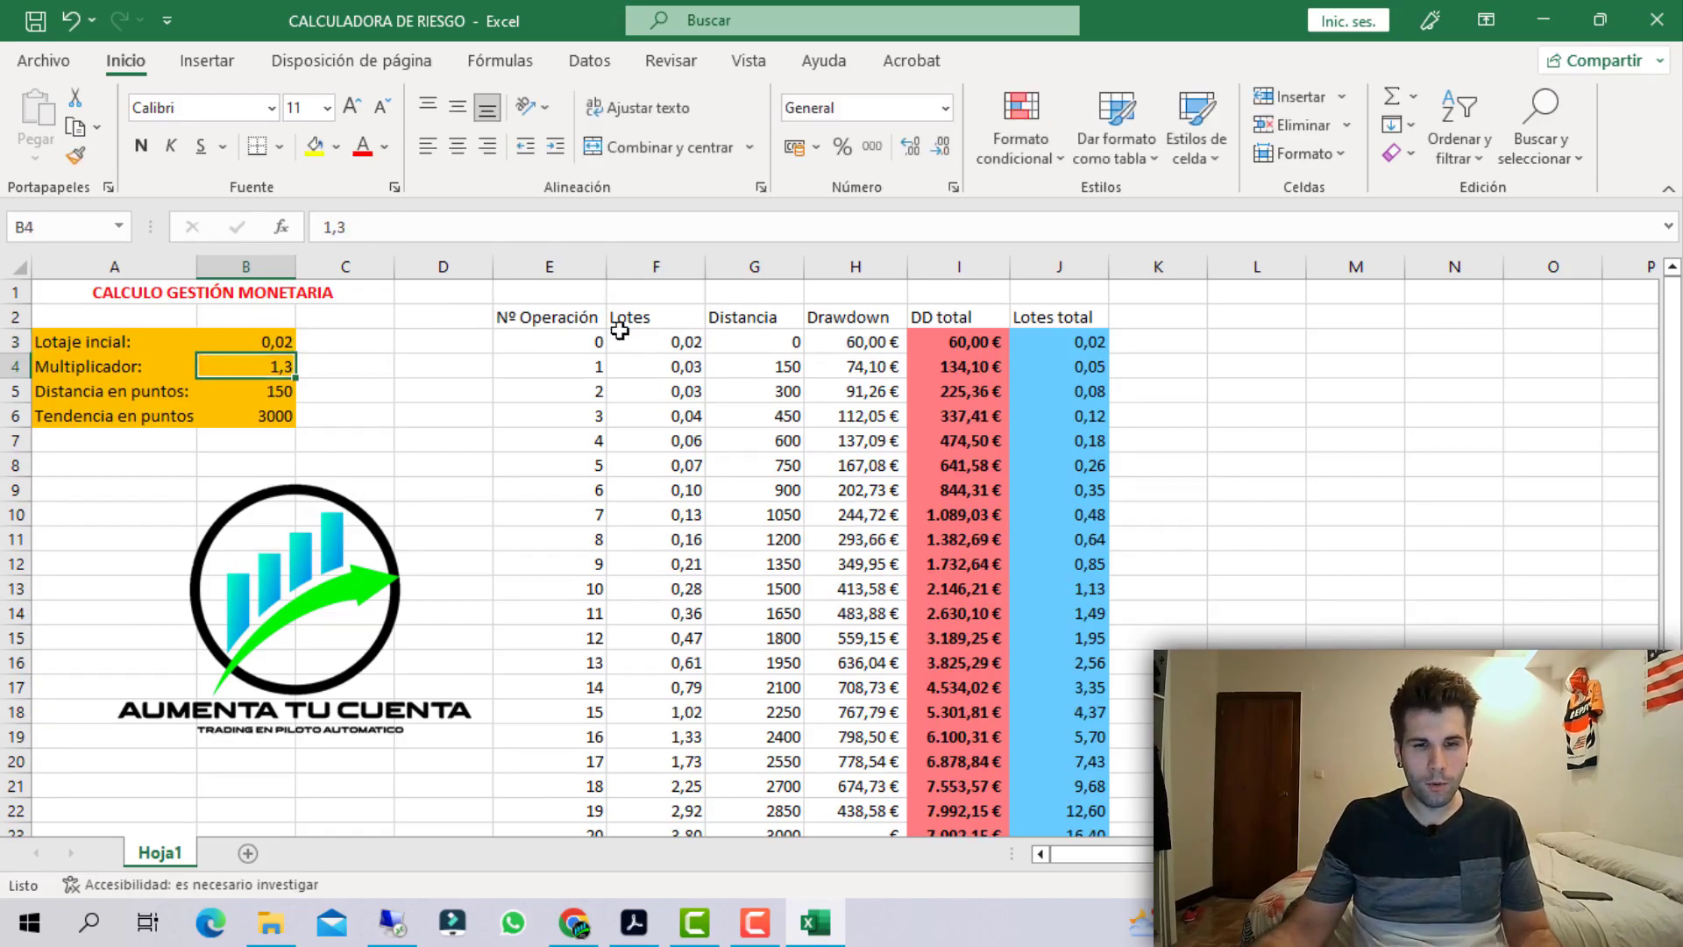
left_click(682, 343)
Set the initial lot size in B3 back to 0,01.
left_click(255, 349)
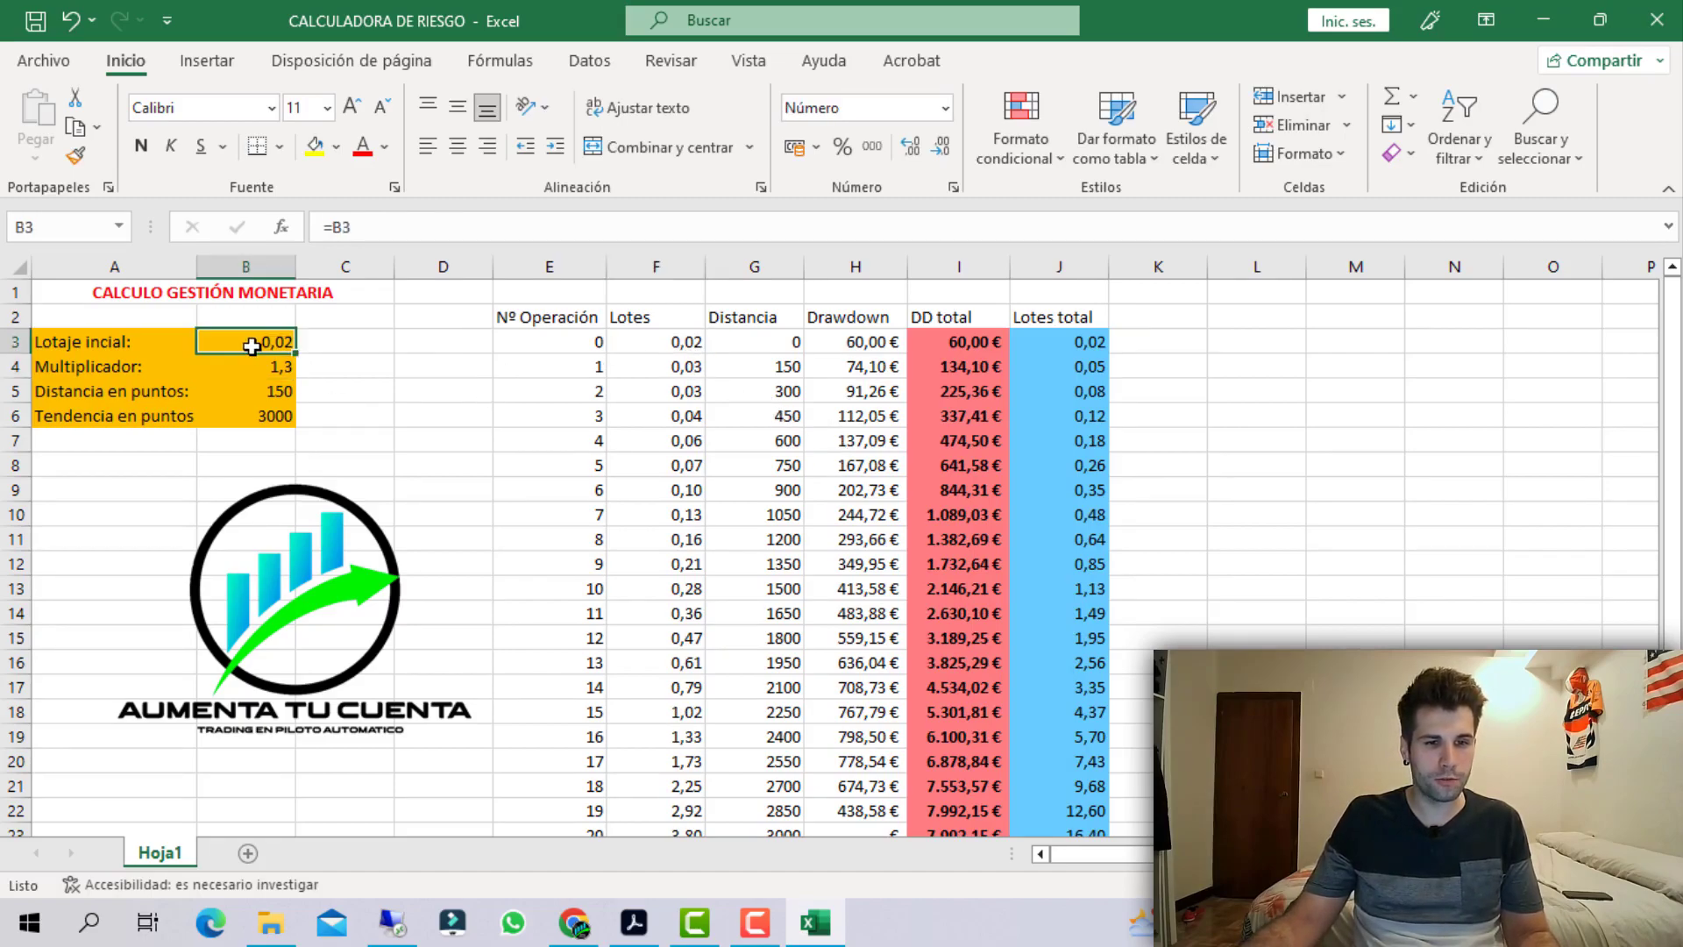
double_click(255, 348)
left_click_drag(255, 348, 367, 331)
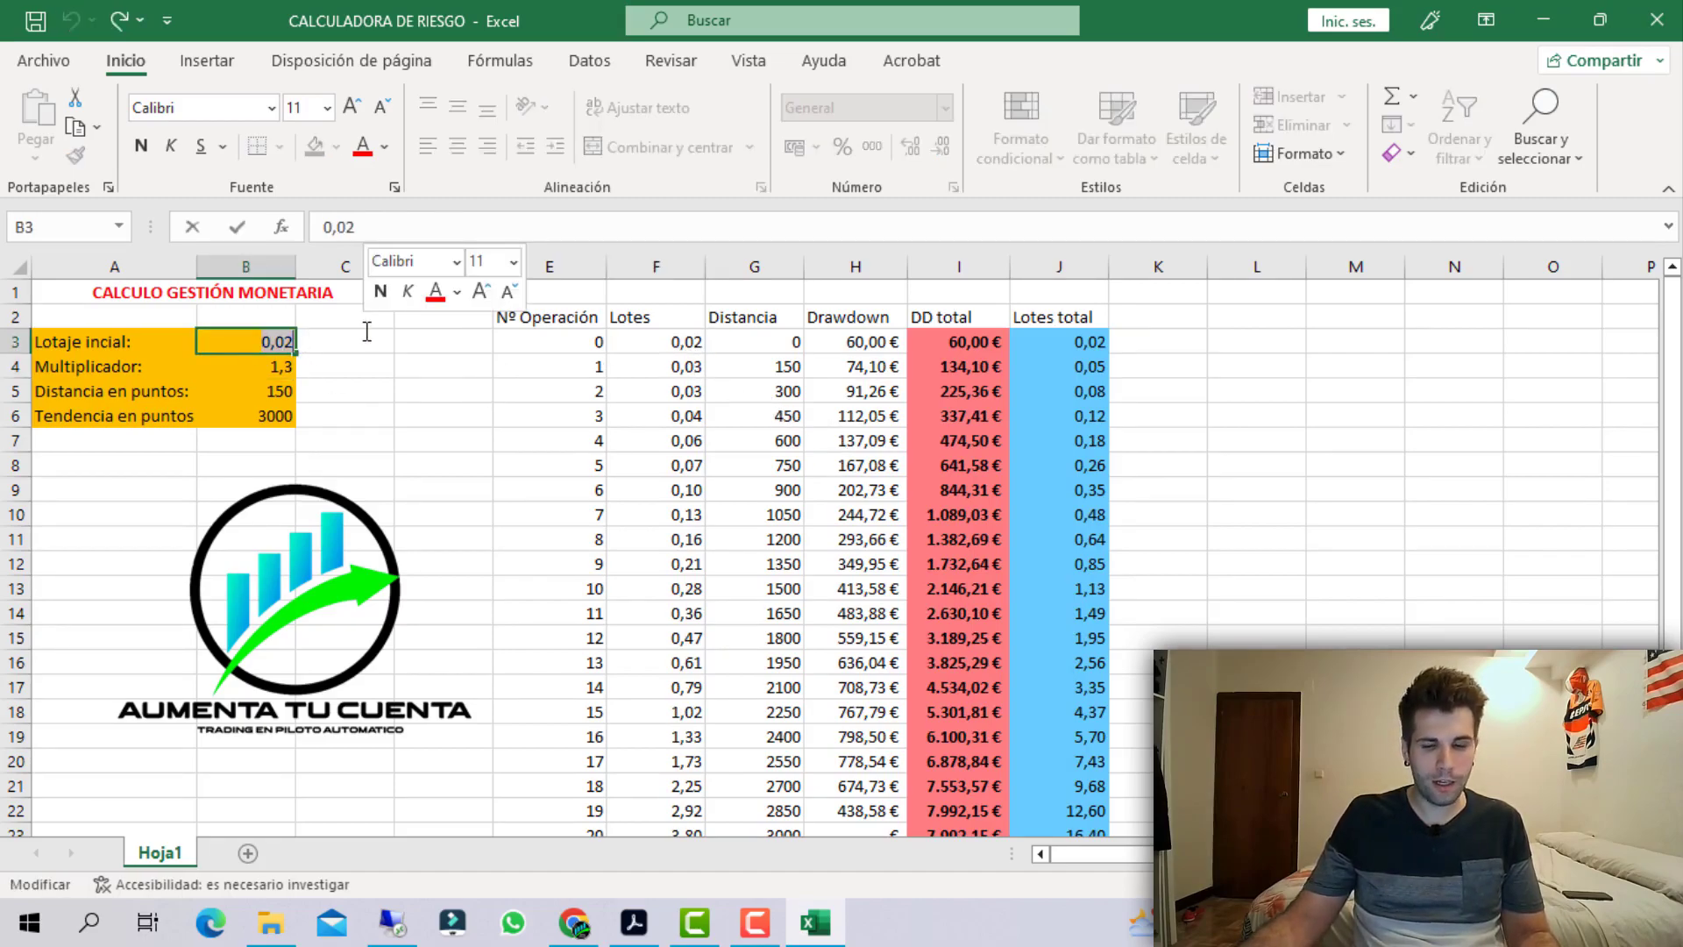
type("0,01")
key("Return")
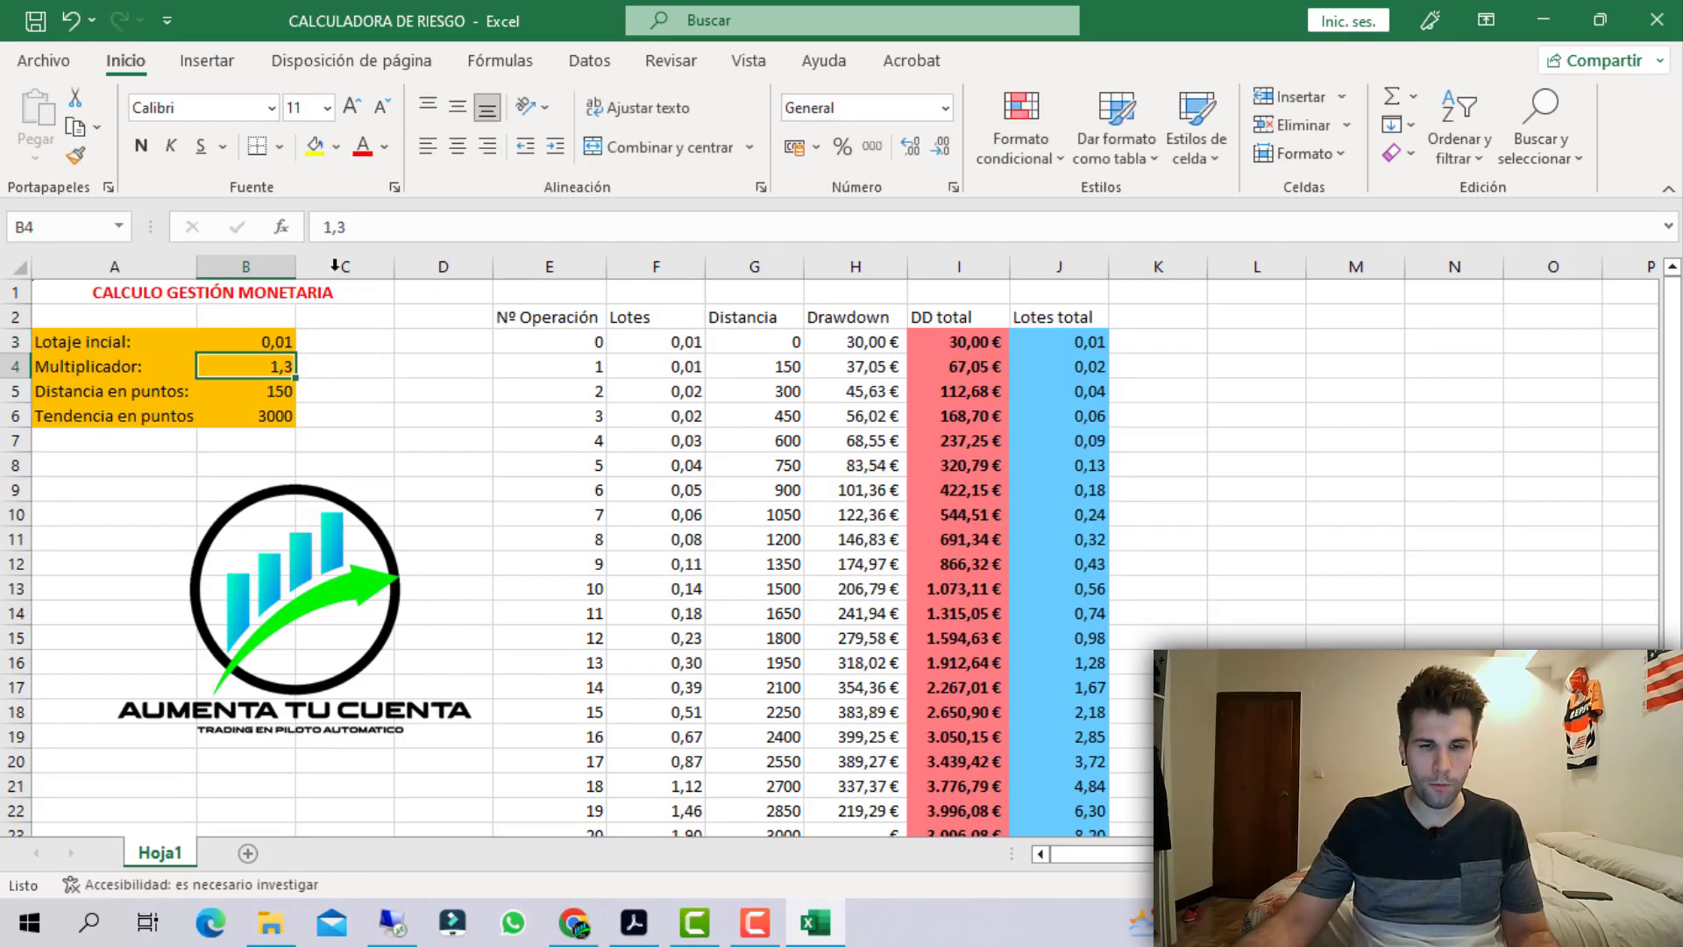
Examine how the Lotes values of operations 0 and 1 derive from the initial lot size and the multiplier.
left_click(593, 349)
left_click(661, 341)
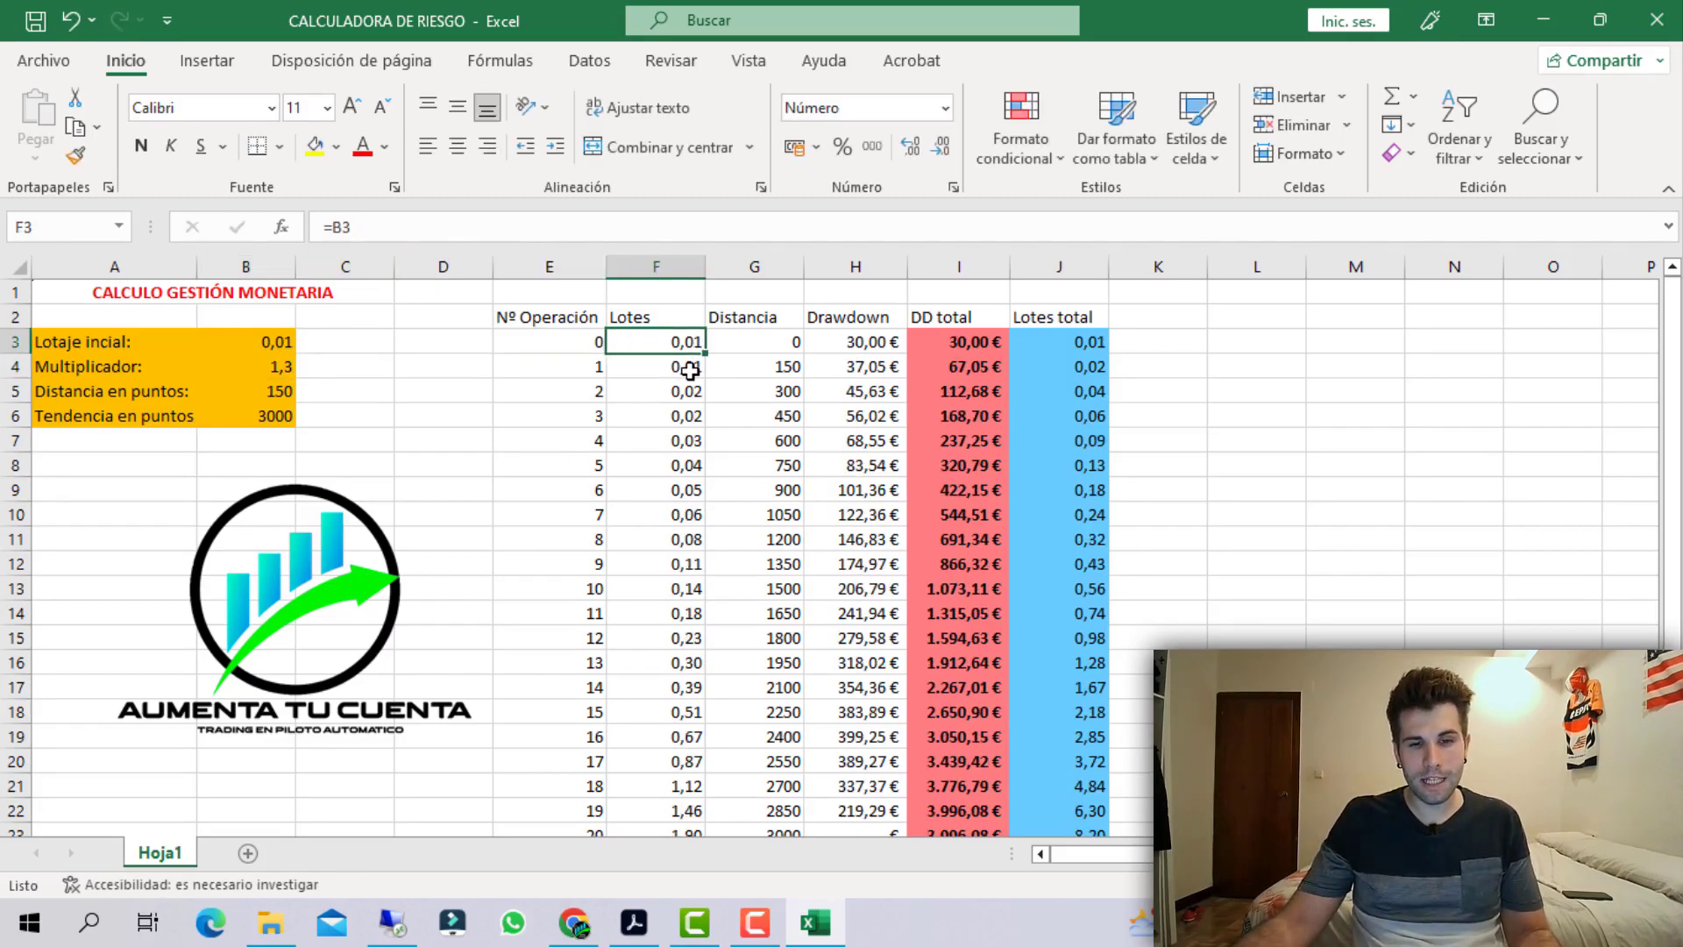
left_click(267, 377)
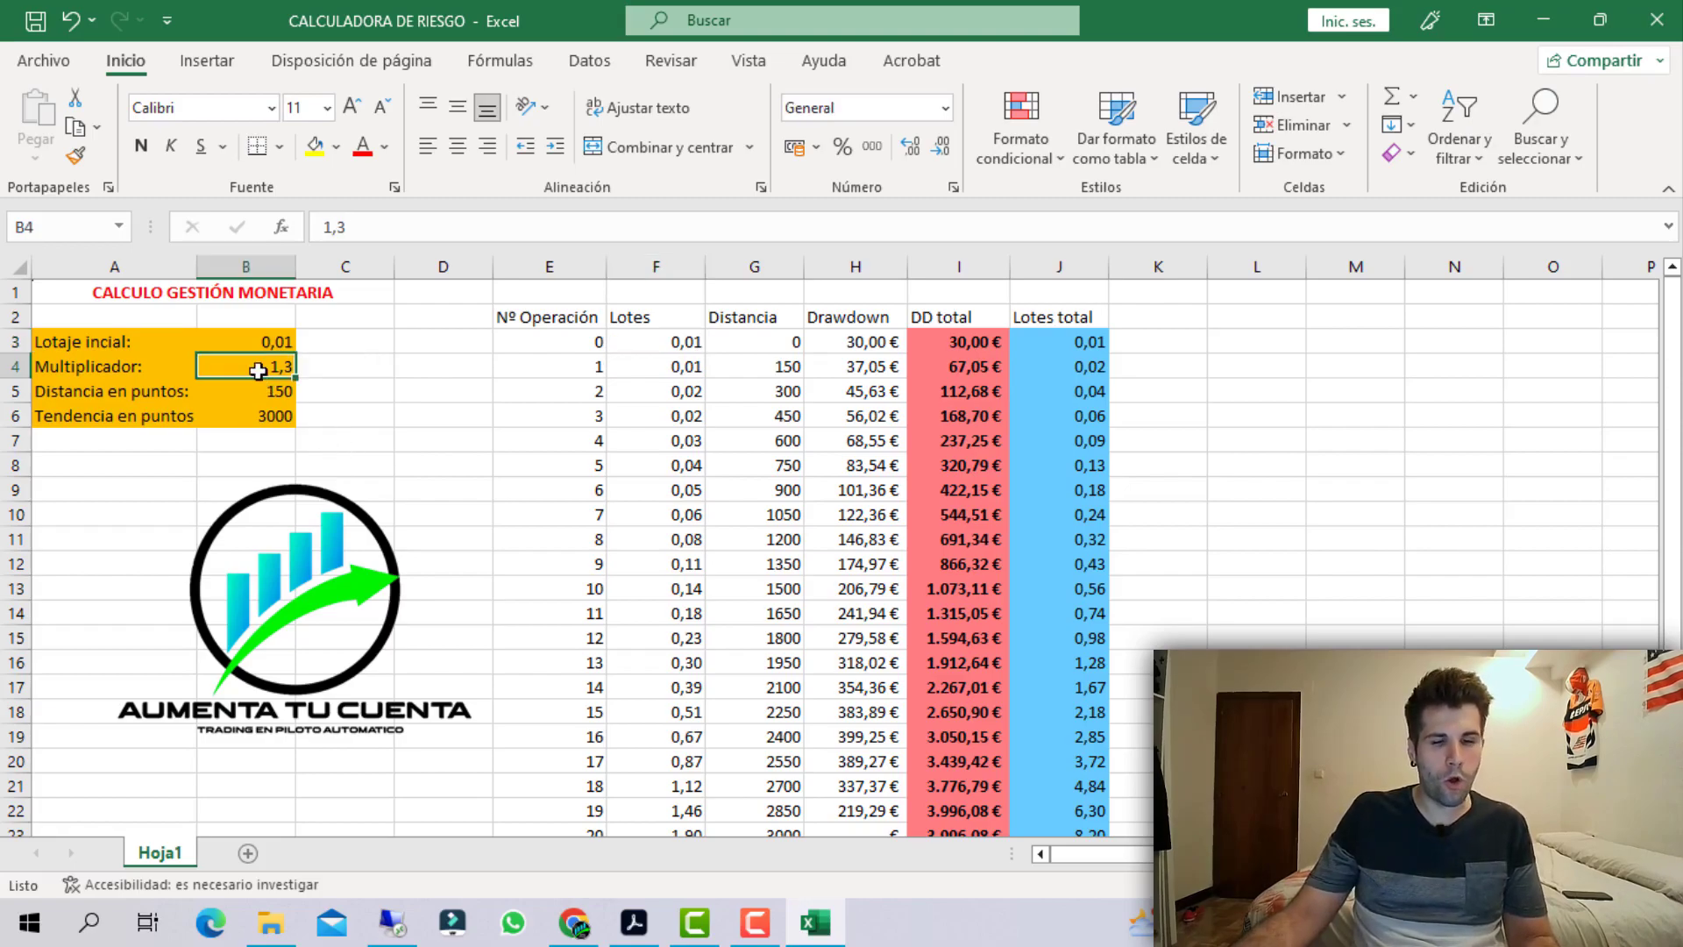
left_click(580, 367)
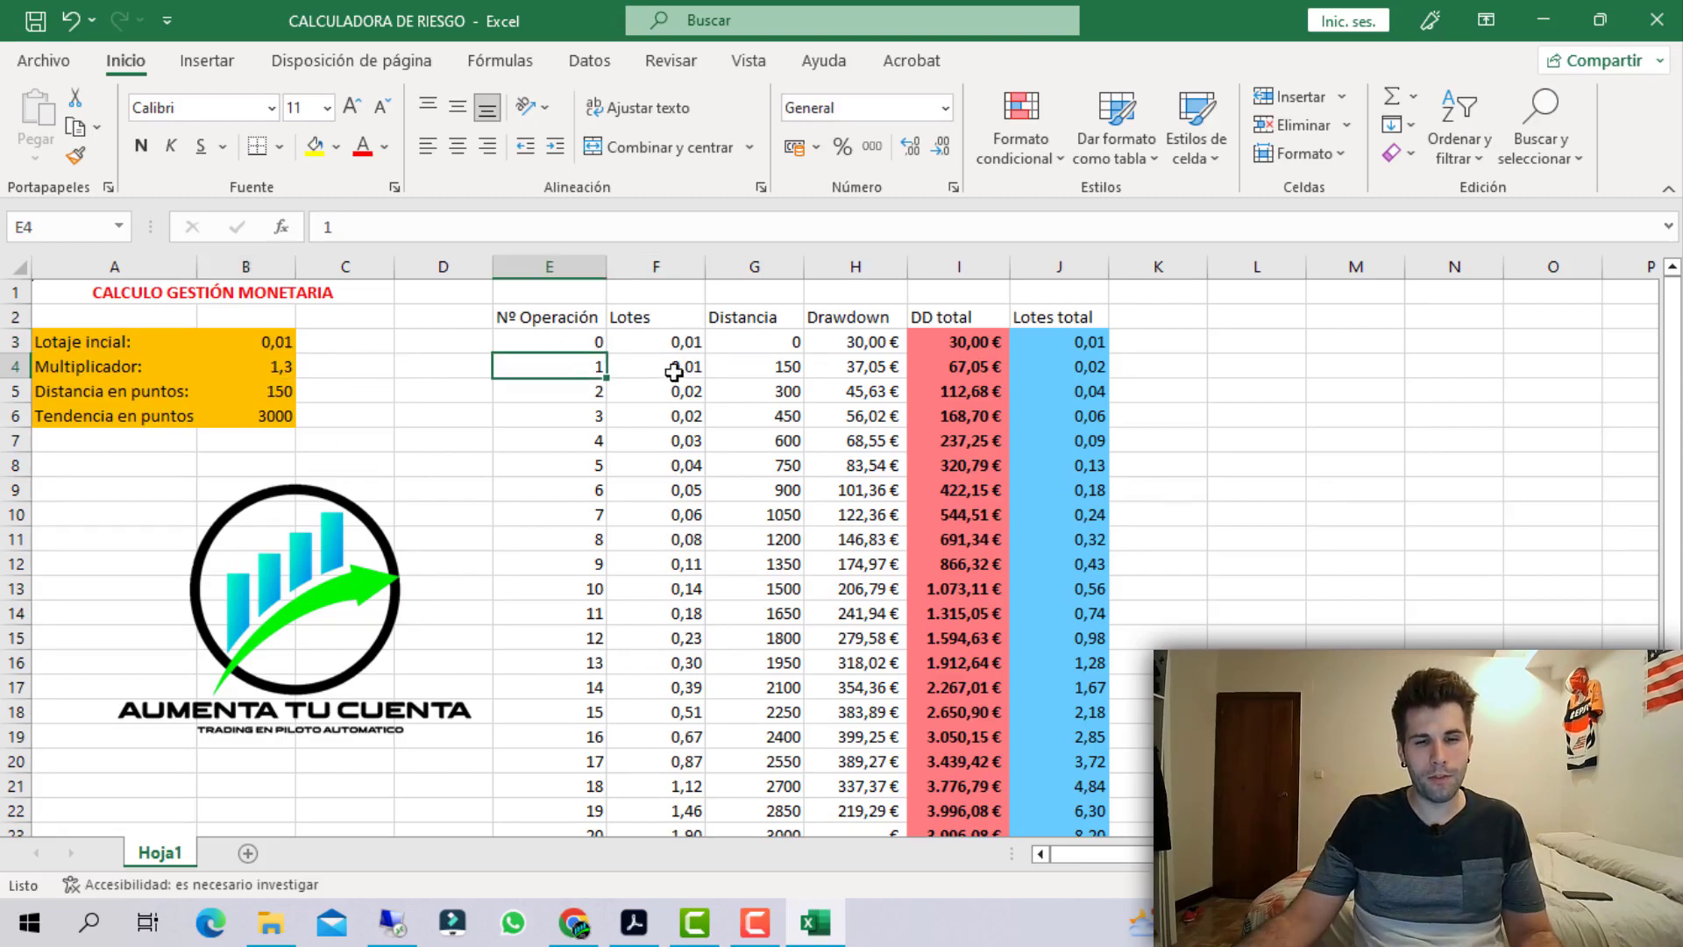
left_click(684, 346)
left_click(276, 371)
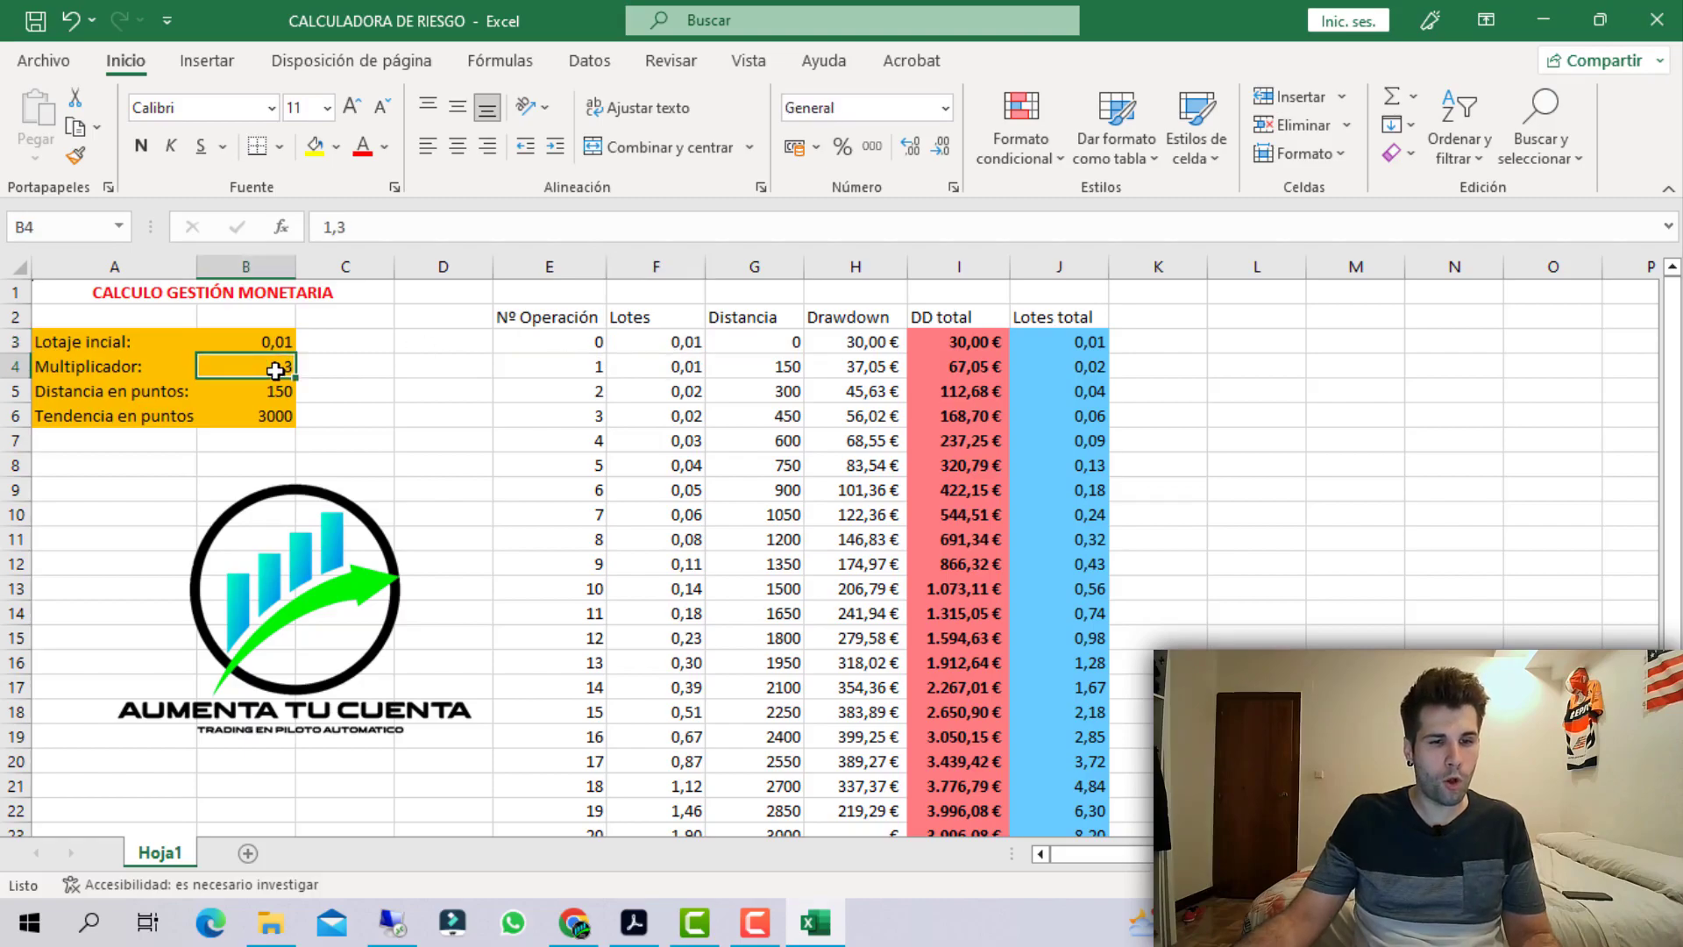
left_click(689, 368)
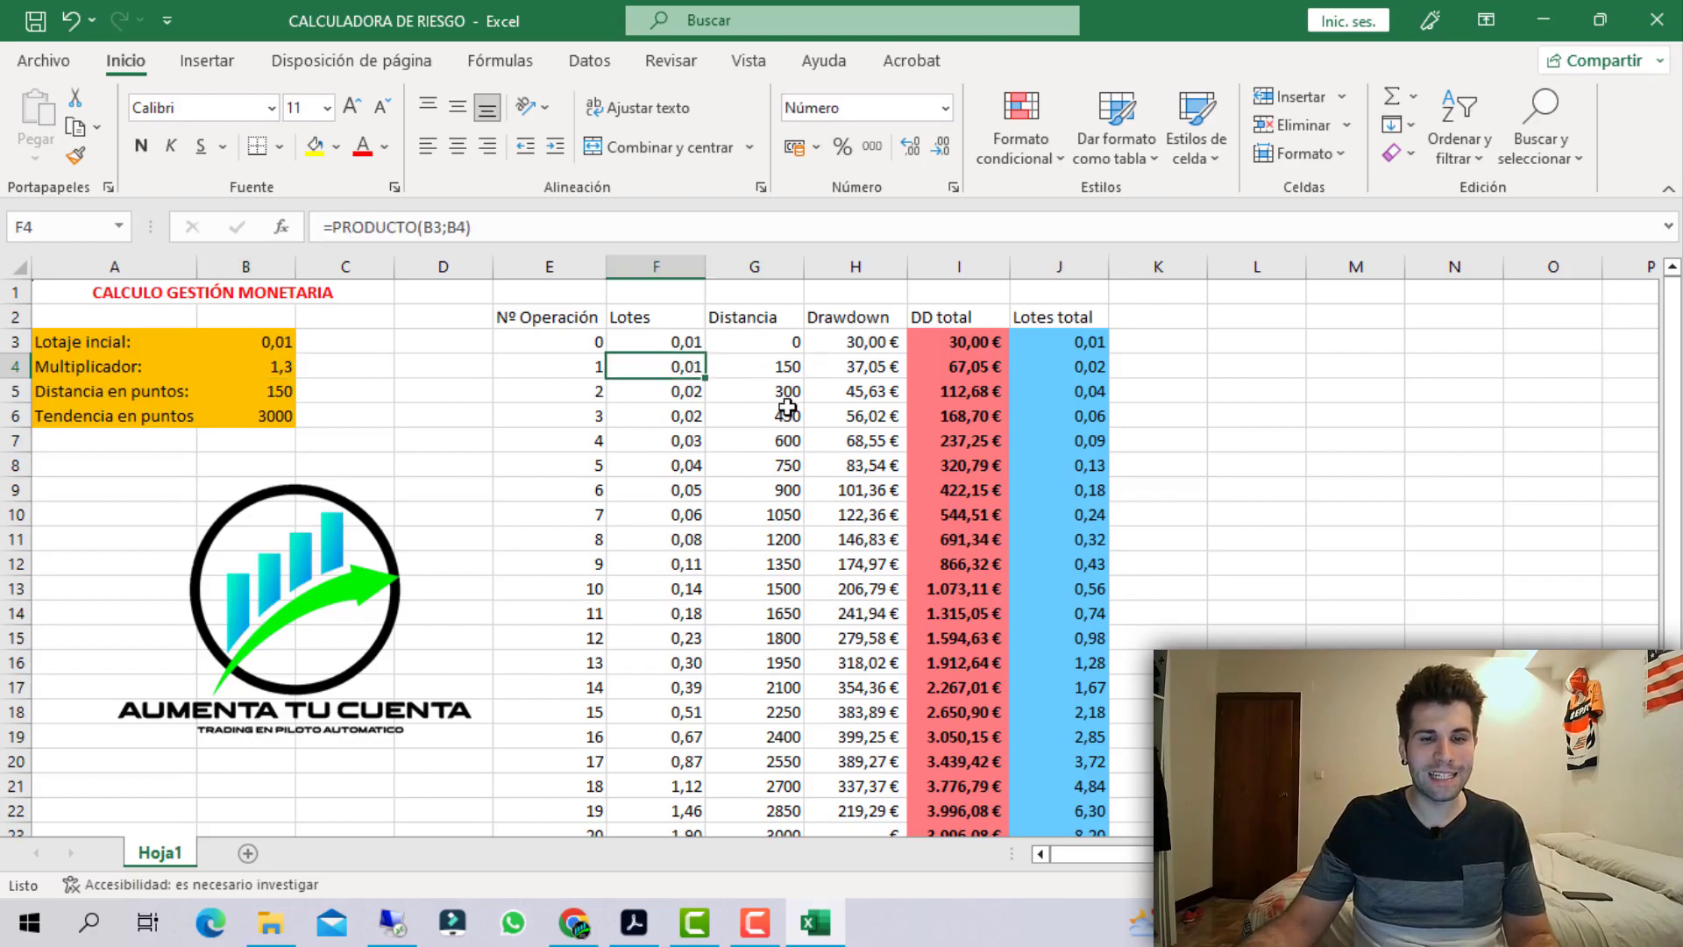
Review the Lotes cells one by one from operation 2 to operation 13 to follow the lot growth.
left_click(592, 396)
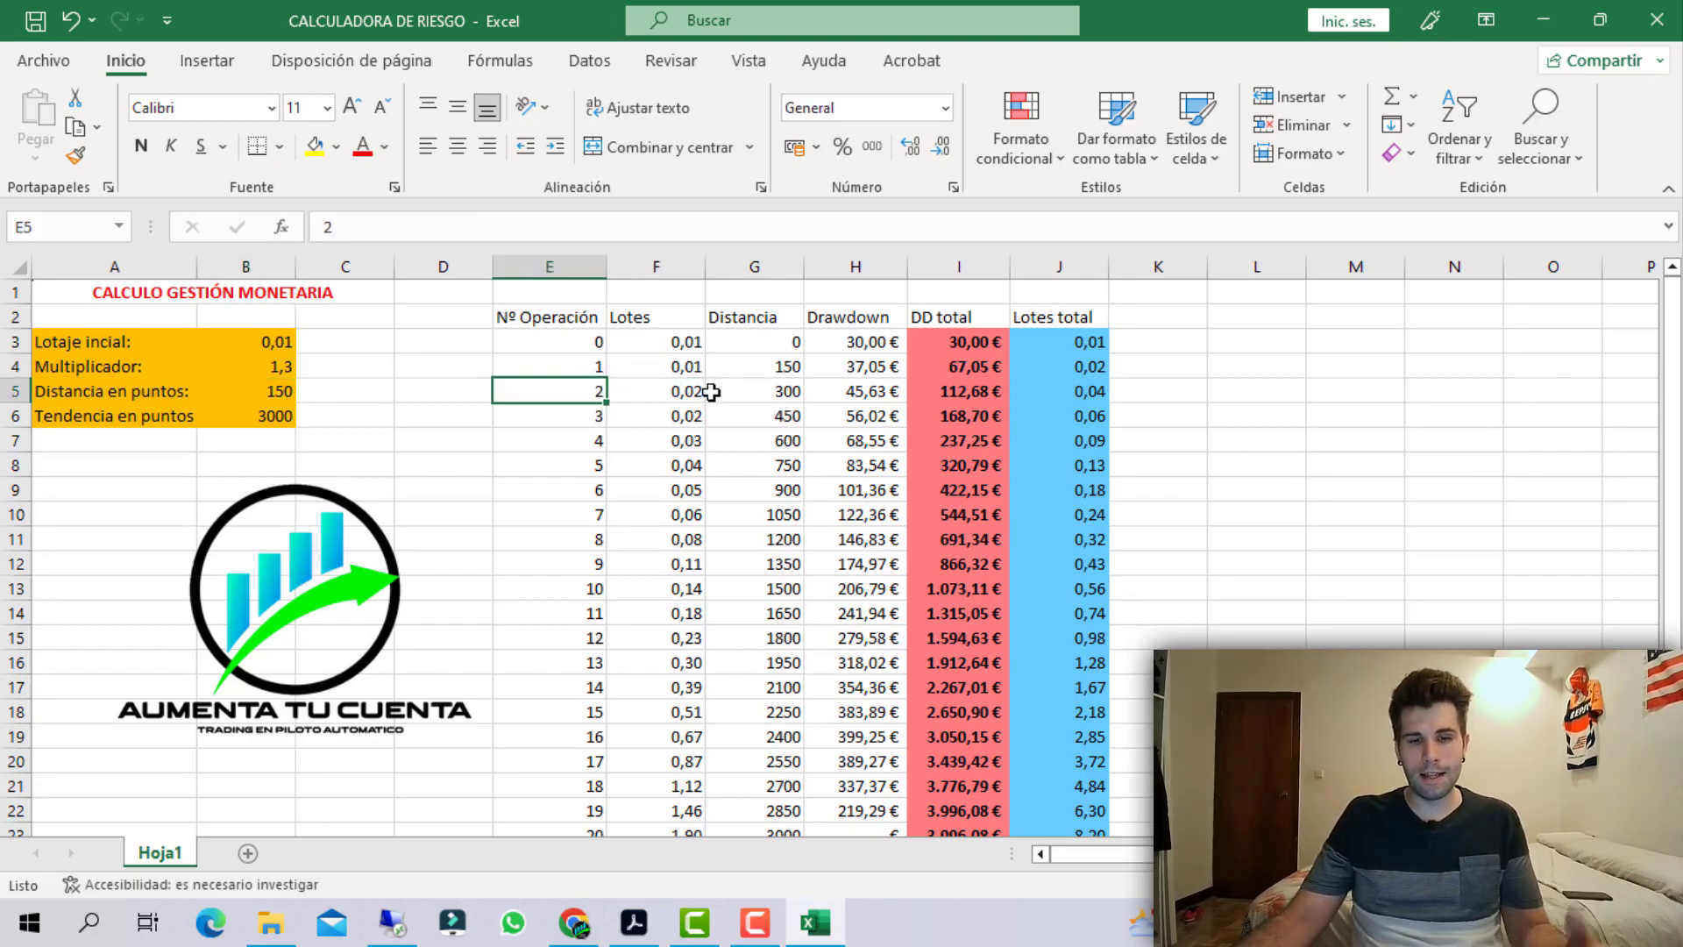
left_click(693, 400)
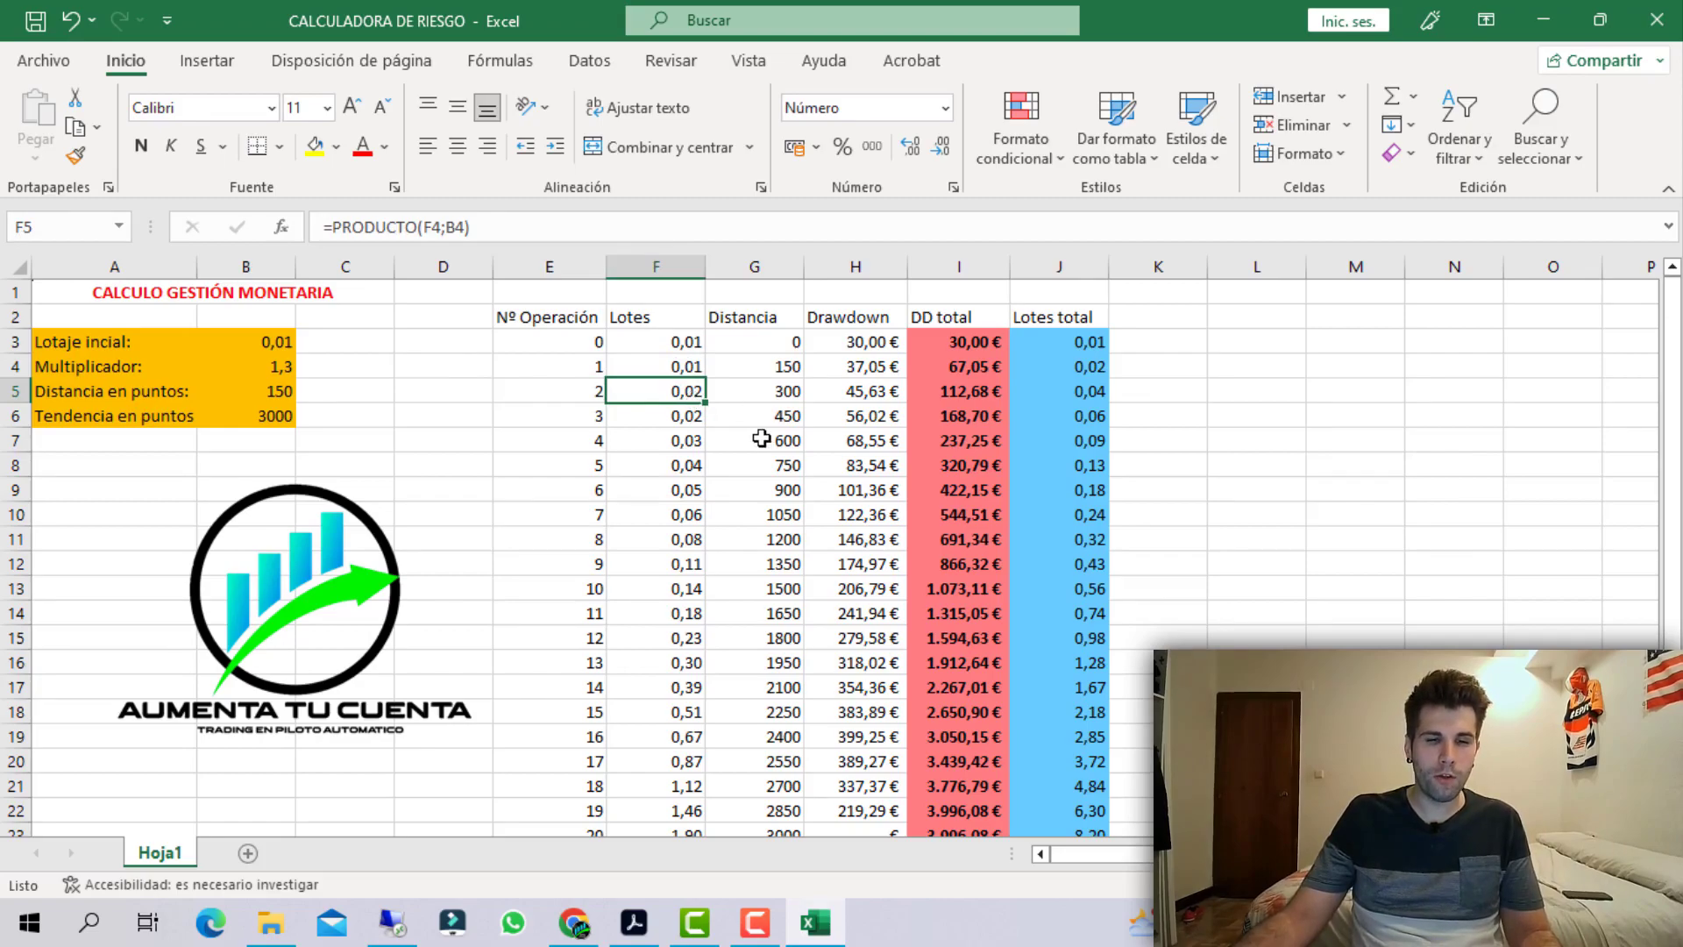
left_click(659, 415)
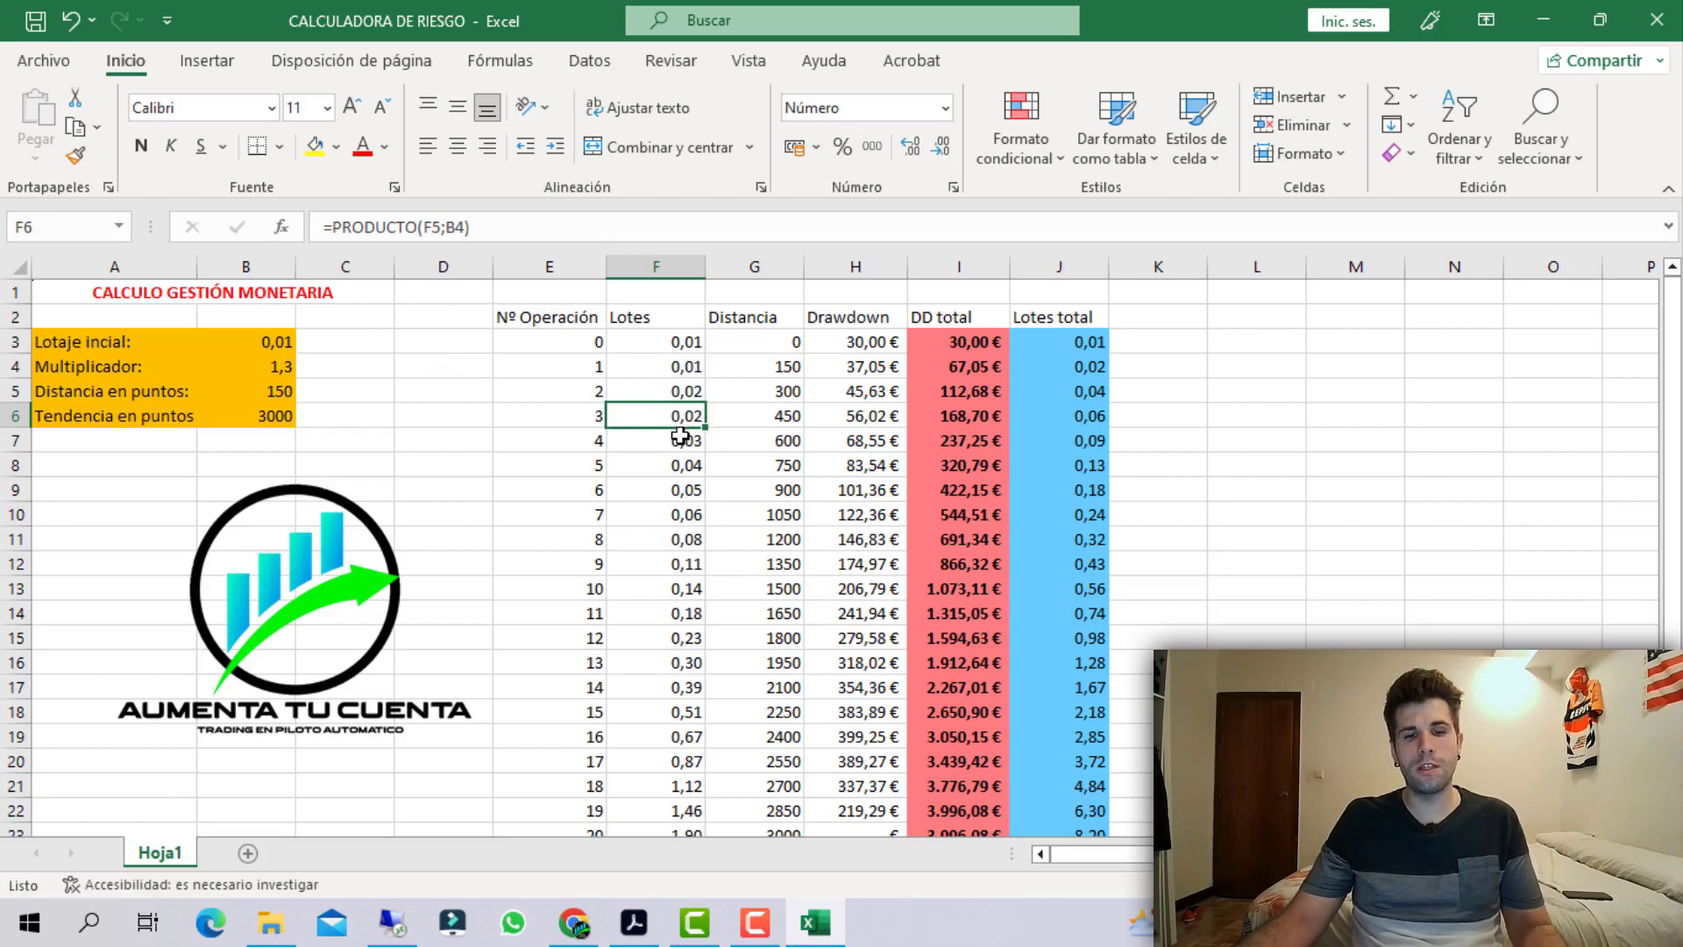
left_click(679, 444)
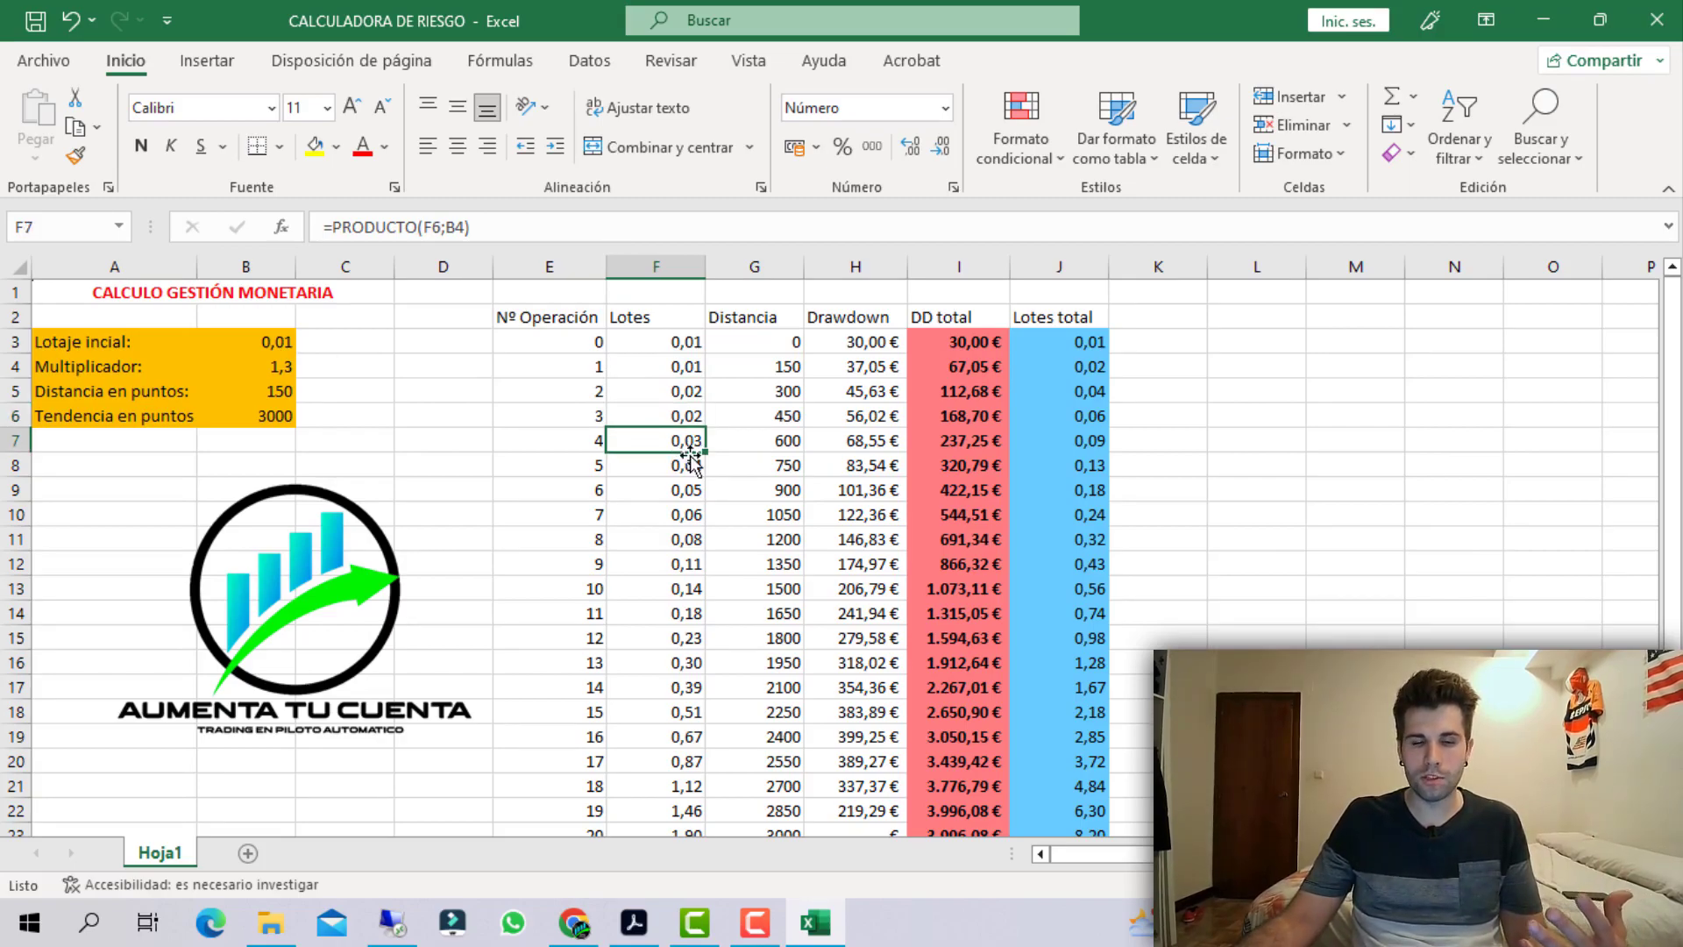
left_click(702, 469)
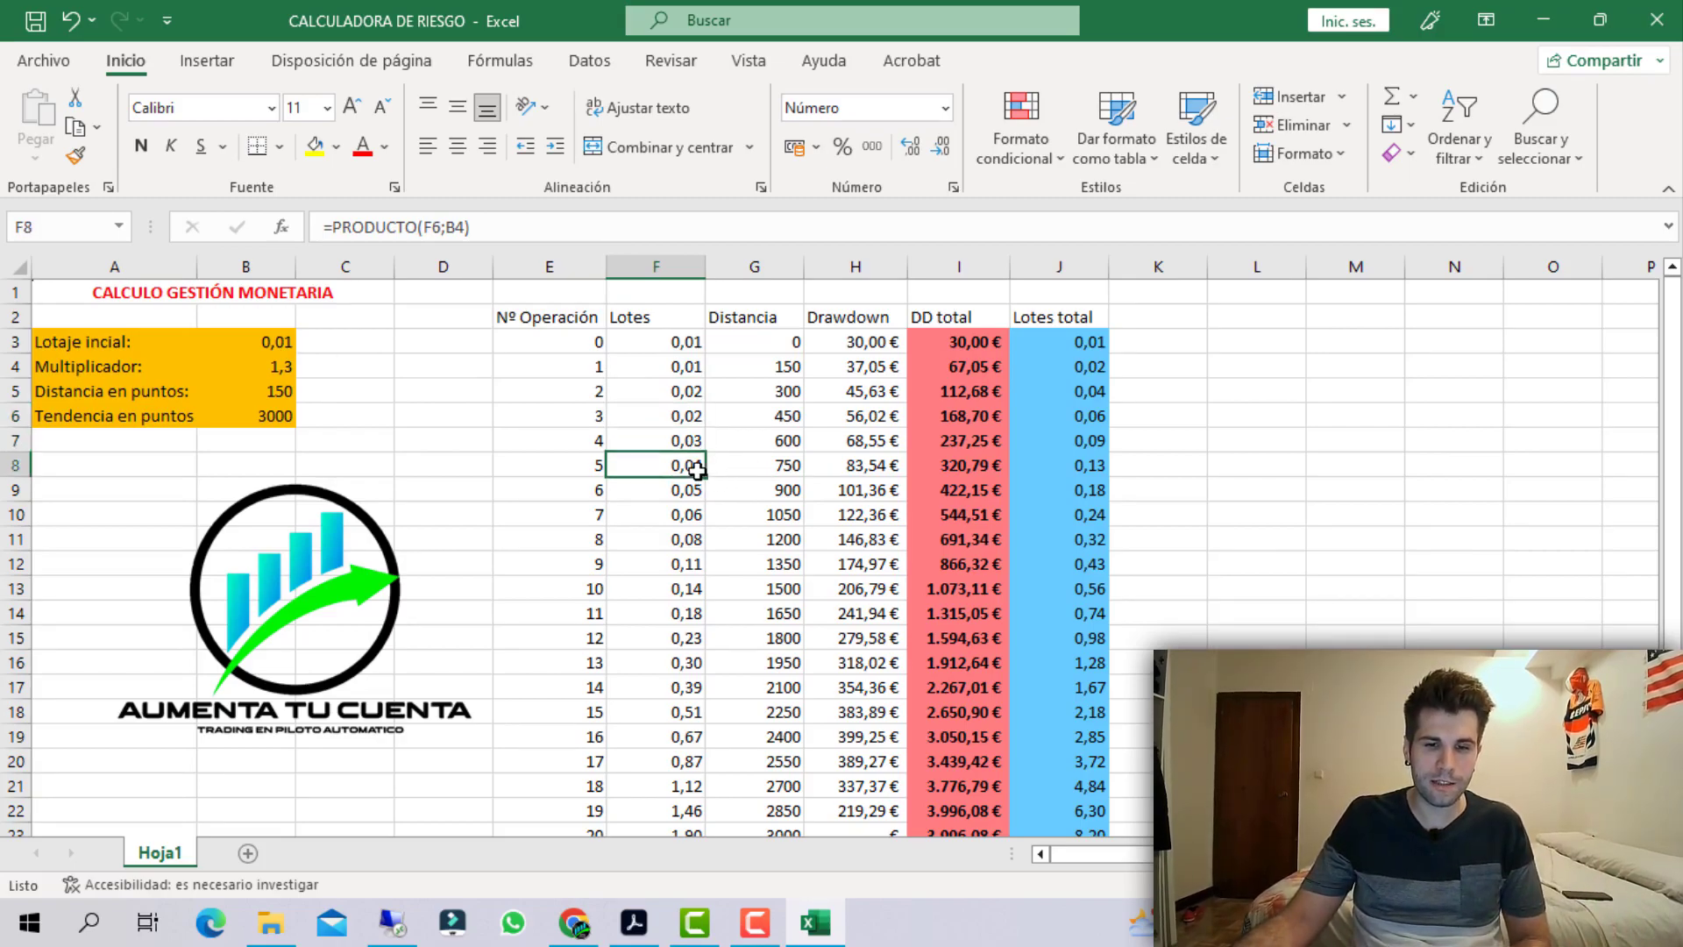
left_click(695, 494)
left_click(695, 522)
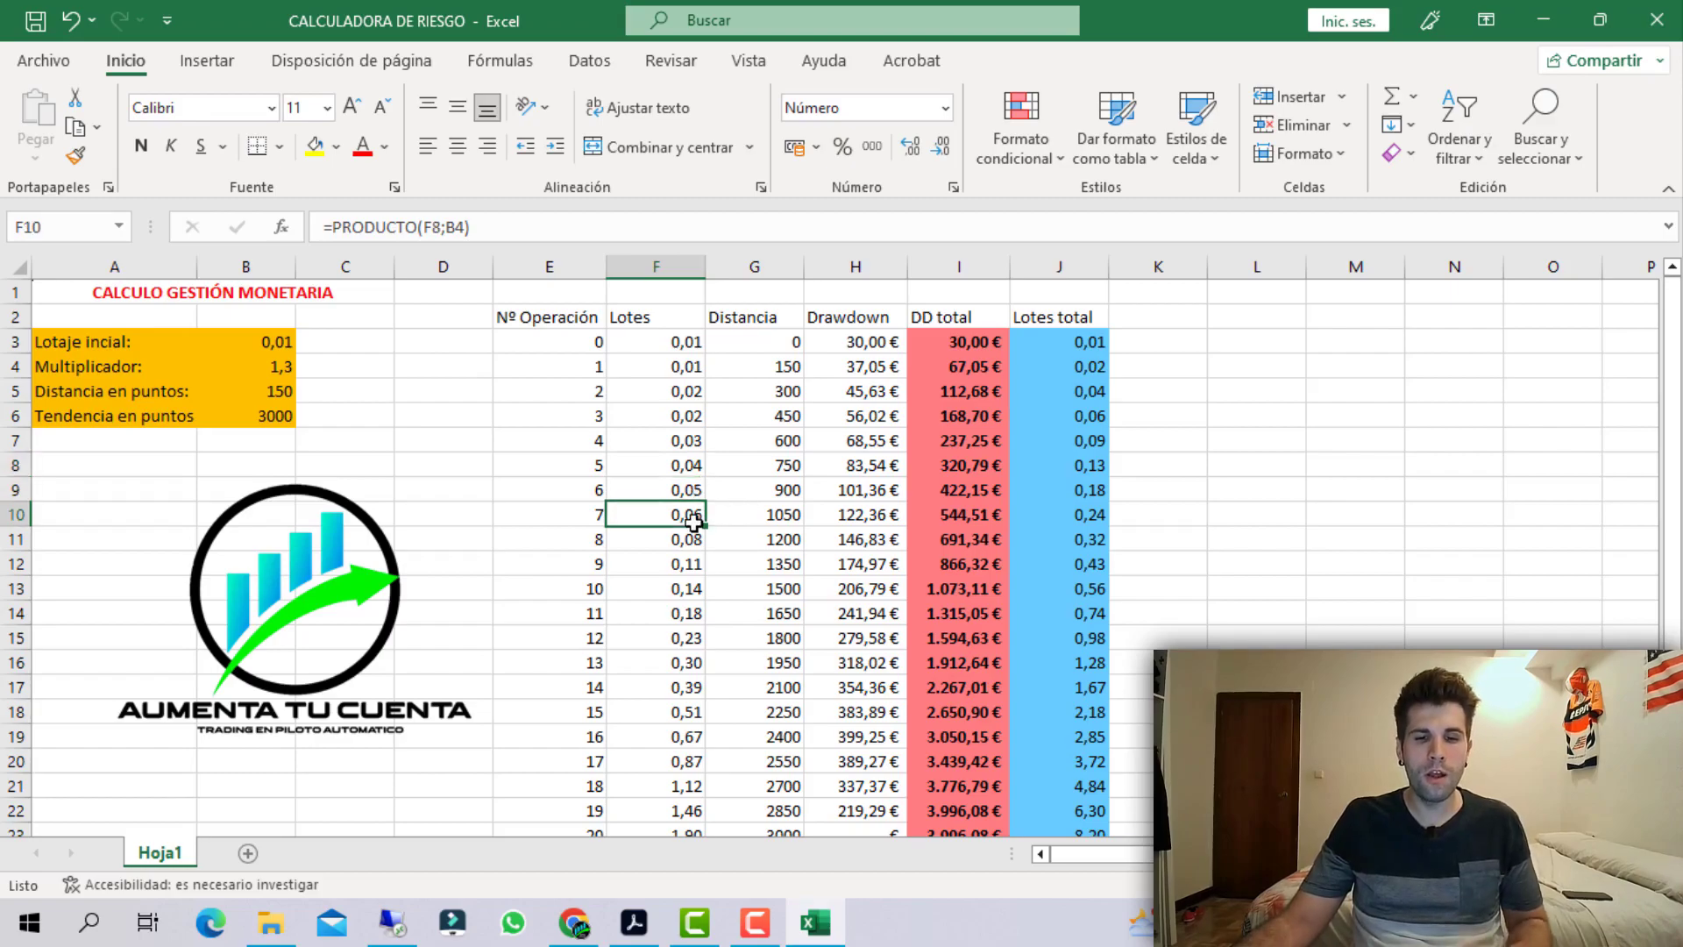
scroll(695, 544, "down", 1)
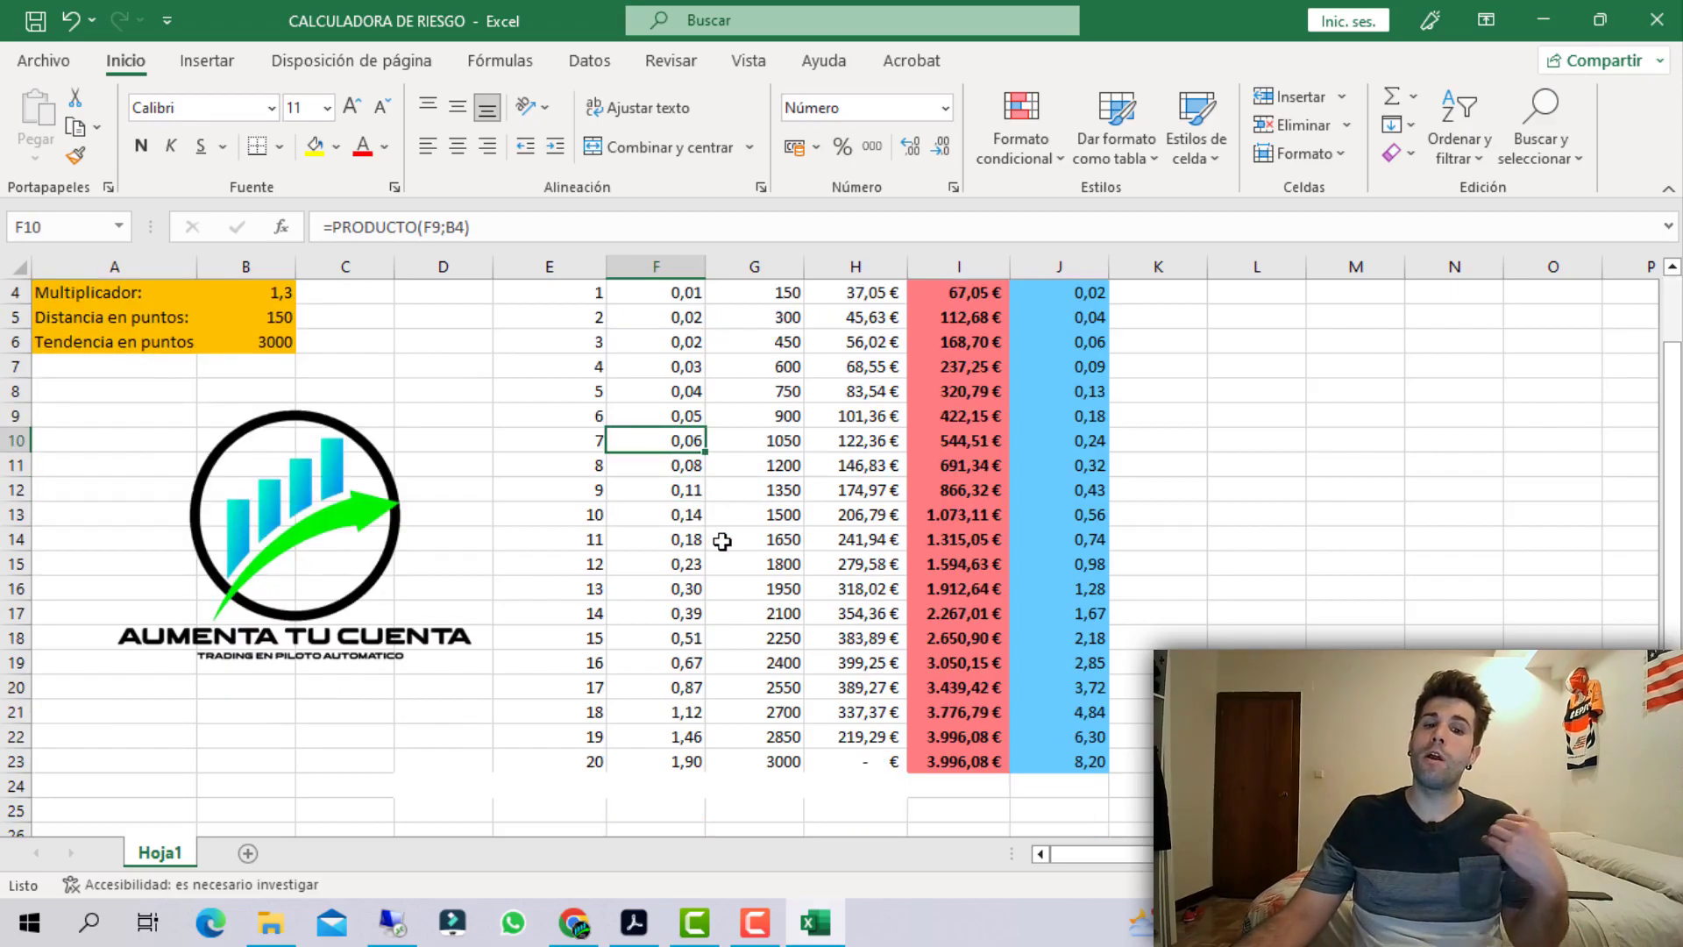
left_click(672, 469)
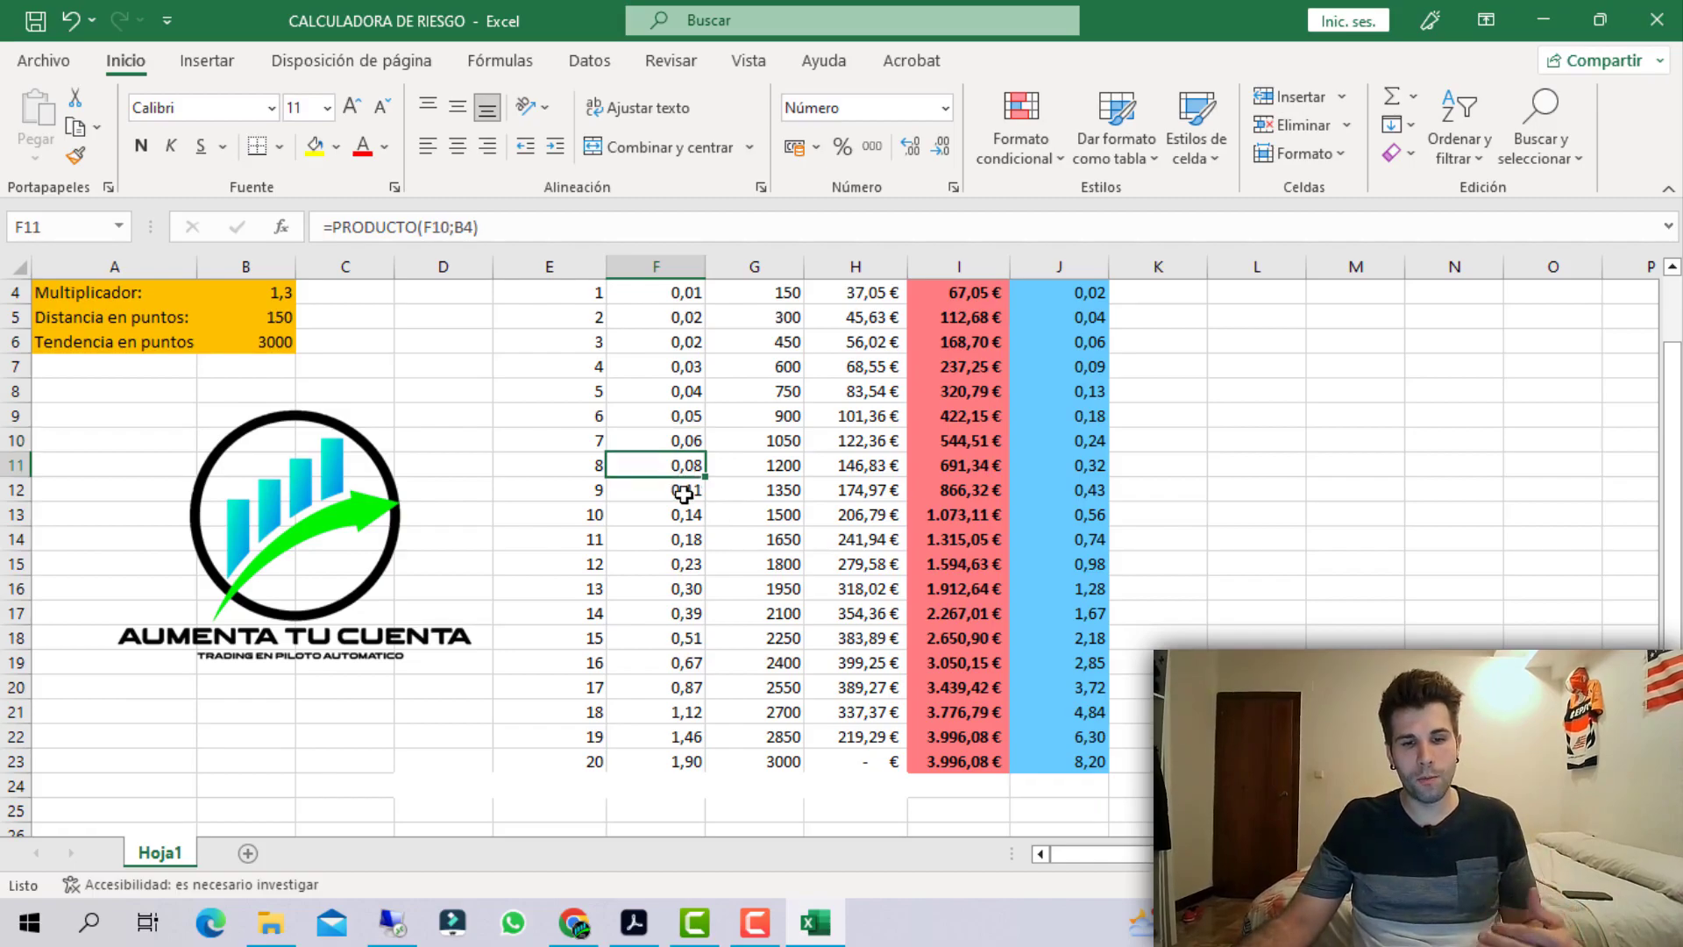
left_click(680, 491)
left_click(681, 515)
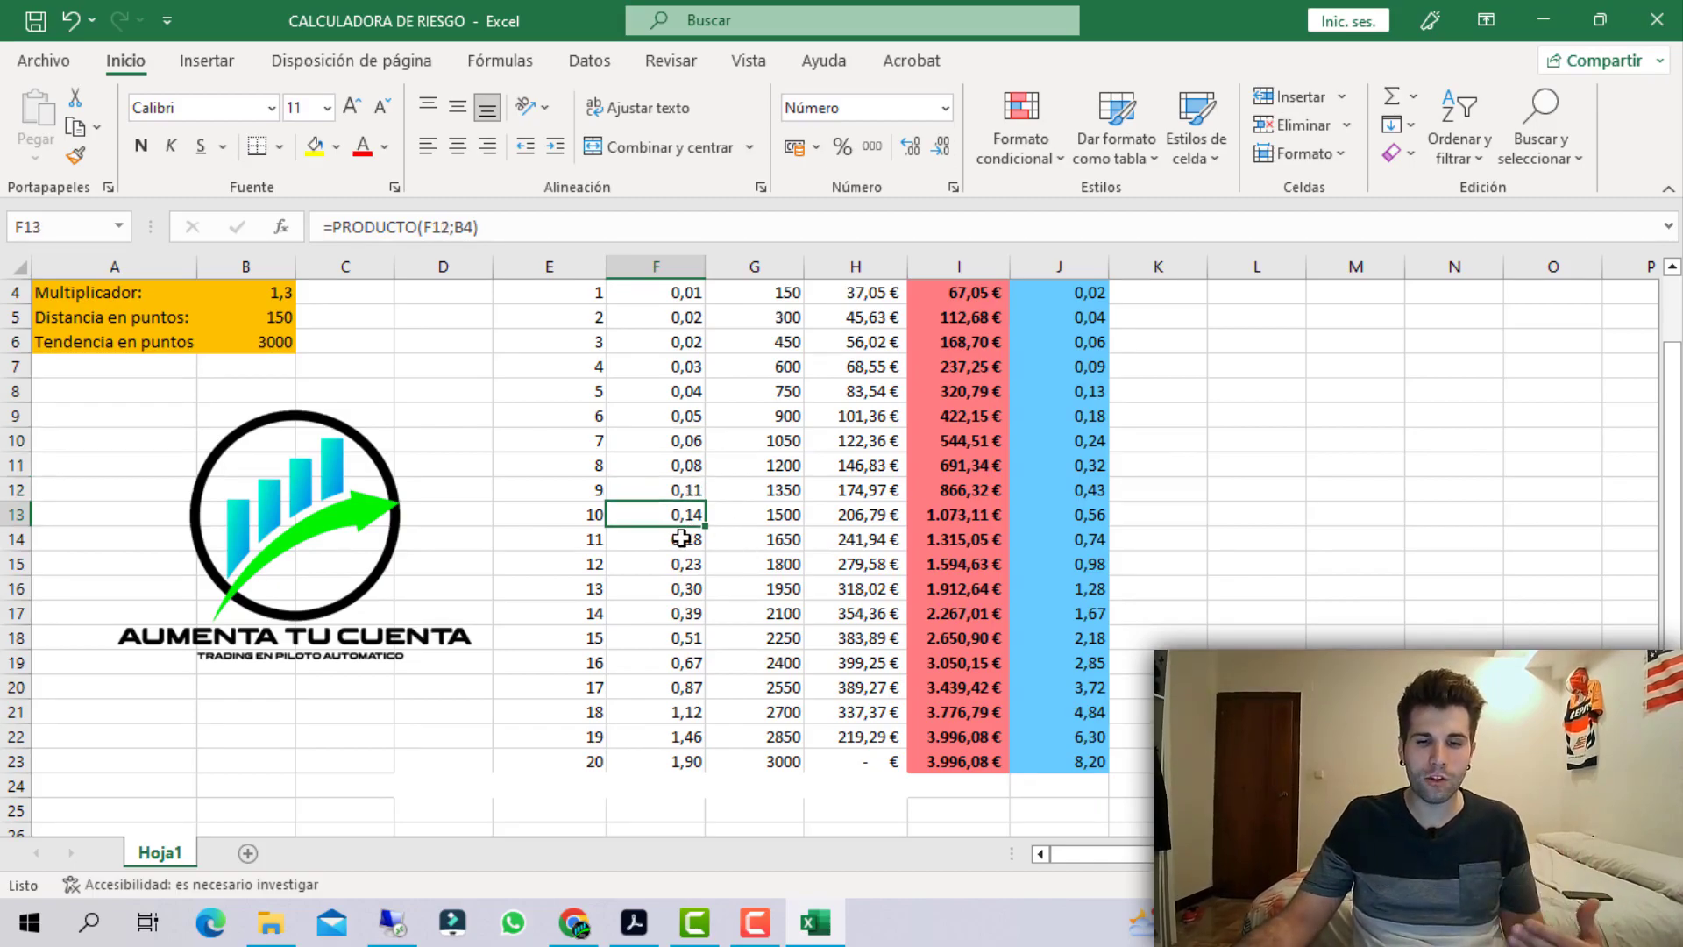
left_click(681, 538)
left_click(681, 562)
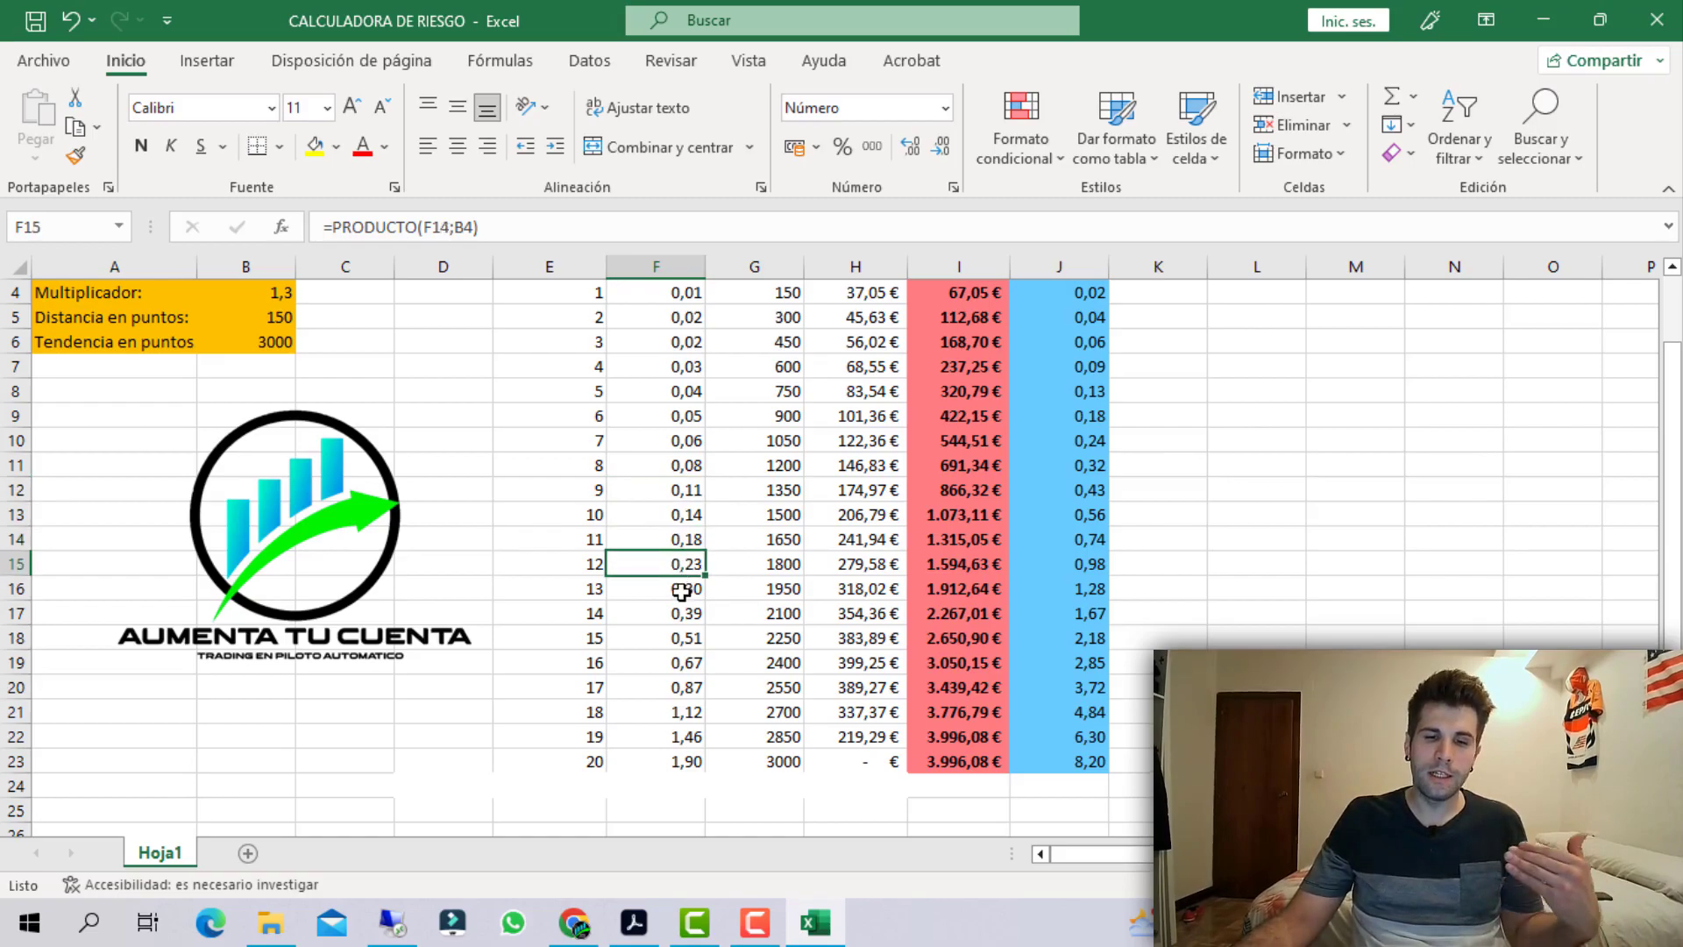
left_click(681, 590)
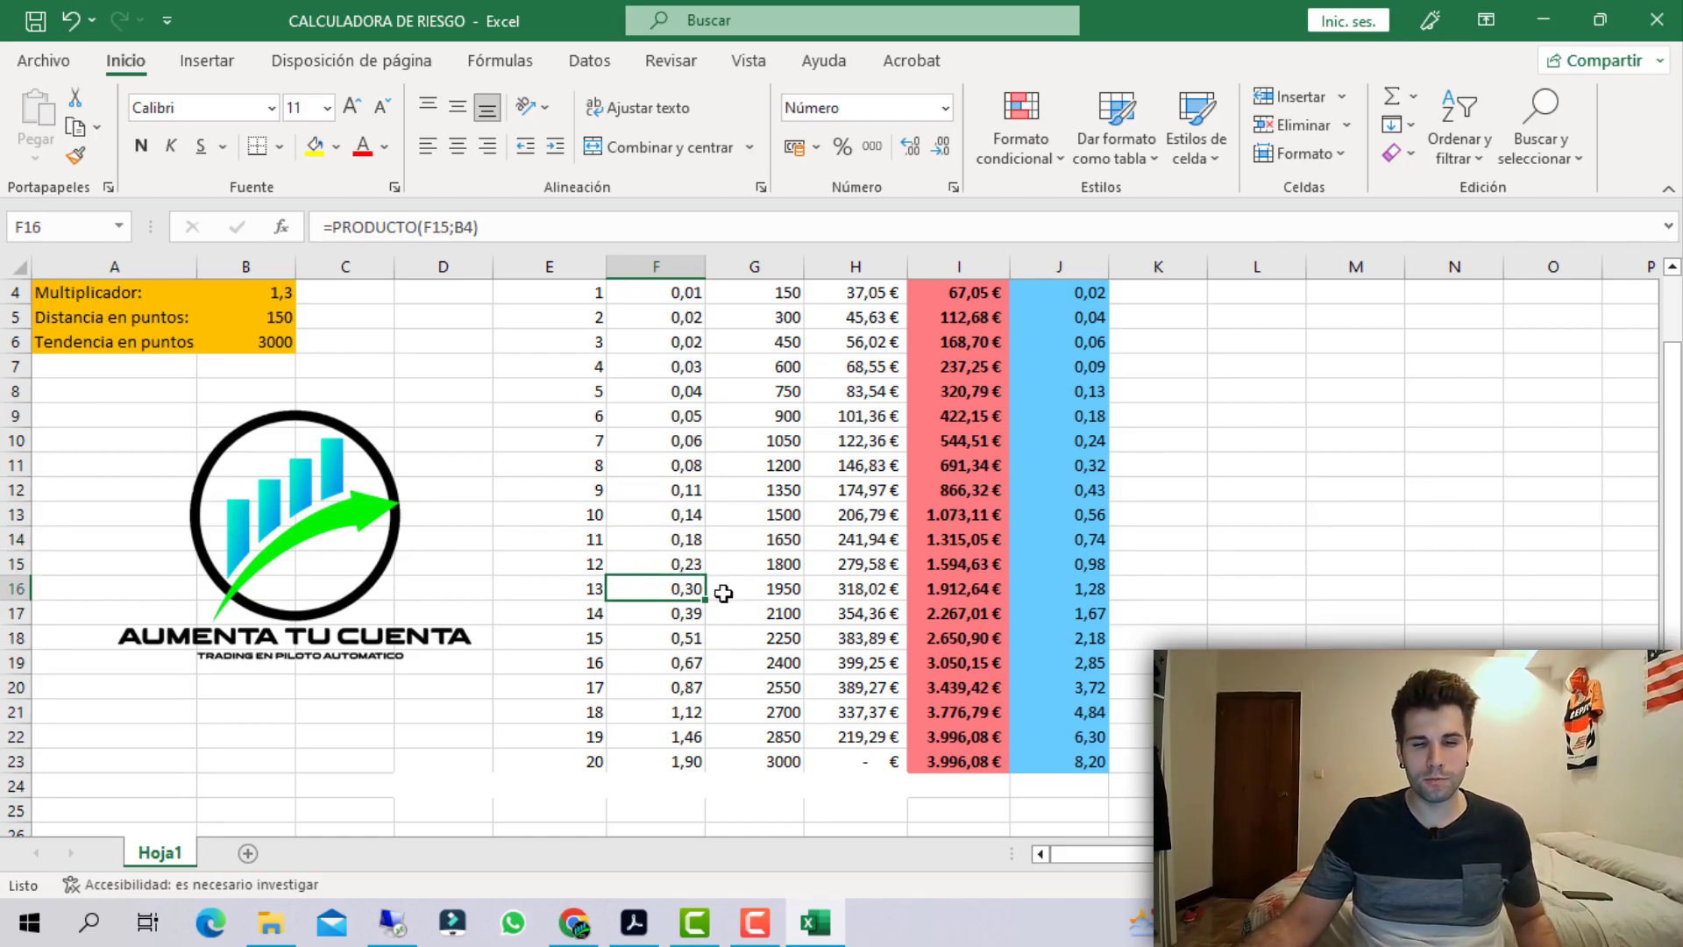
Compare operation 13's Lotes and Lotes total cells, and highlight the Lotes range F3:F16 that the total sums.
left_click(1065, 589)
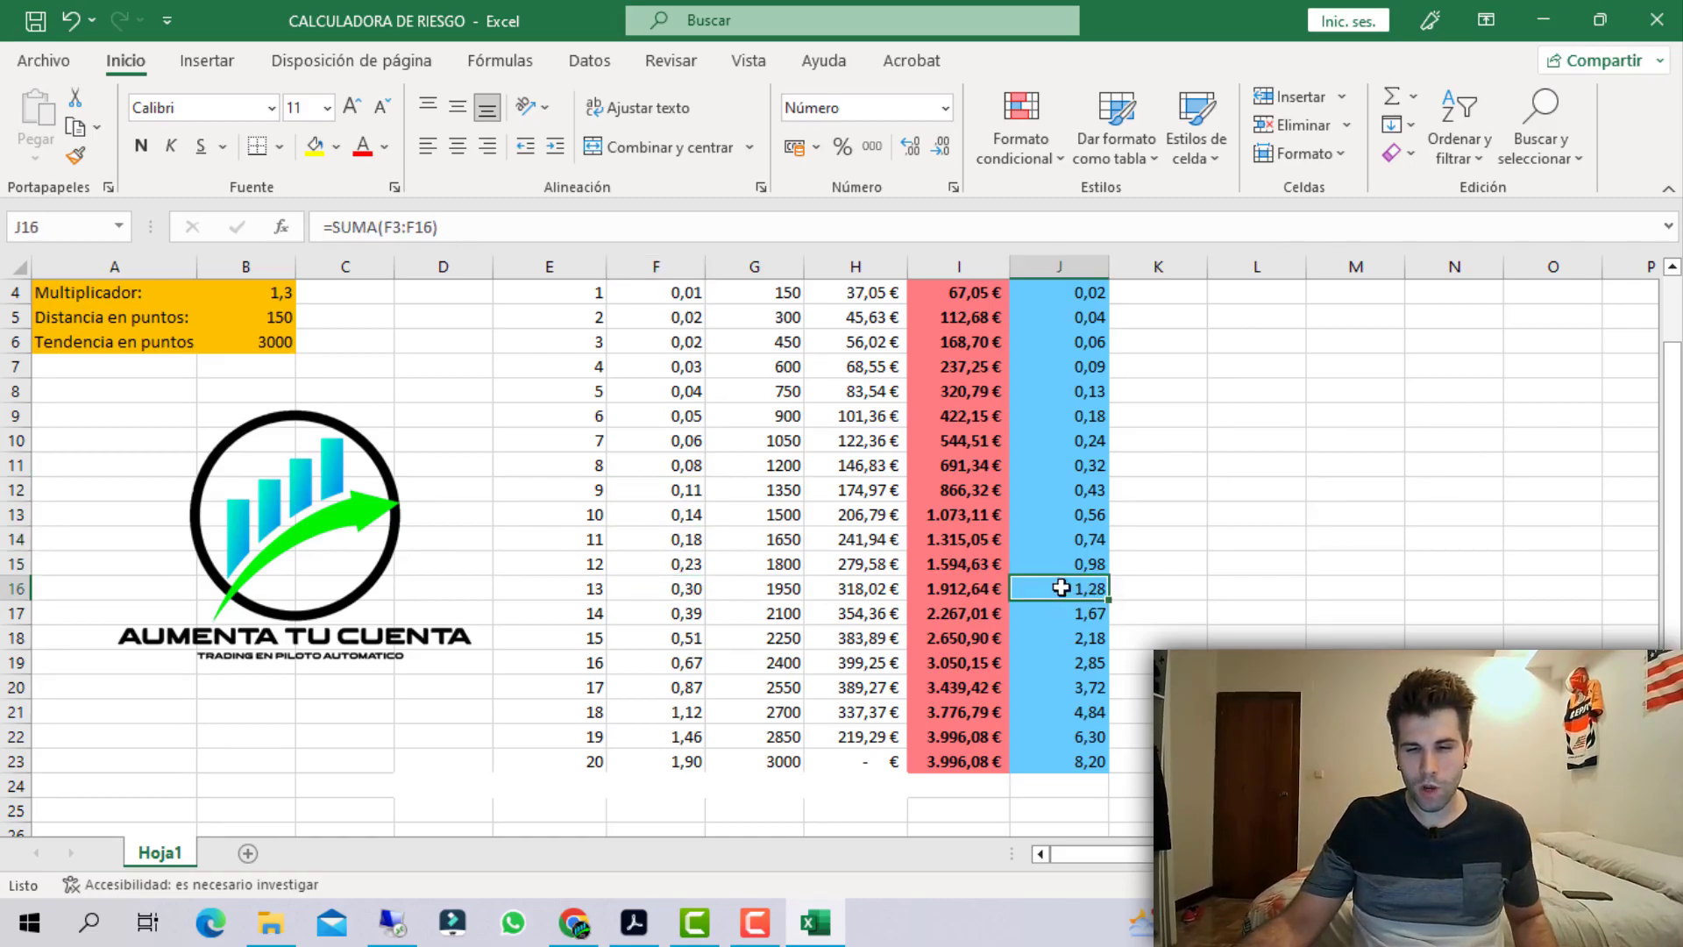
left_click(648, 593)
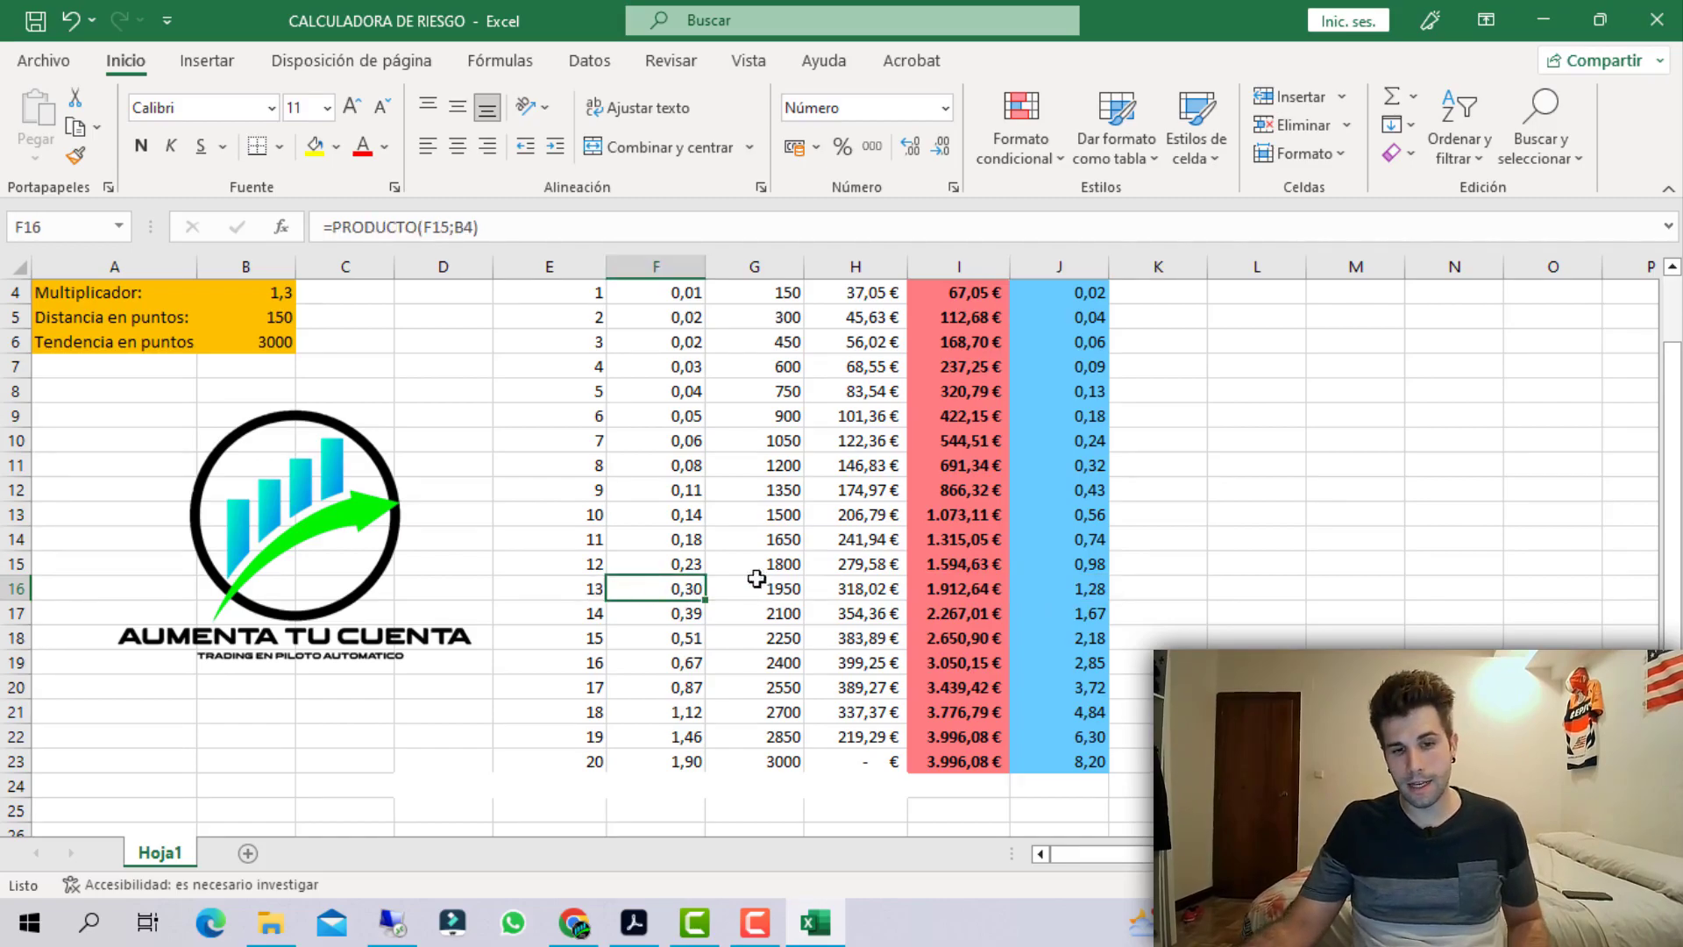
left_click(1091, 587)
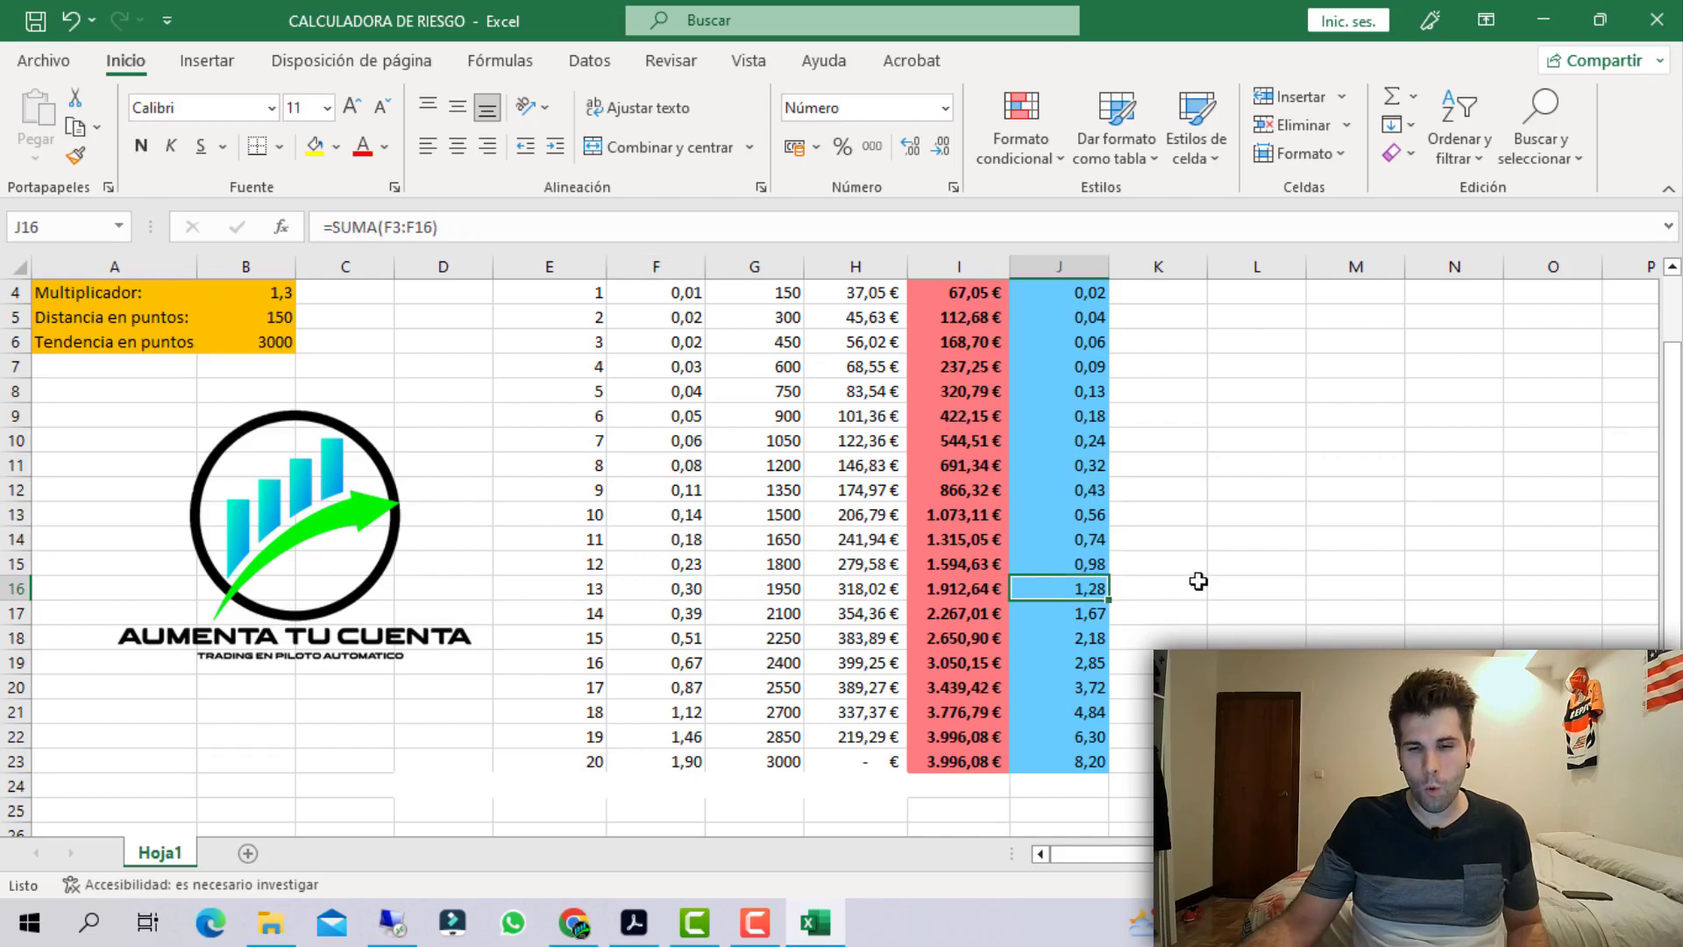
scroll(1043, 570, "up", 1)
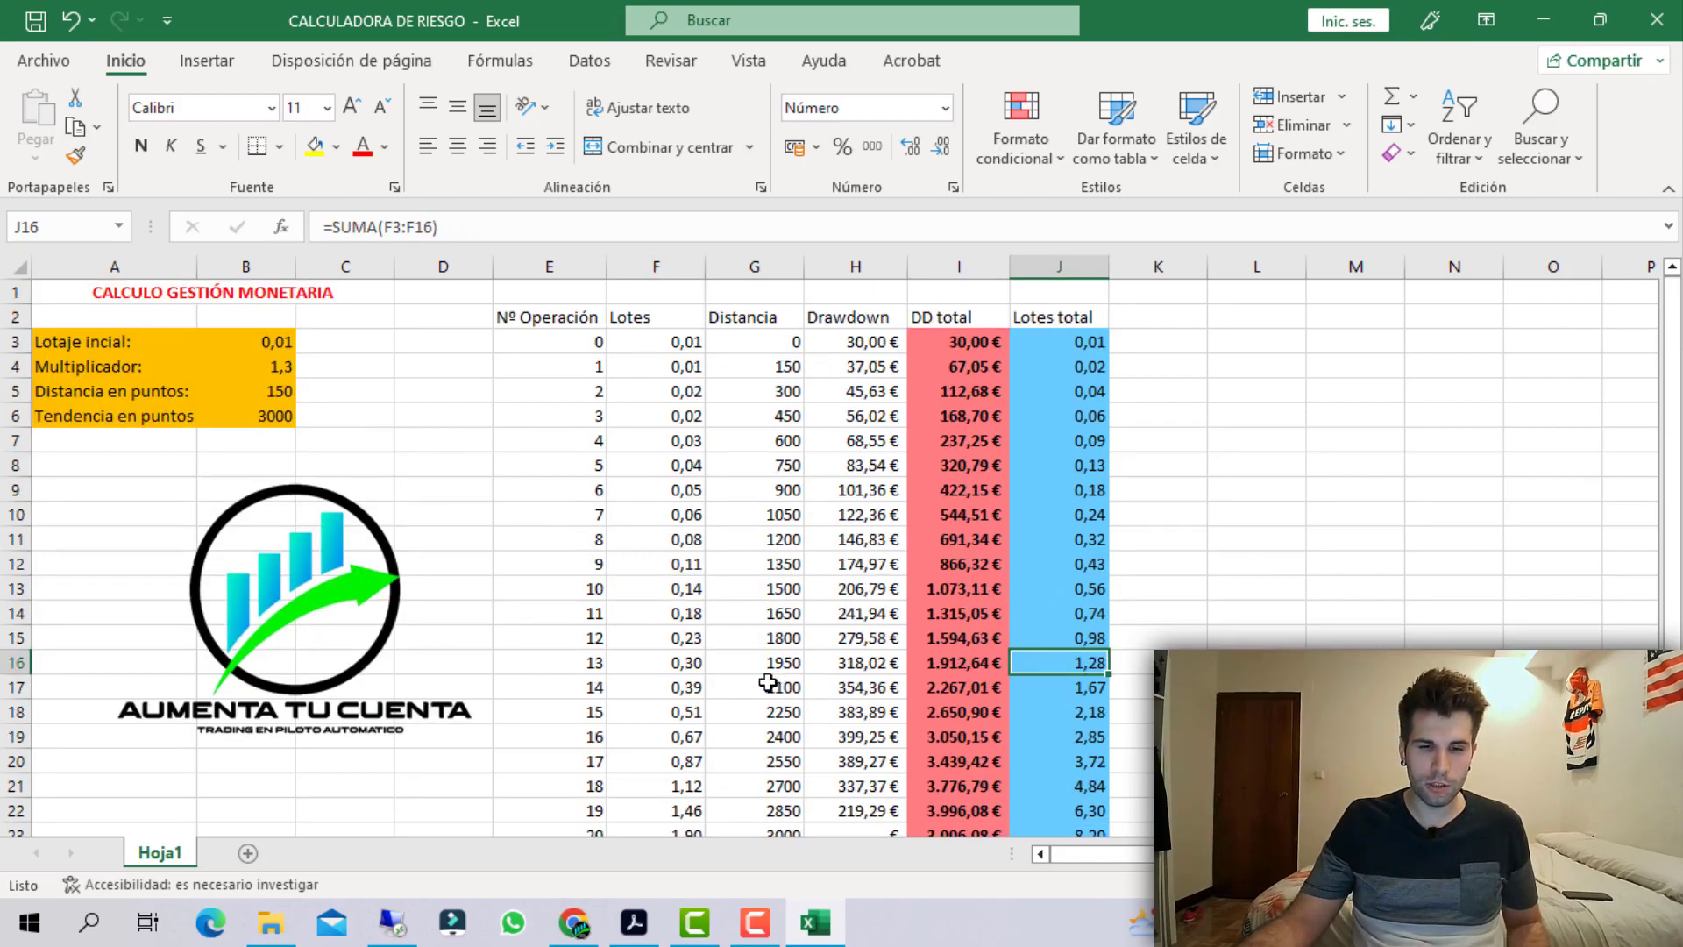
left_click_drag(692, 663, 687, 342)
left_click(1324, 392)
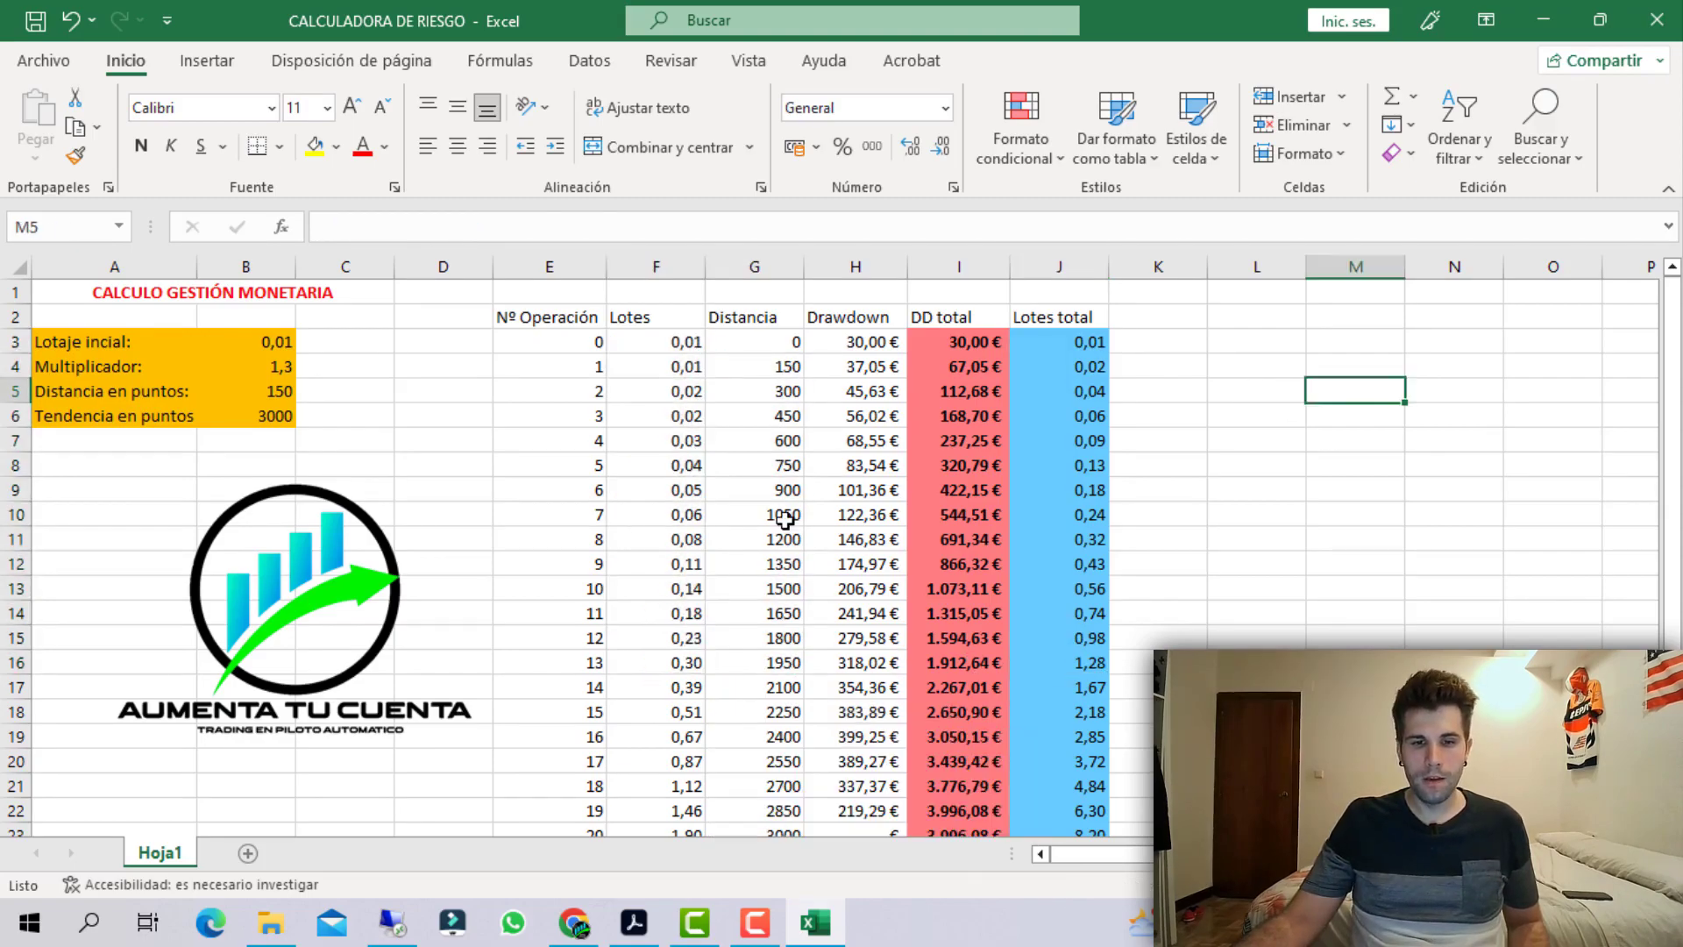
Inspect the last row of the table, operation 20, and review the list of operations from 0 to 20.
scroll(689, 561, "down", 2)
left_click(598, 686)
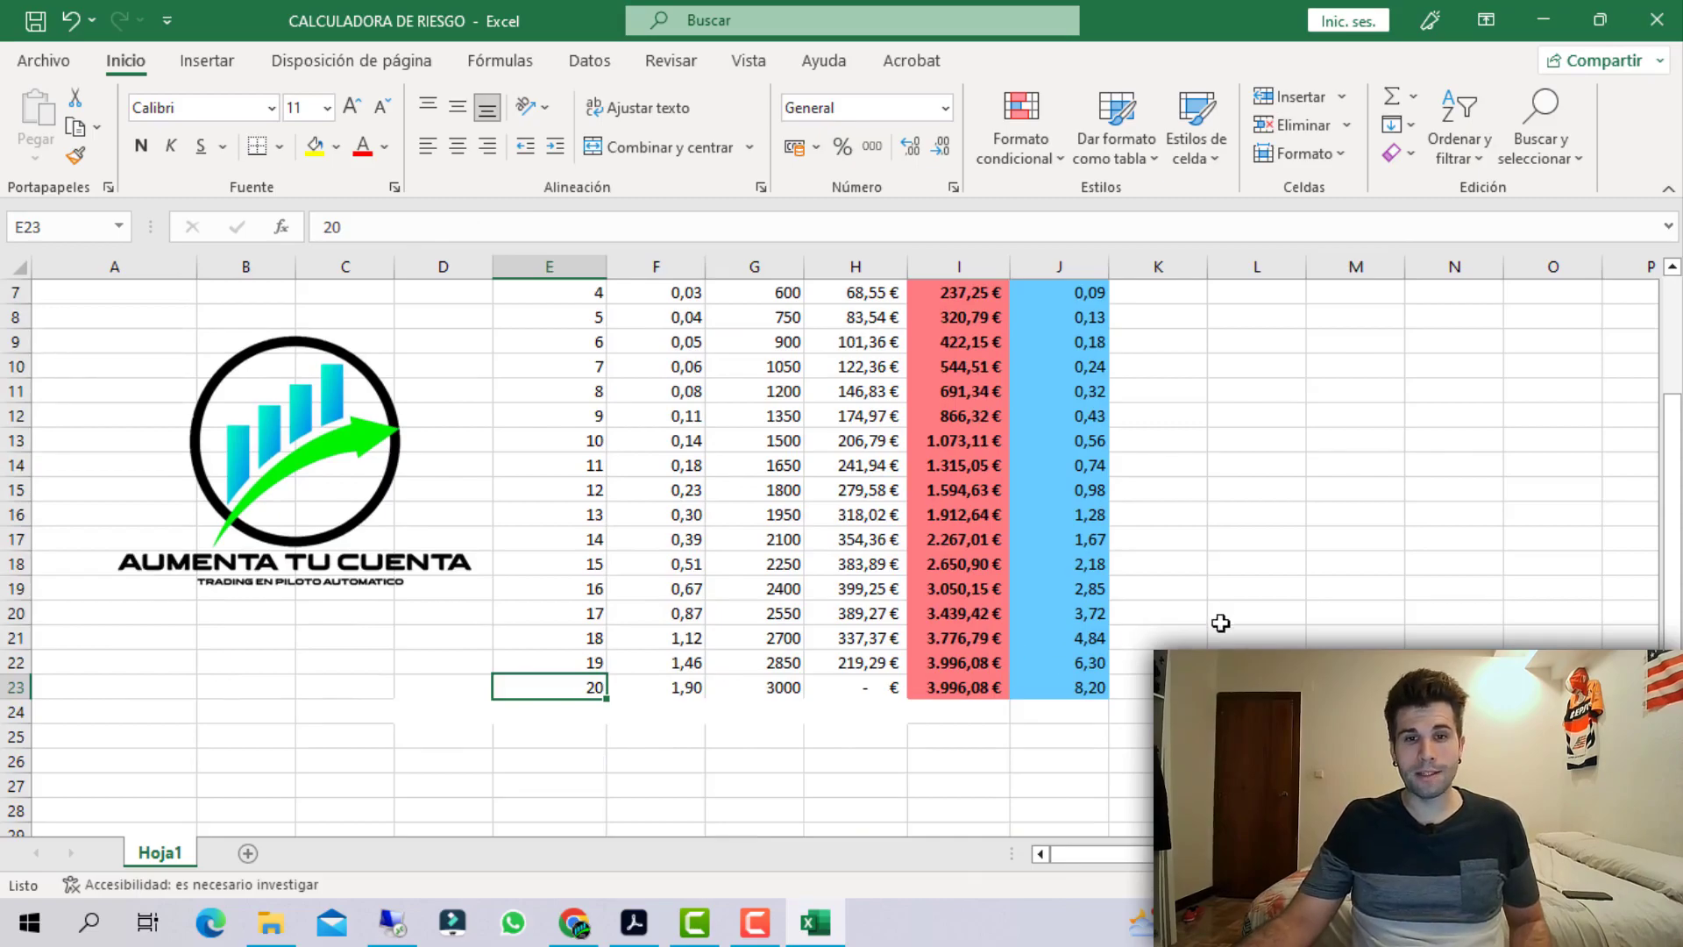
scroll(1240, 610, "up", 1)
scroll(1245, 605, "up", 1)
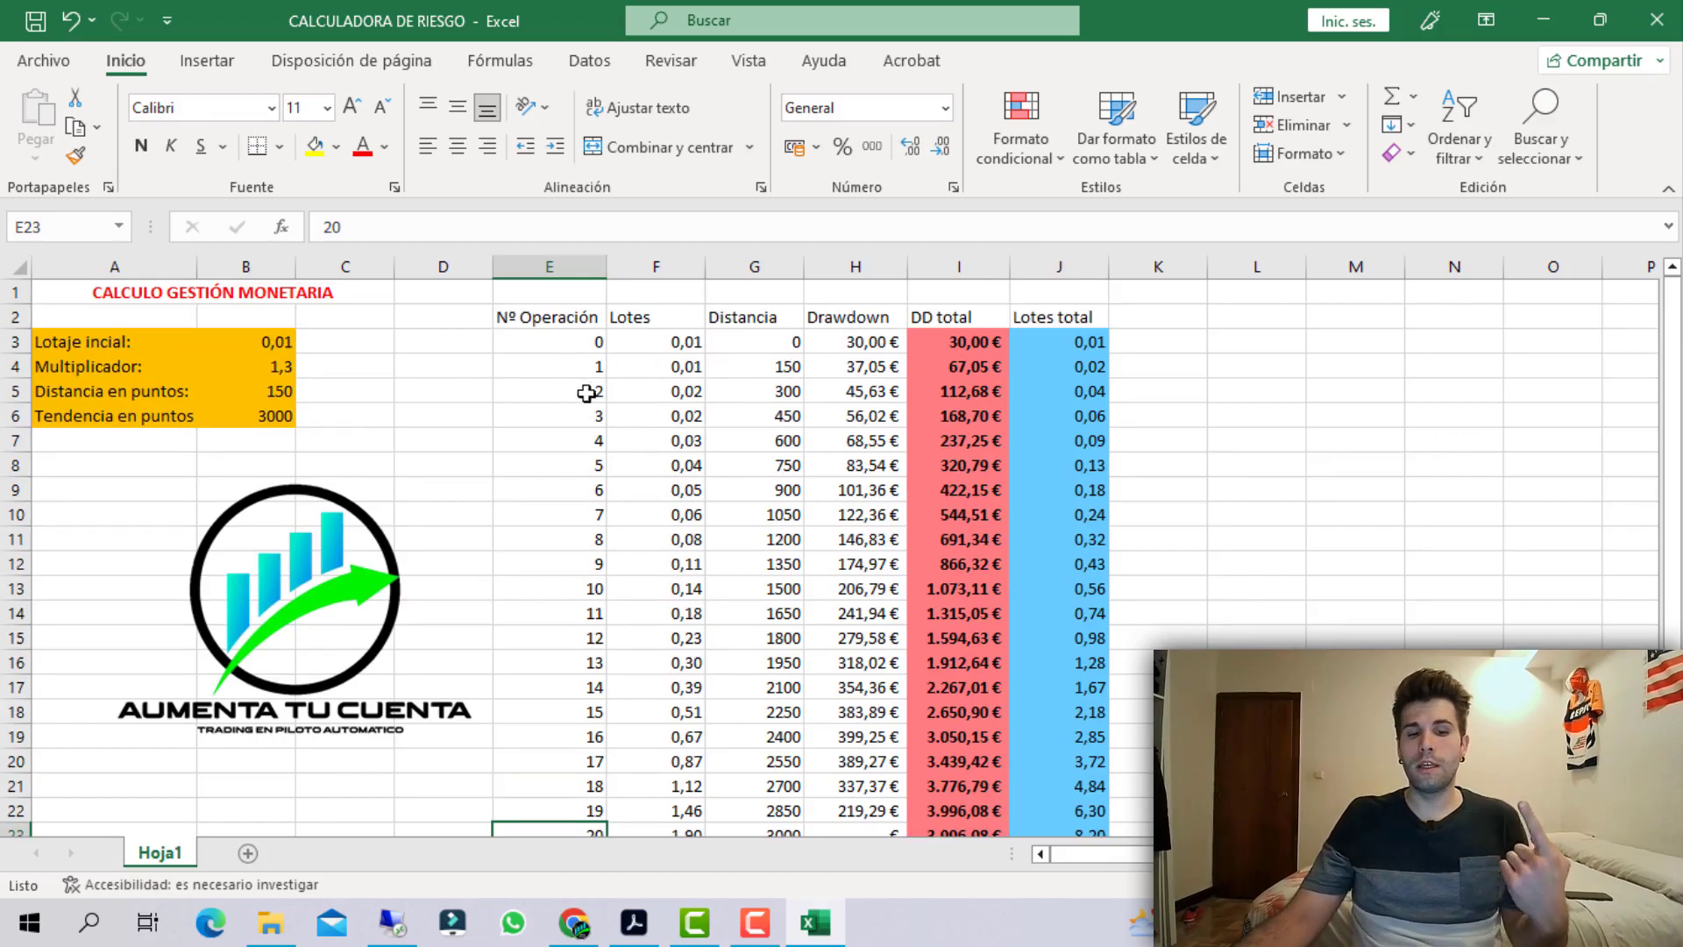
scroll(618, 494, "down", 1)
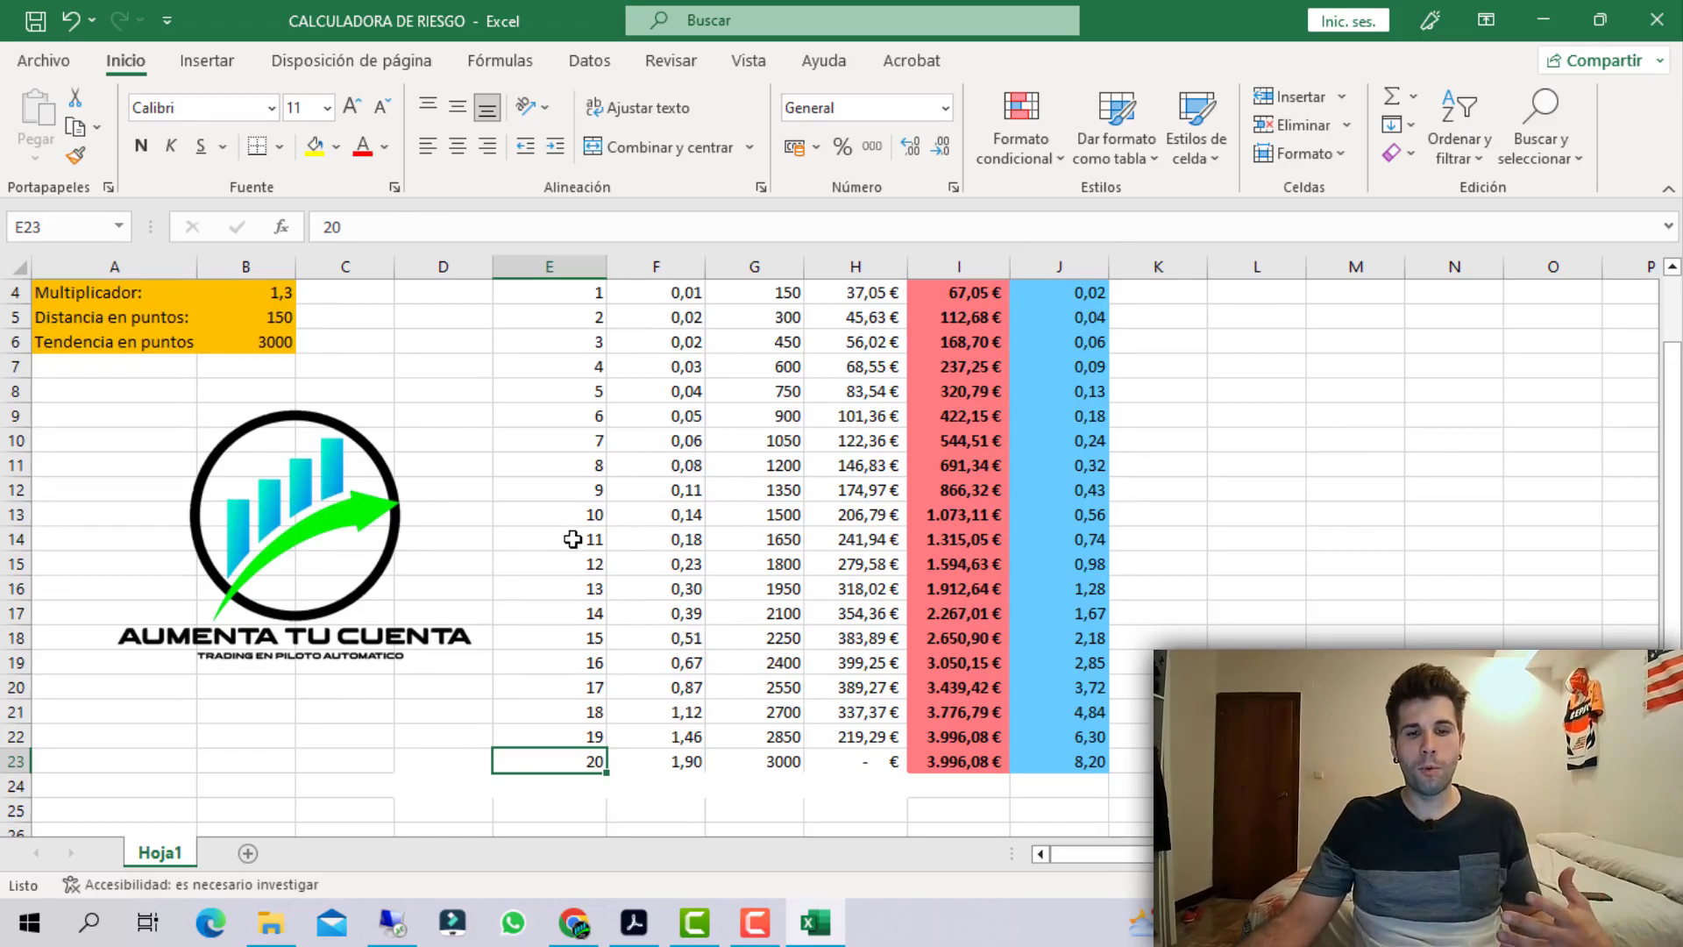
scroll(573, 539, "up", 1)
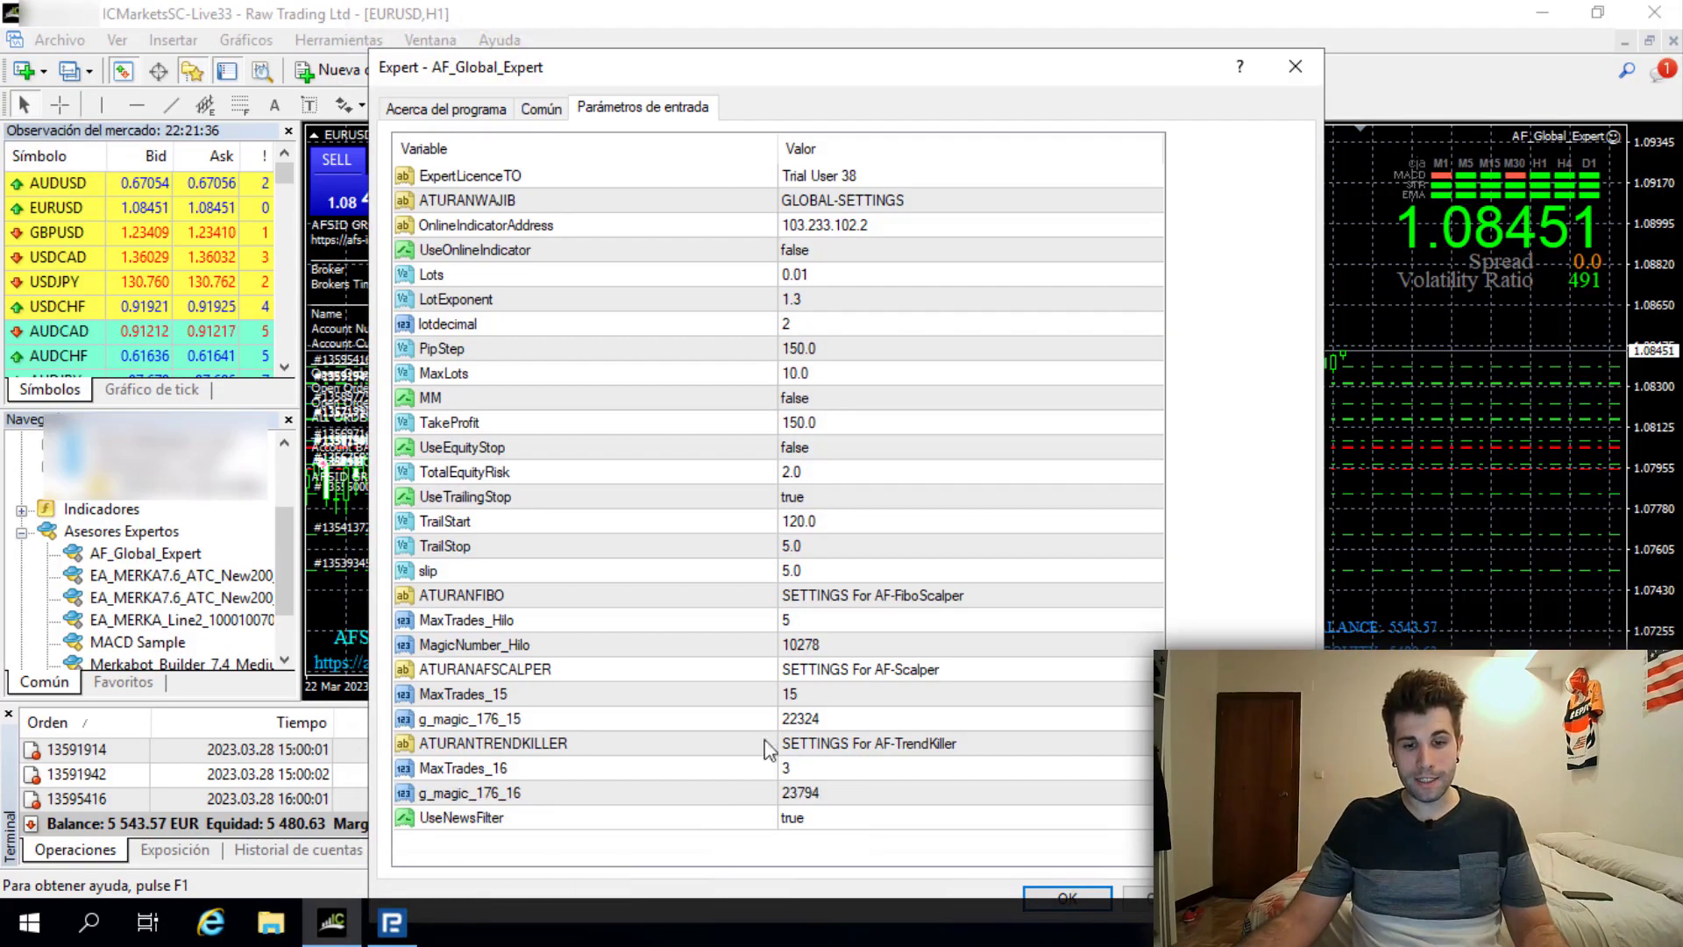
In MetaTrader's AF_Global_Expert input parameters, examine the AF-TrendKiller, AF-Scalper and AF-FiboScalper settings sections.
left_click(531, 745)
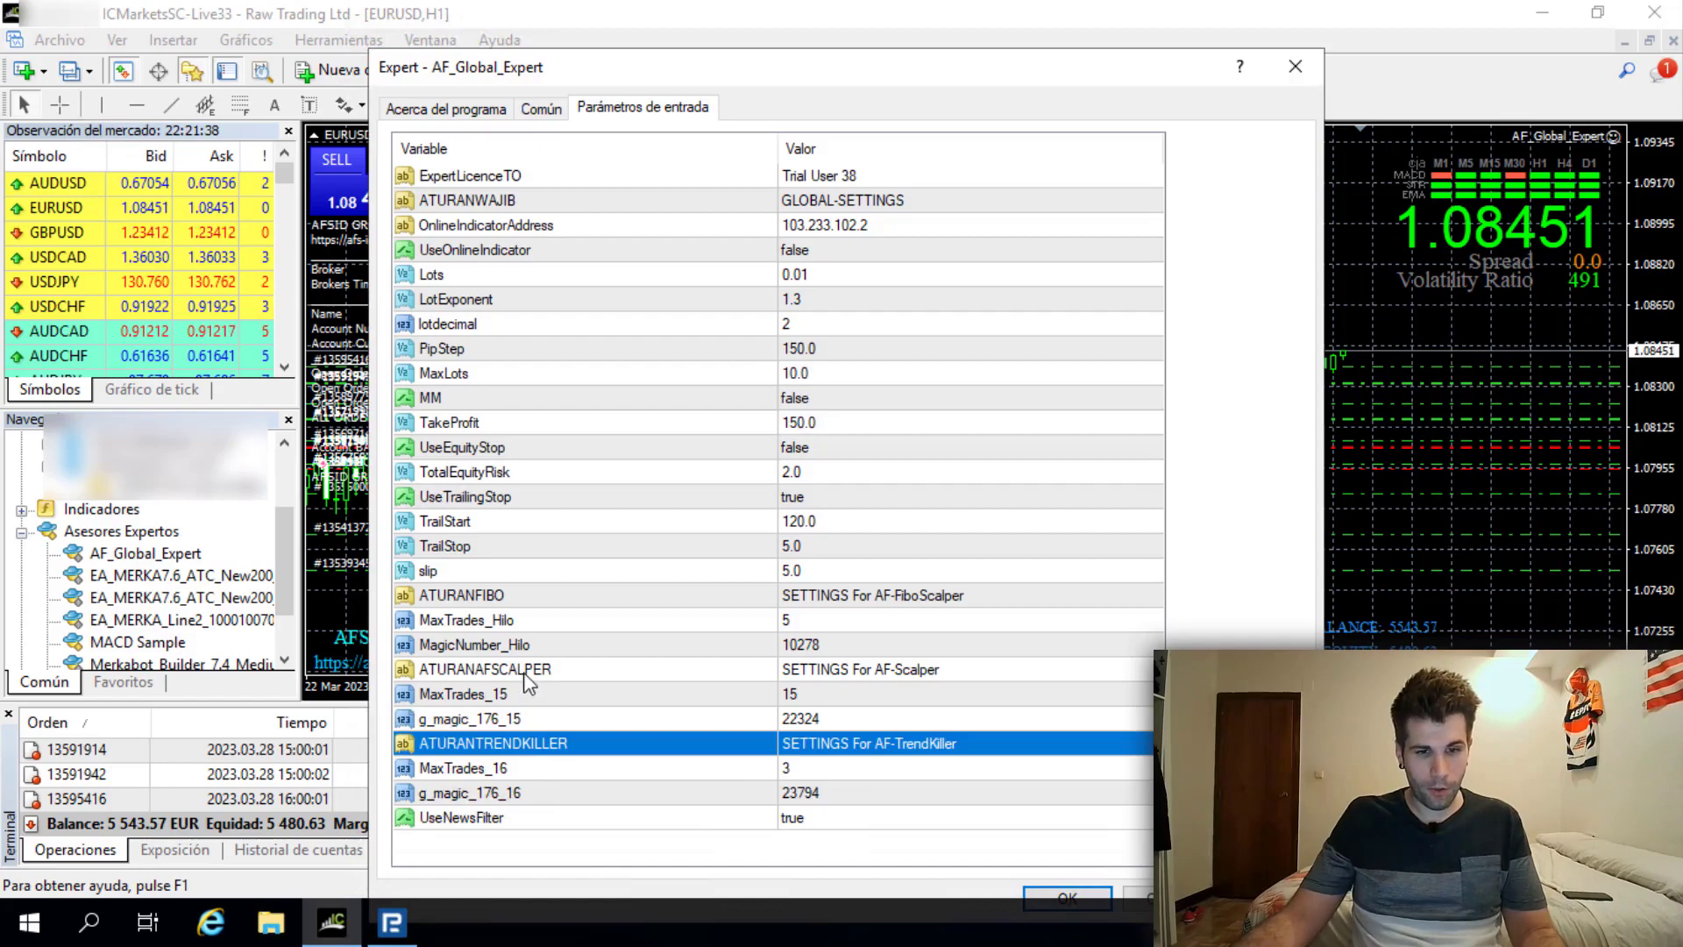
left_click(528, 672)
left_click(531, 597)
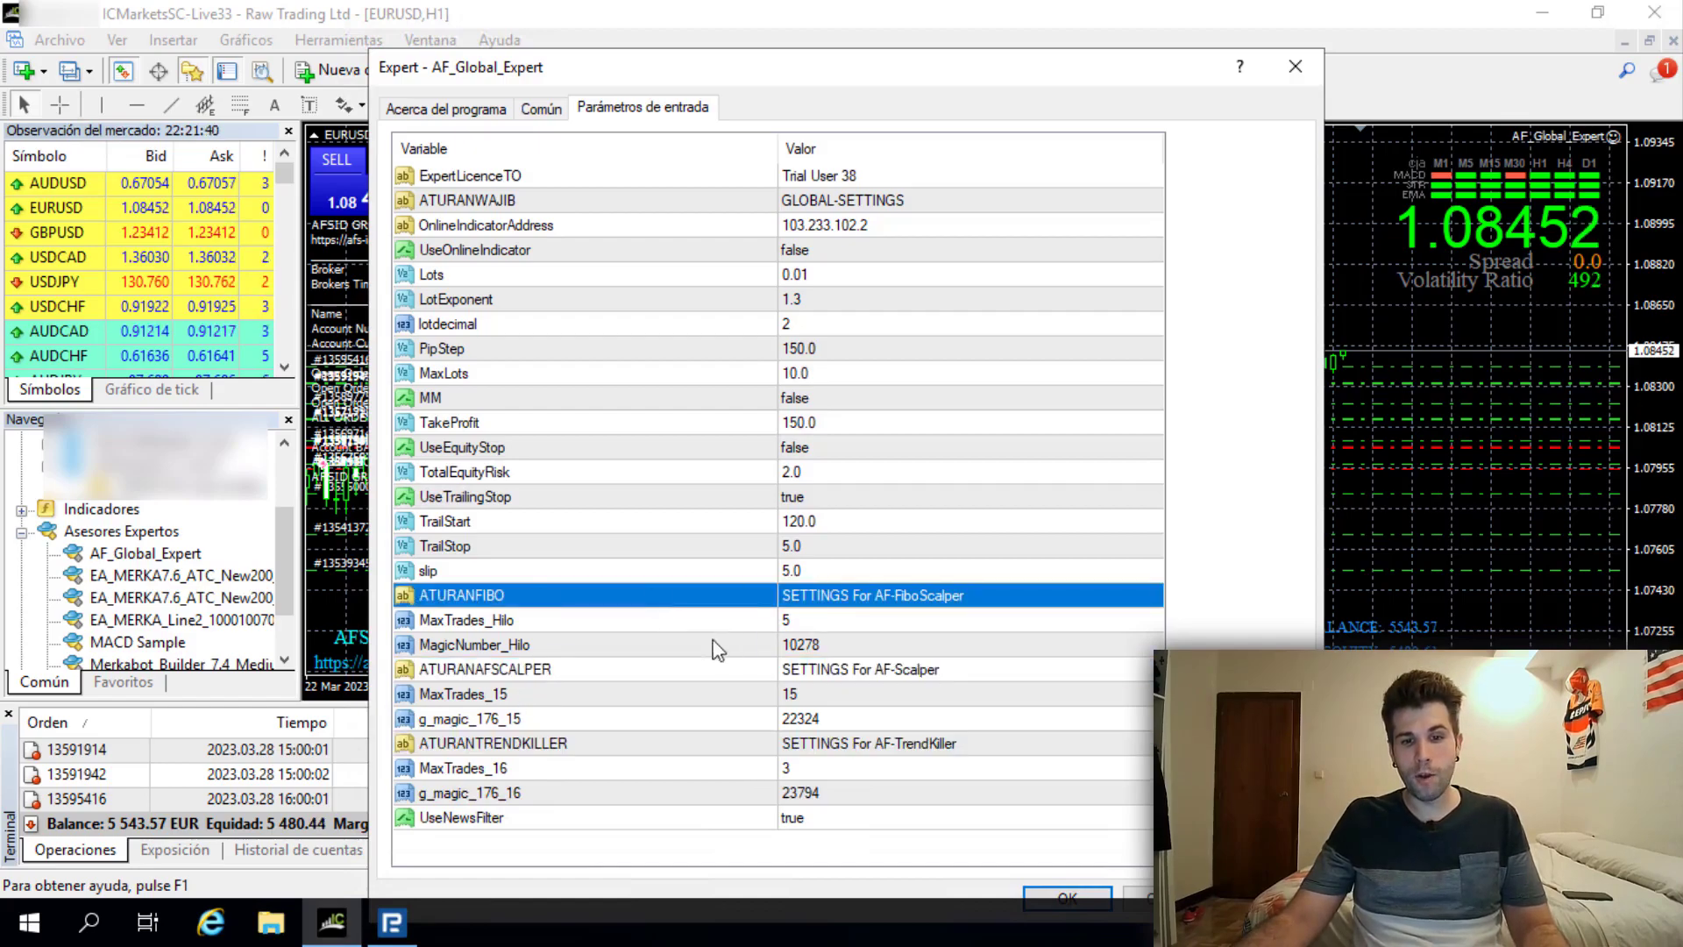
Examine the AF-Scalper and AF-TrendKiller settings rows among the AF_Global_Expert input parameters.
left_click(556, 669)
left_click(542, 743)
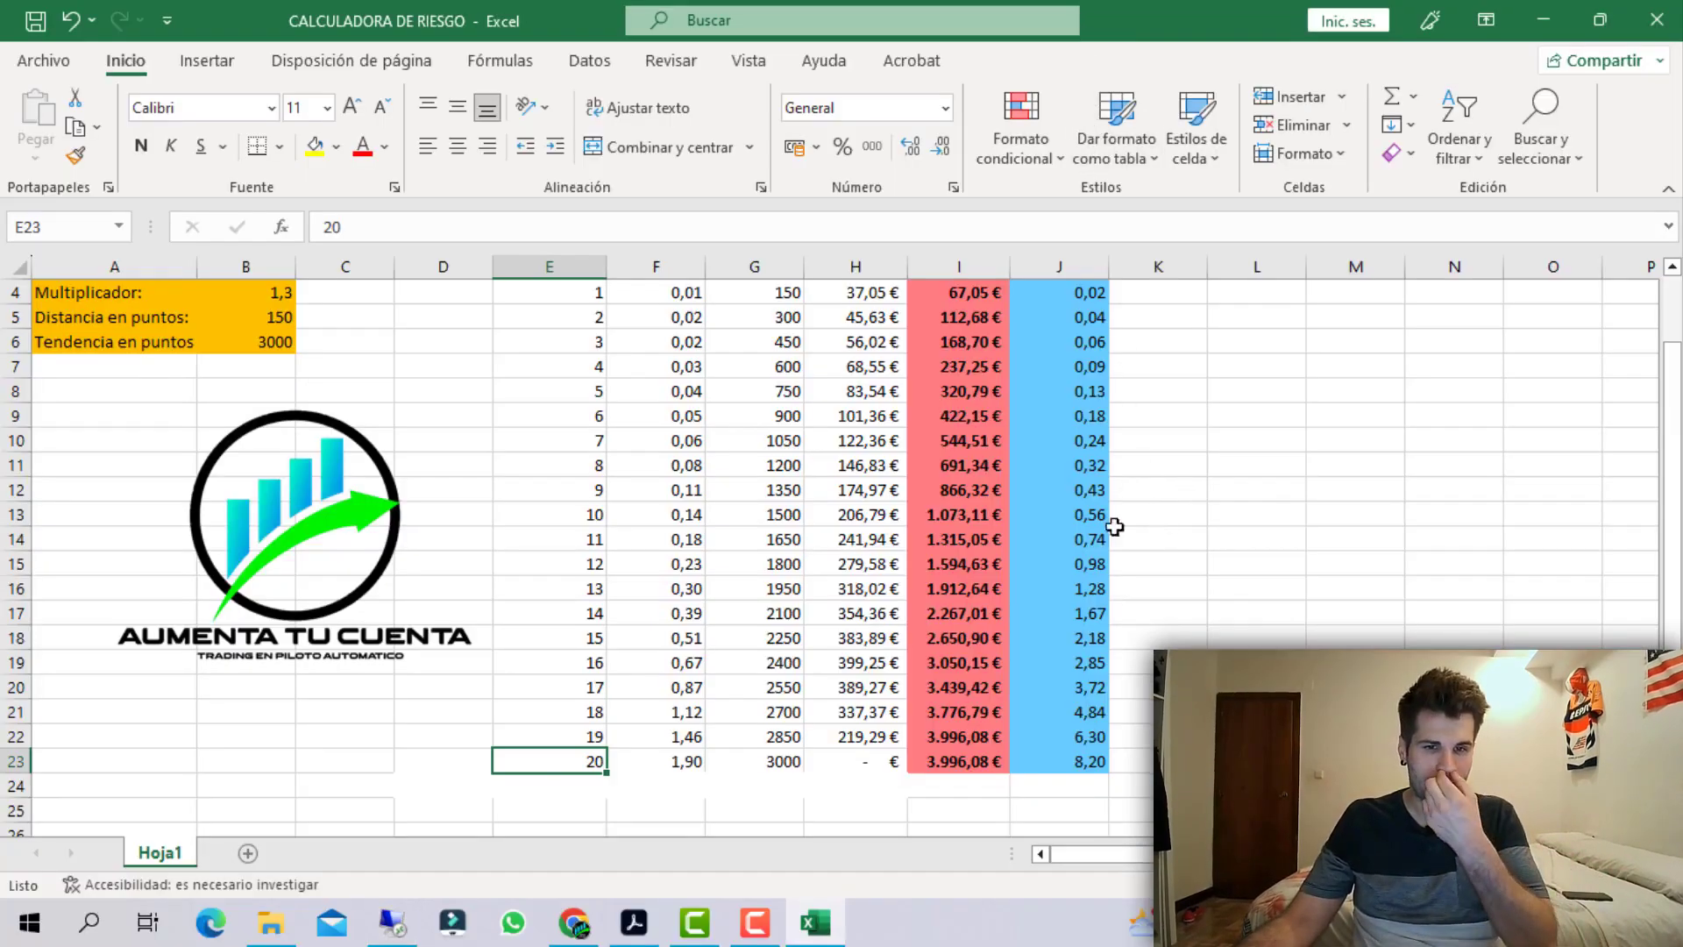
Switch to the CALCULADORA DE RIESGO workbook in Excel and set the Multiplicador to 1,2.
scroll(1114, 526, "up", 1)
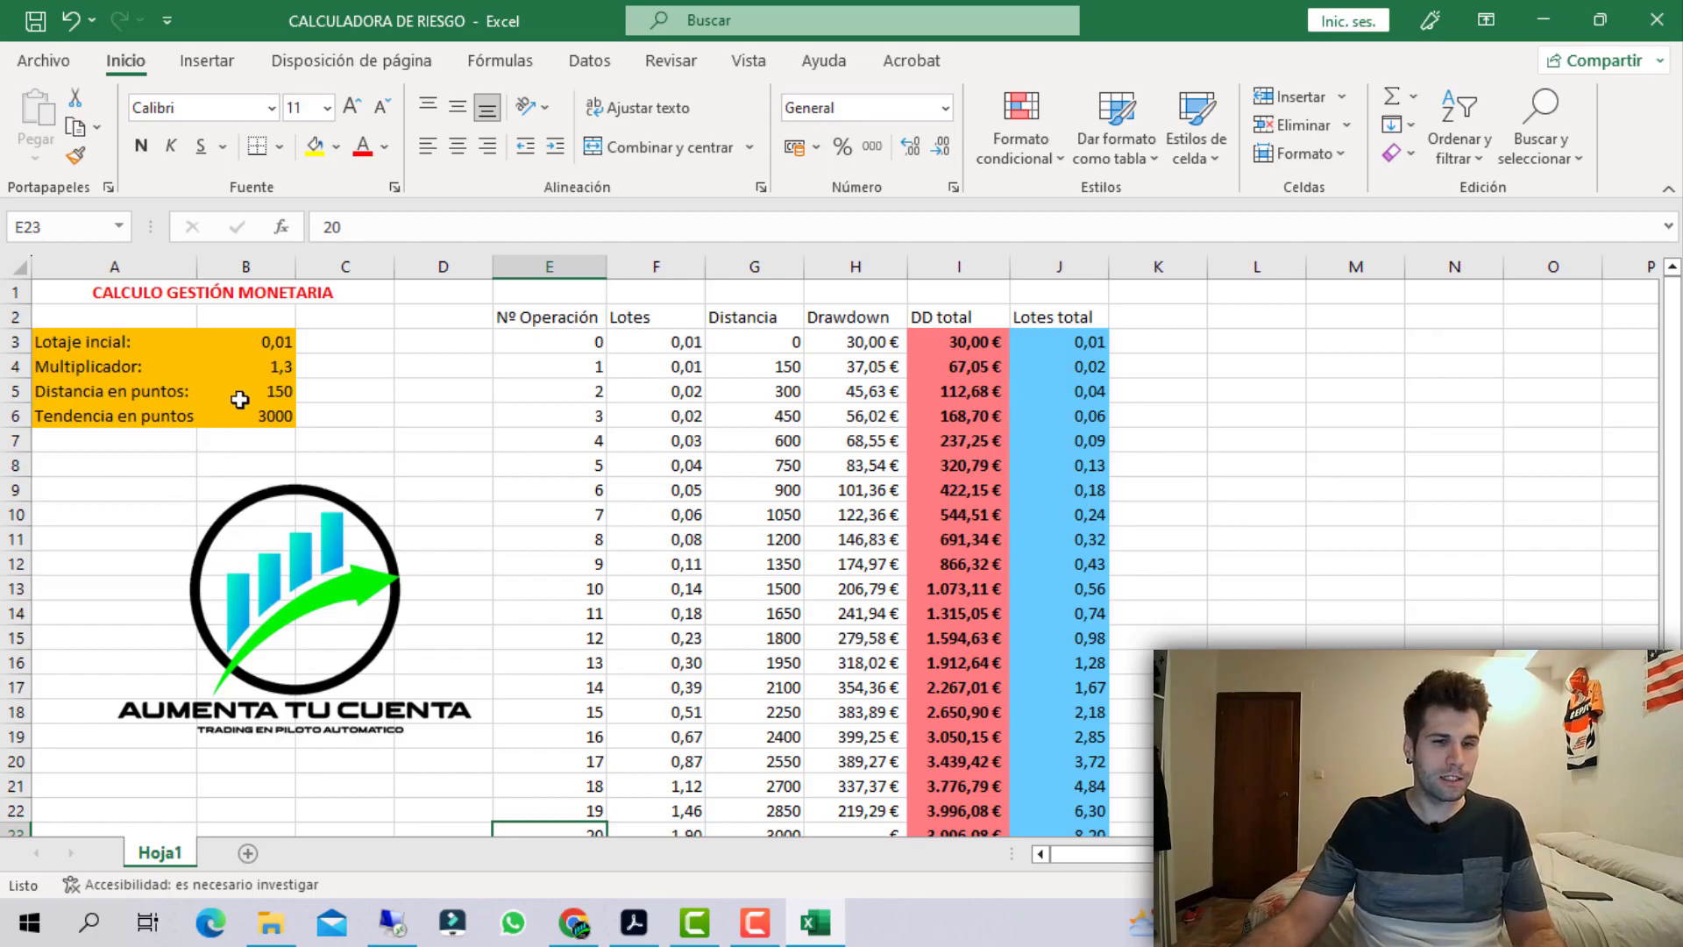
double_click(252, 369)
left_click_drag(269, 369, 360, 361)
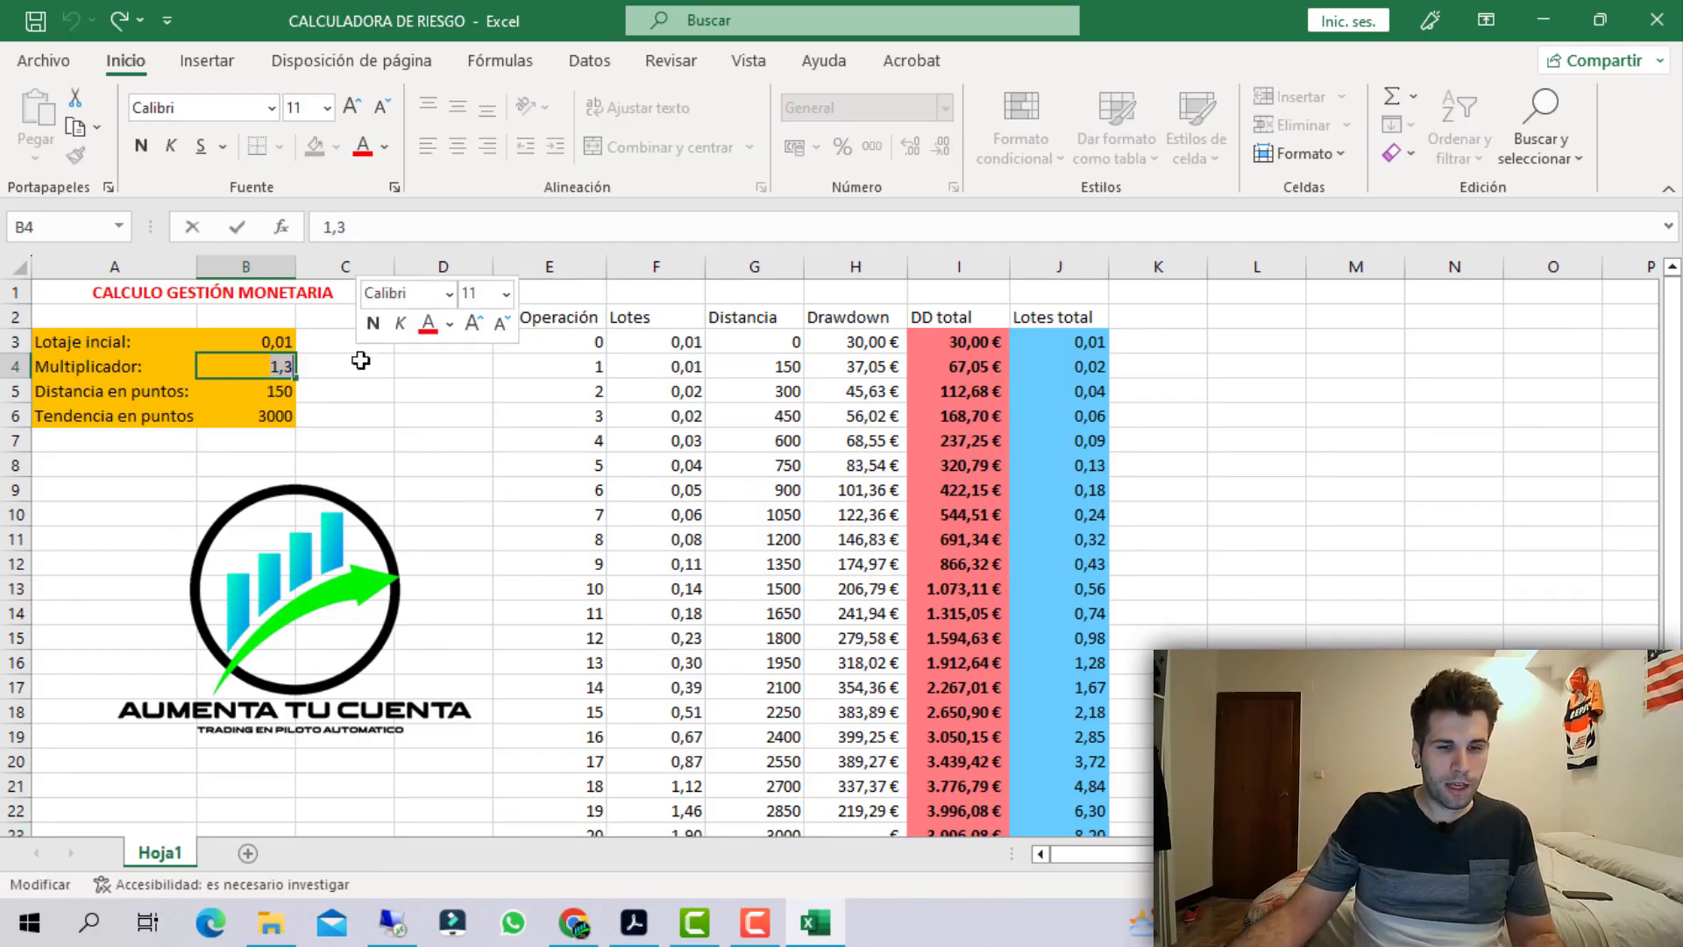
type("1,2")
key("Return")
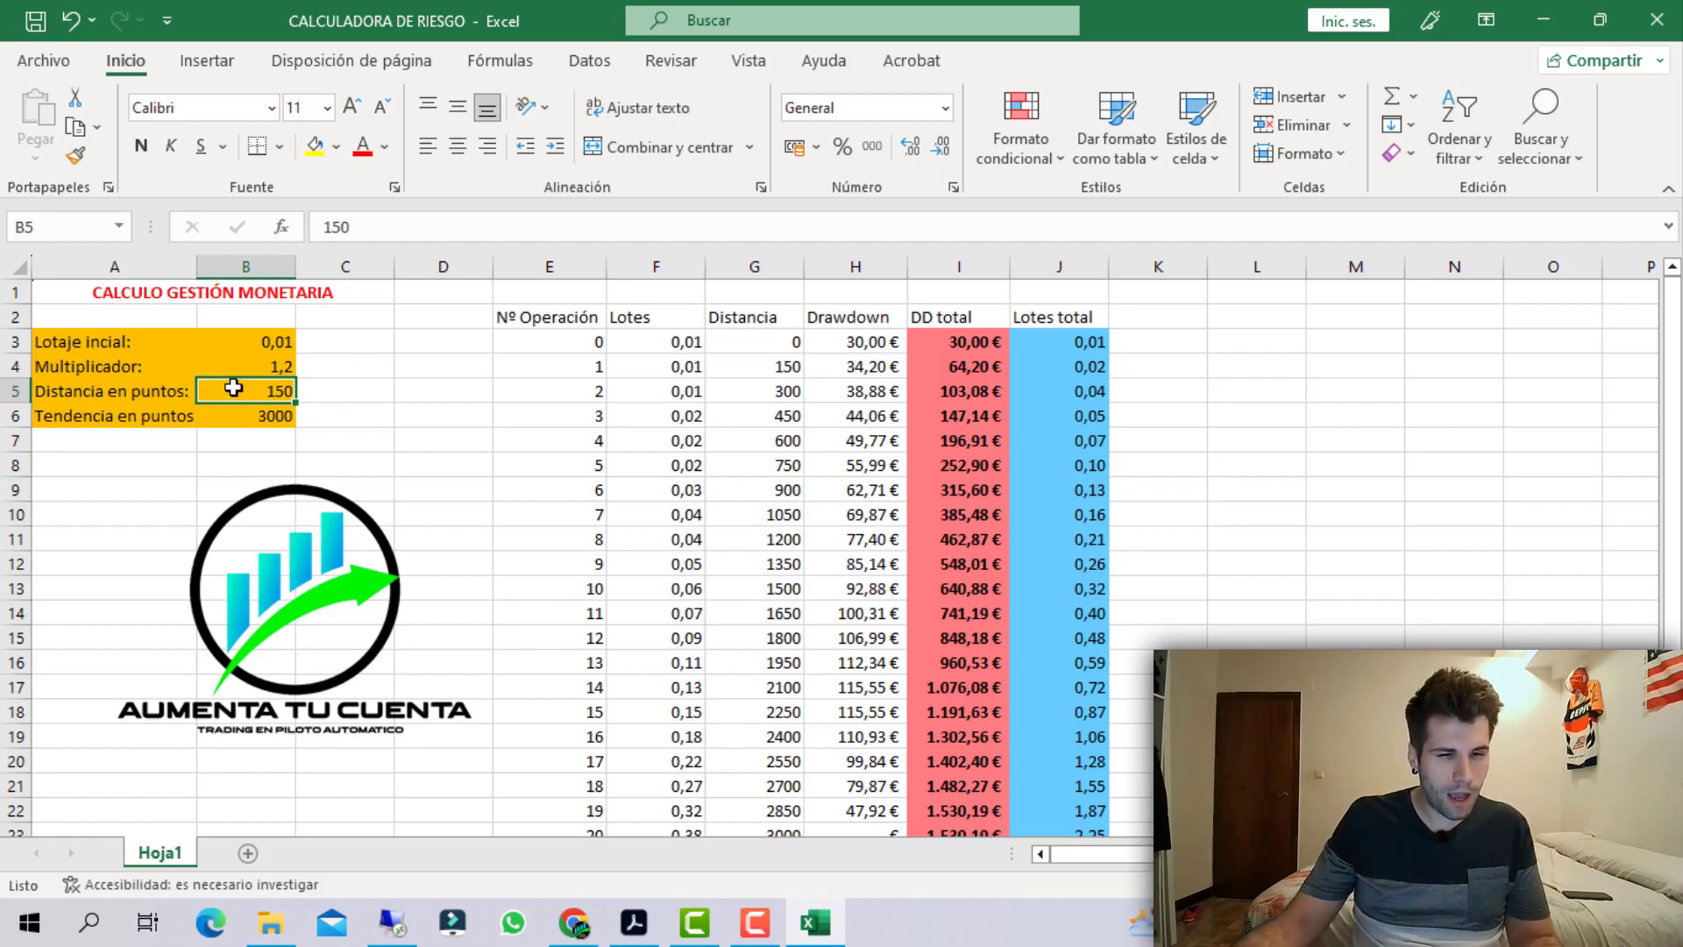
Review the Lotes cells from operation 0 to operation 7 to follow the lot growth with the 1,2 multiplier.
left_click(658, 360)
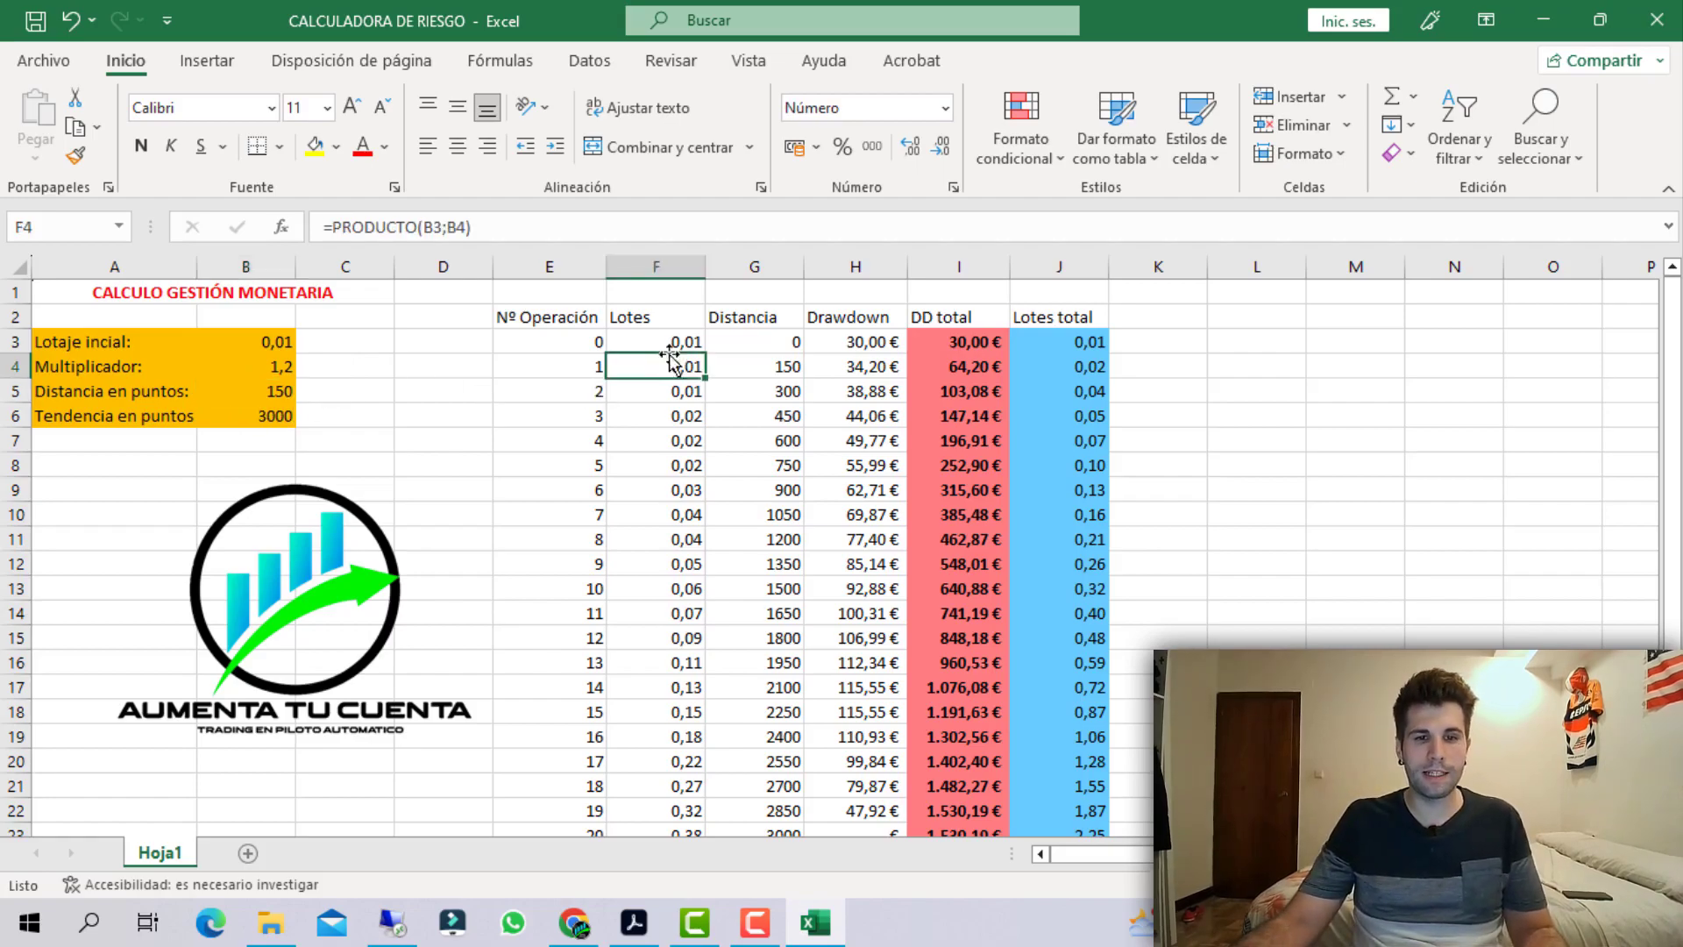
left_click(661, 339)
left_click(658, 373)
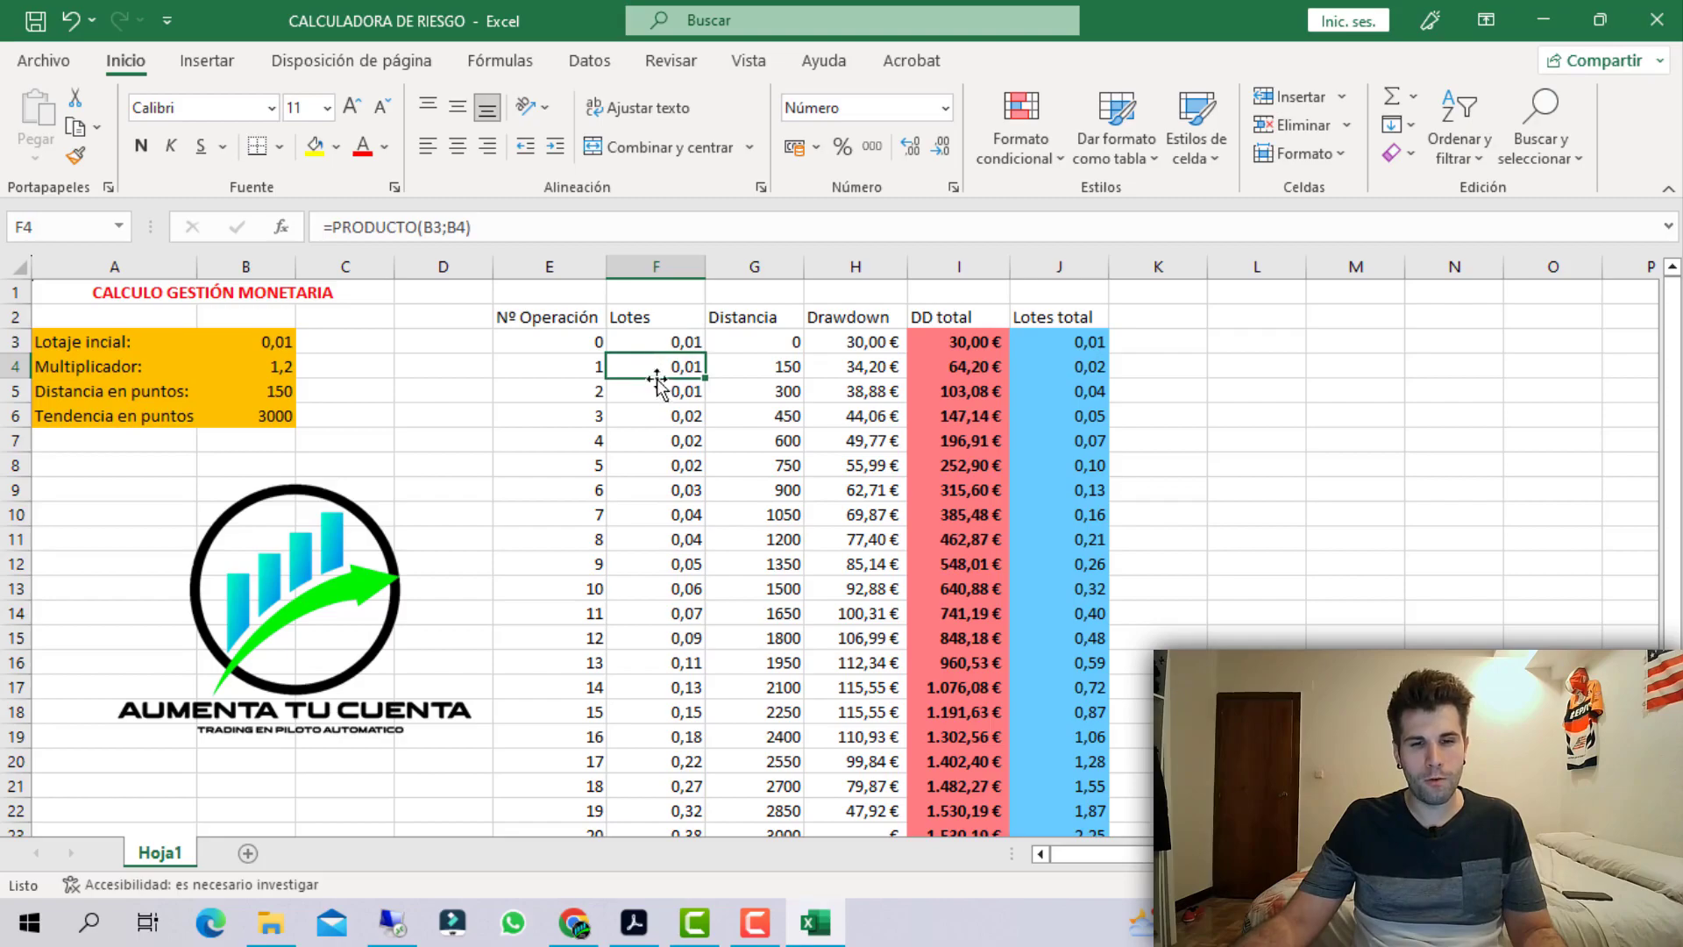
left_click(657, 391)
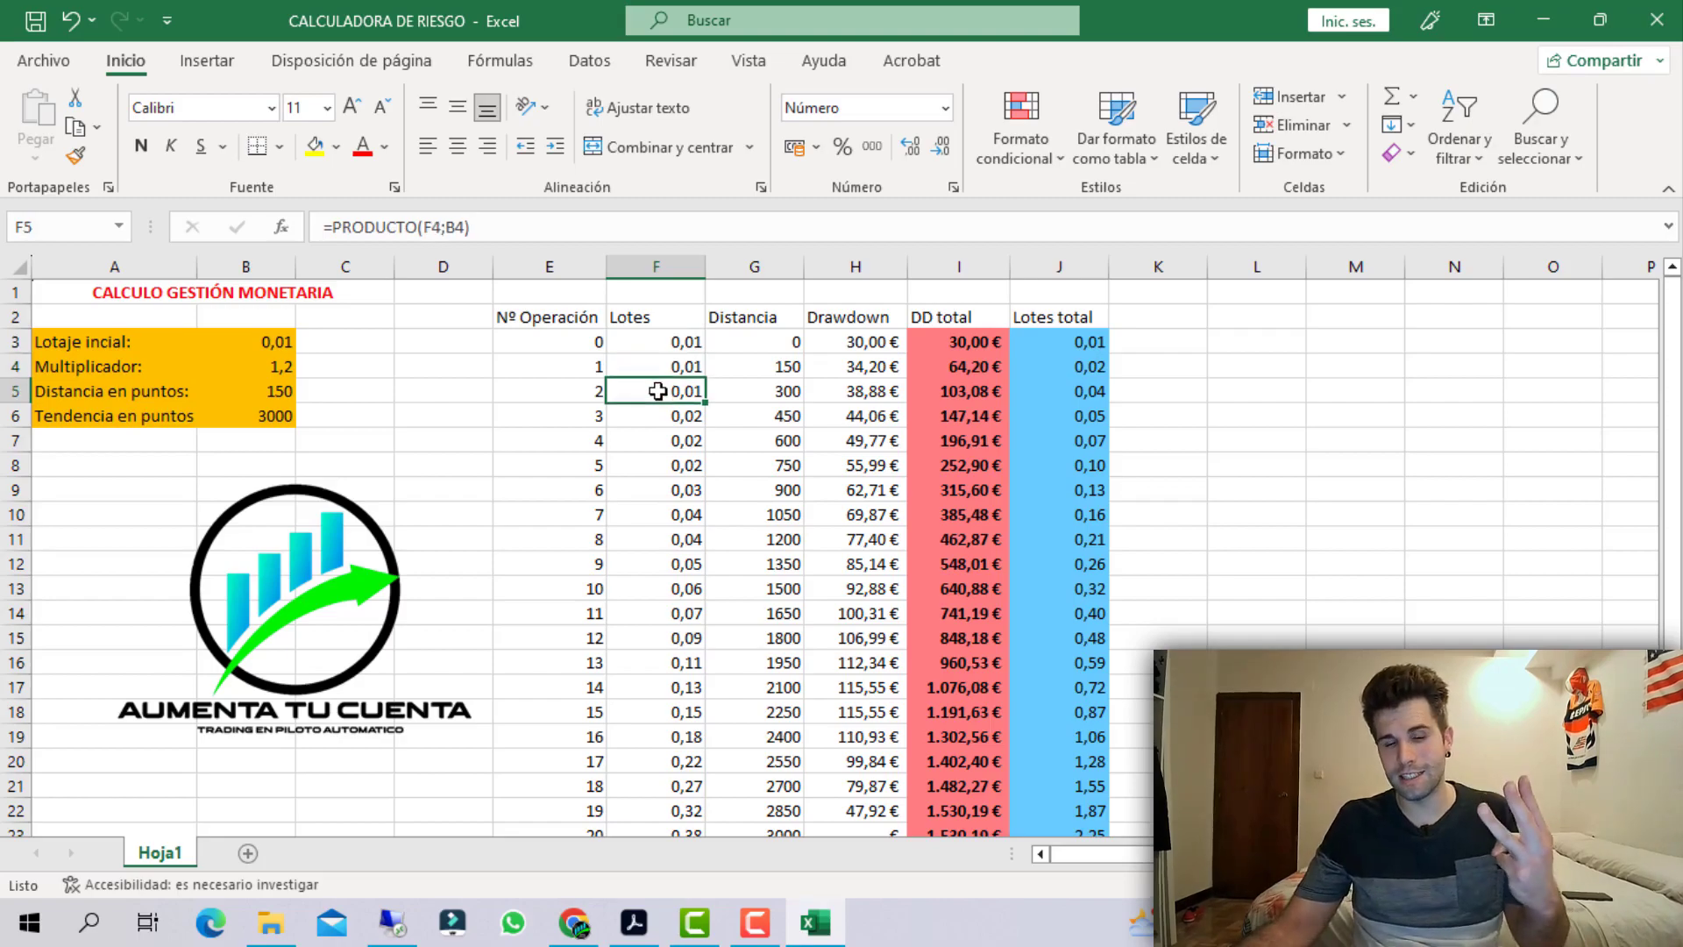
left_click(663, 423)
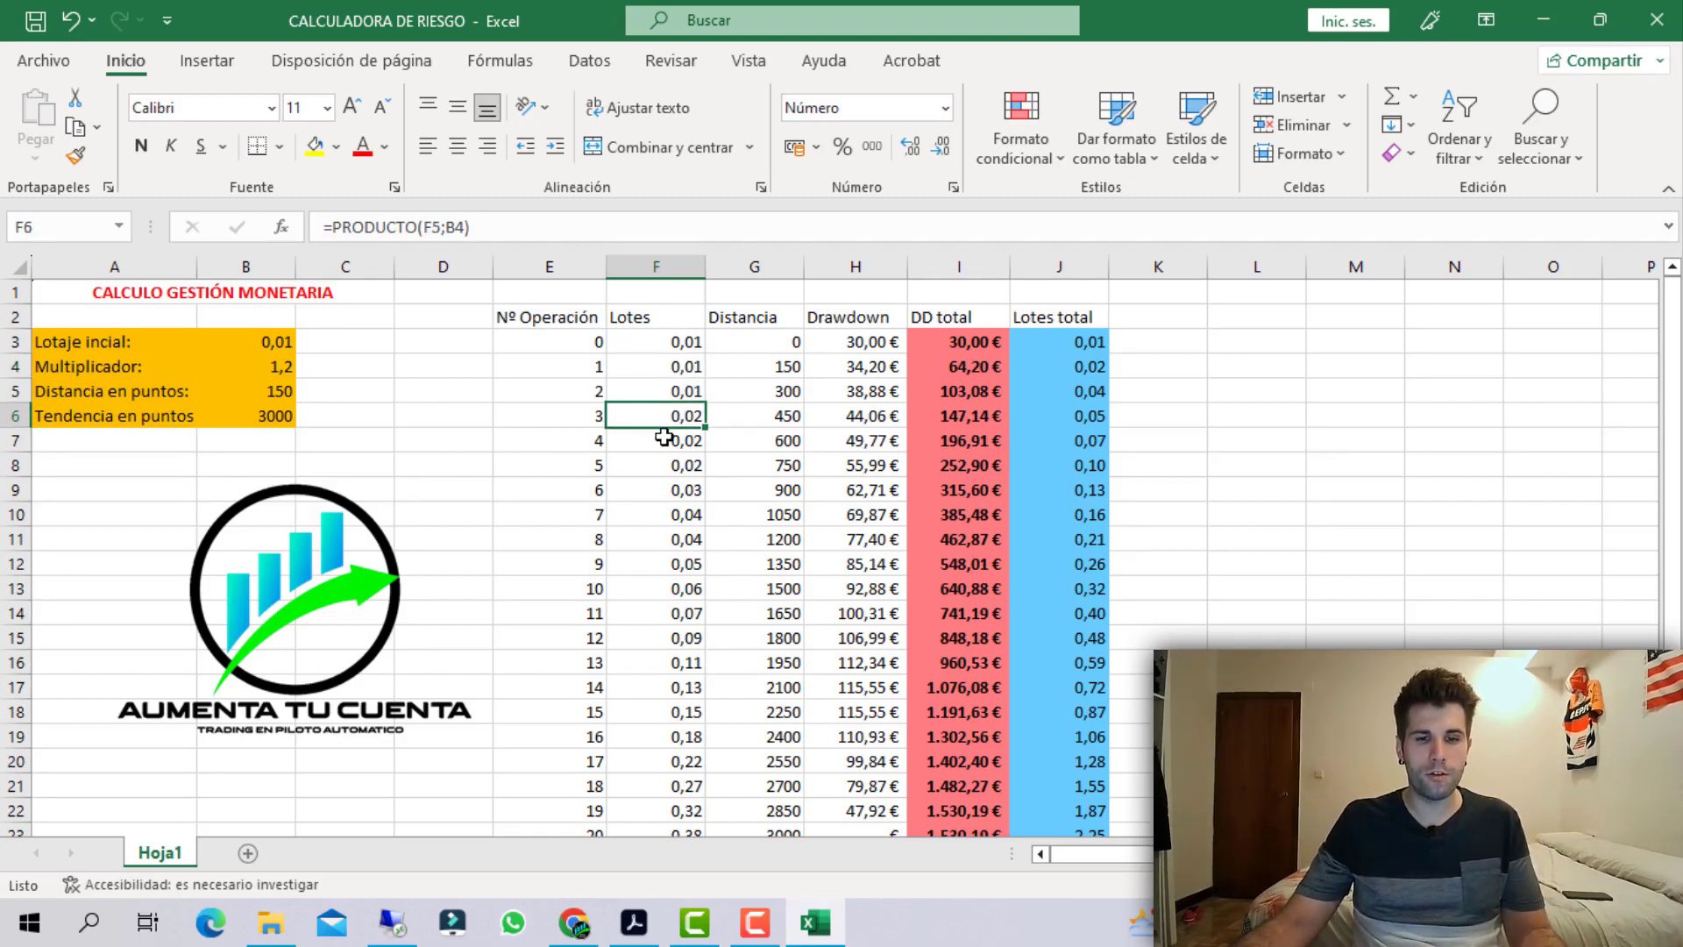
left_click(665, 438)
left_click(677, 465)
left_click(686, 494)
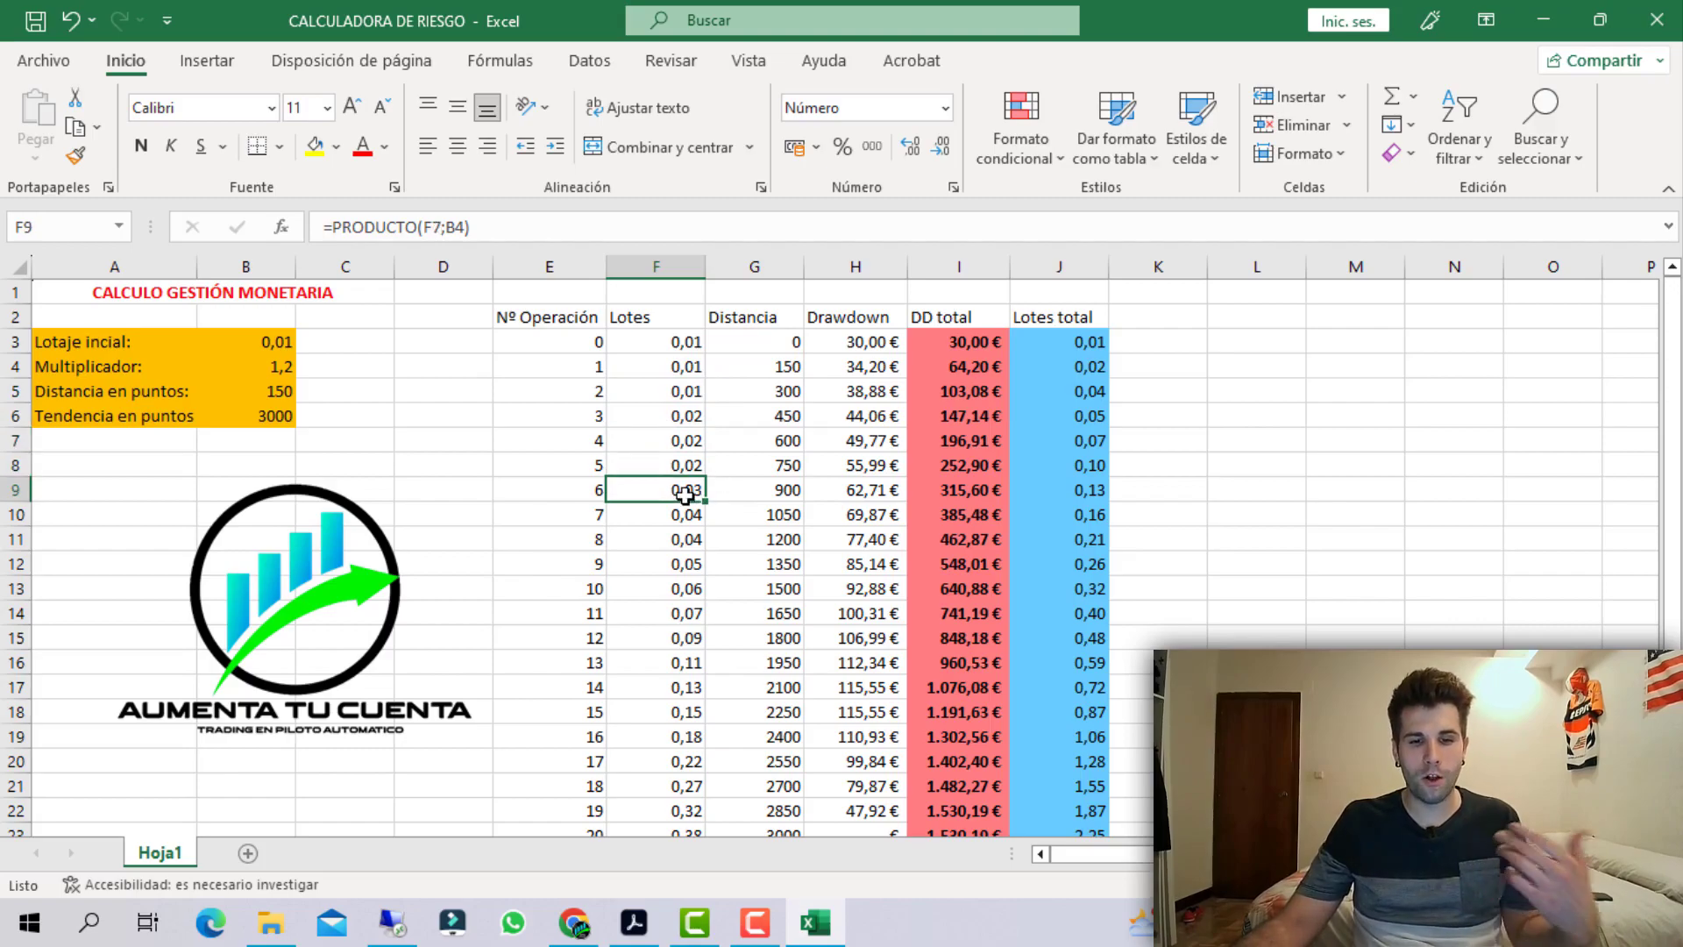
left_click(693, 519)
scroll(717, 568, "down", 1)
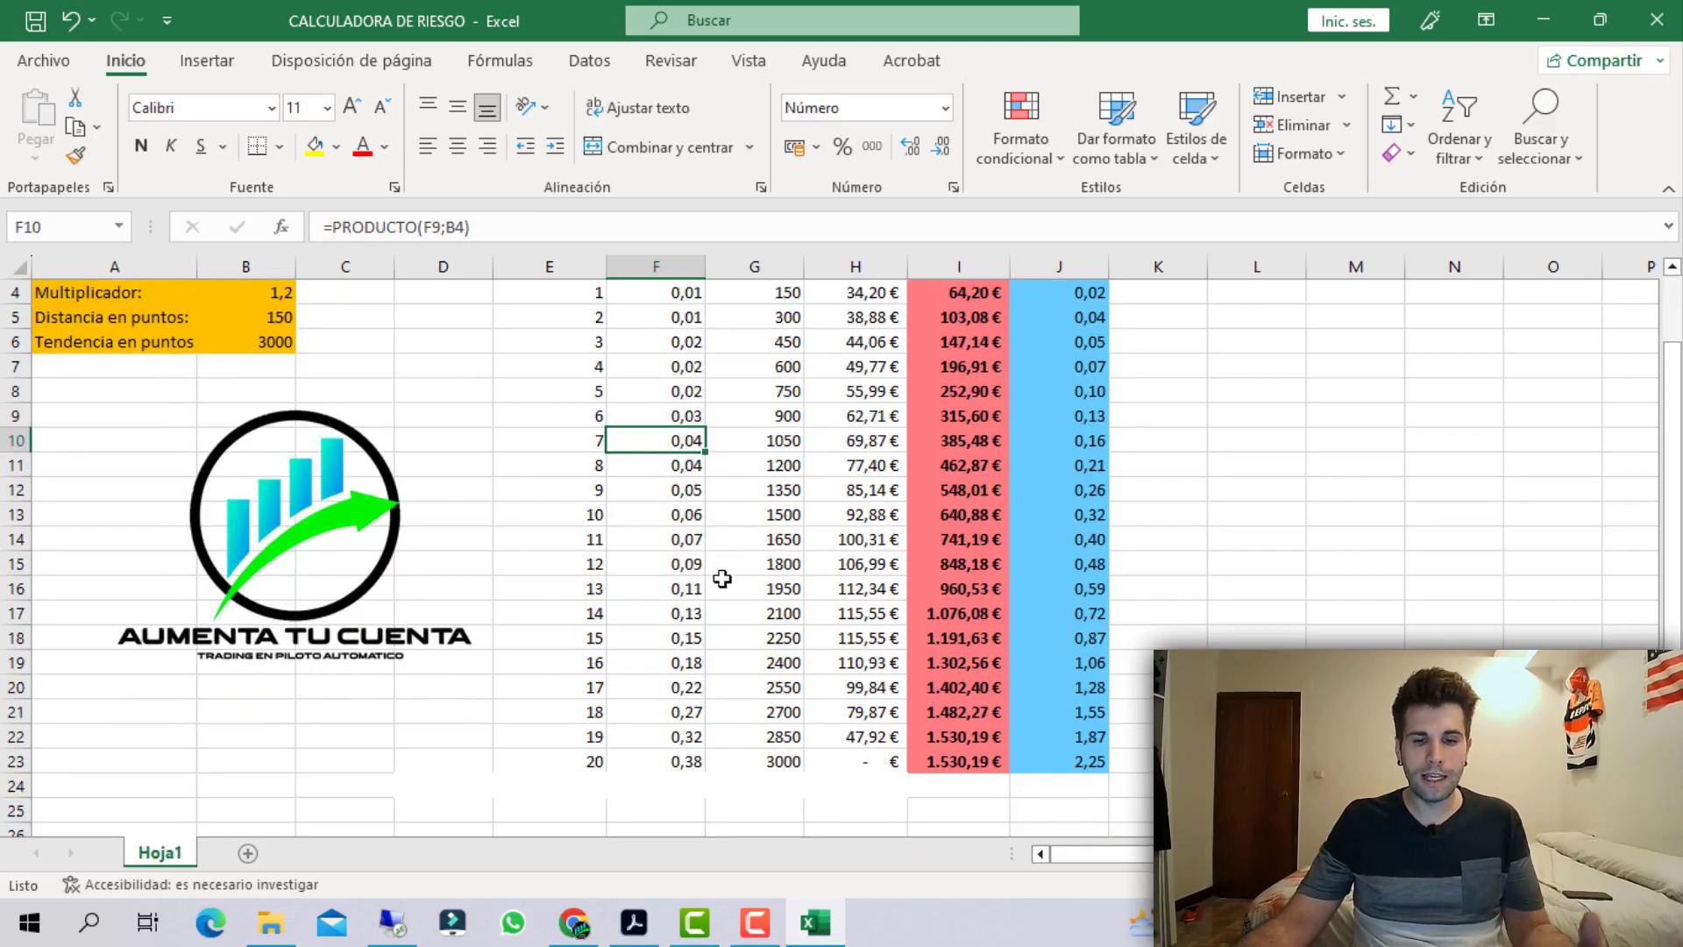
Inspect operation 20's Lotes and Lotes total cells in the last row of the table.
left_click(682, 763)
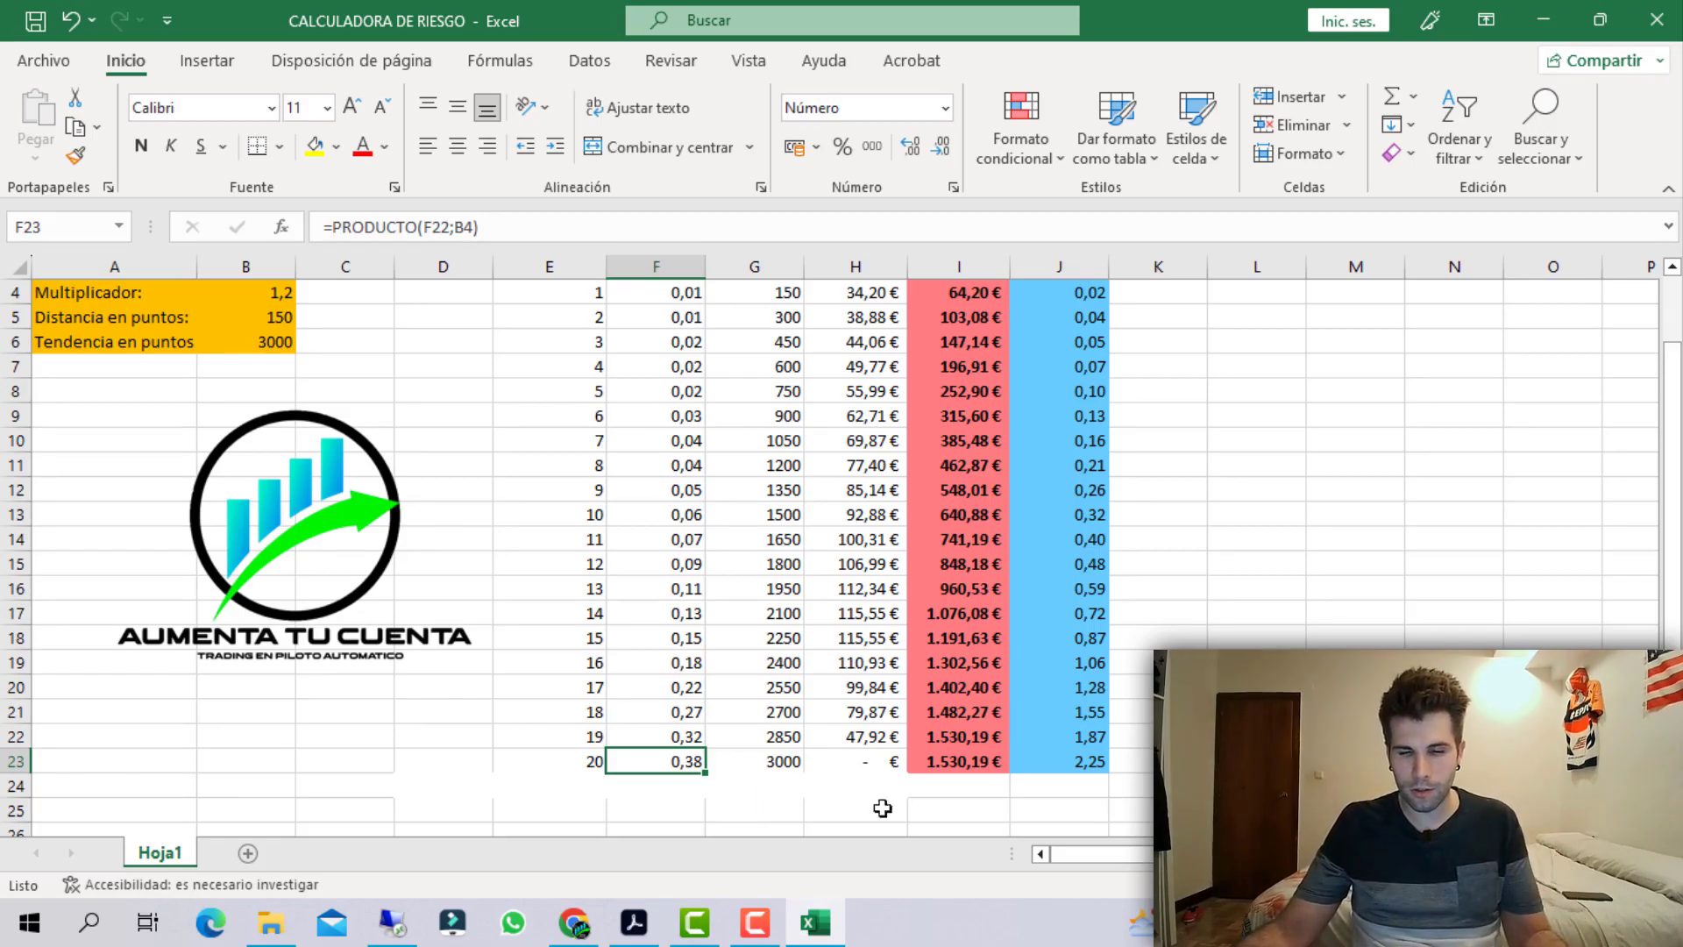
left_click(1080, 769)
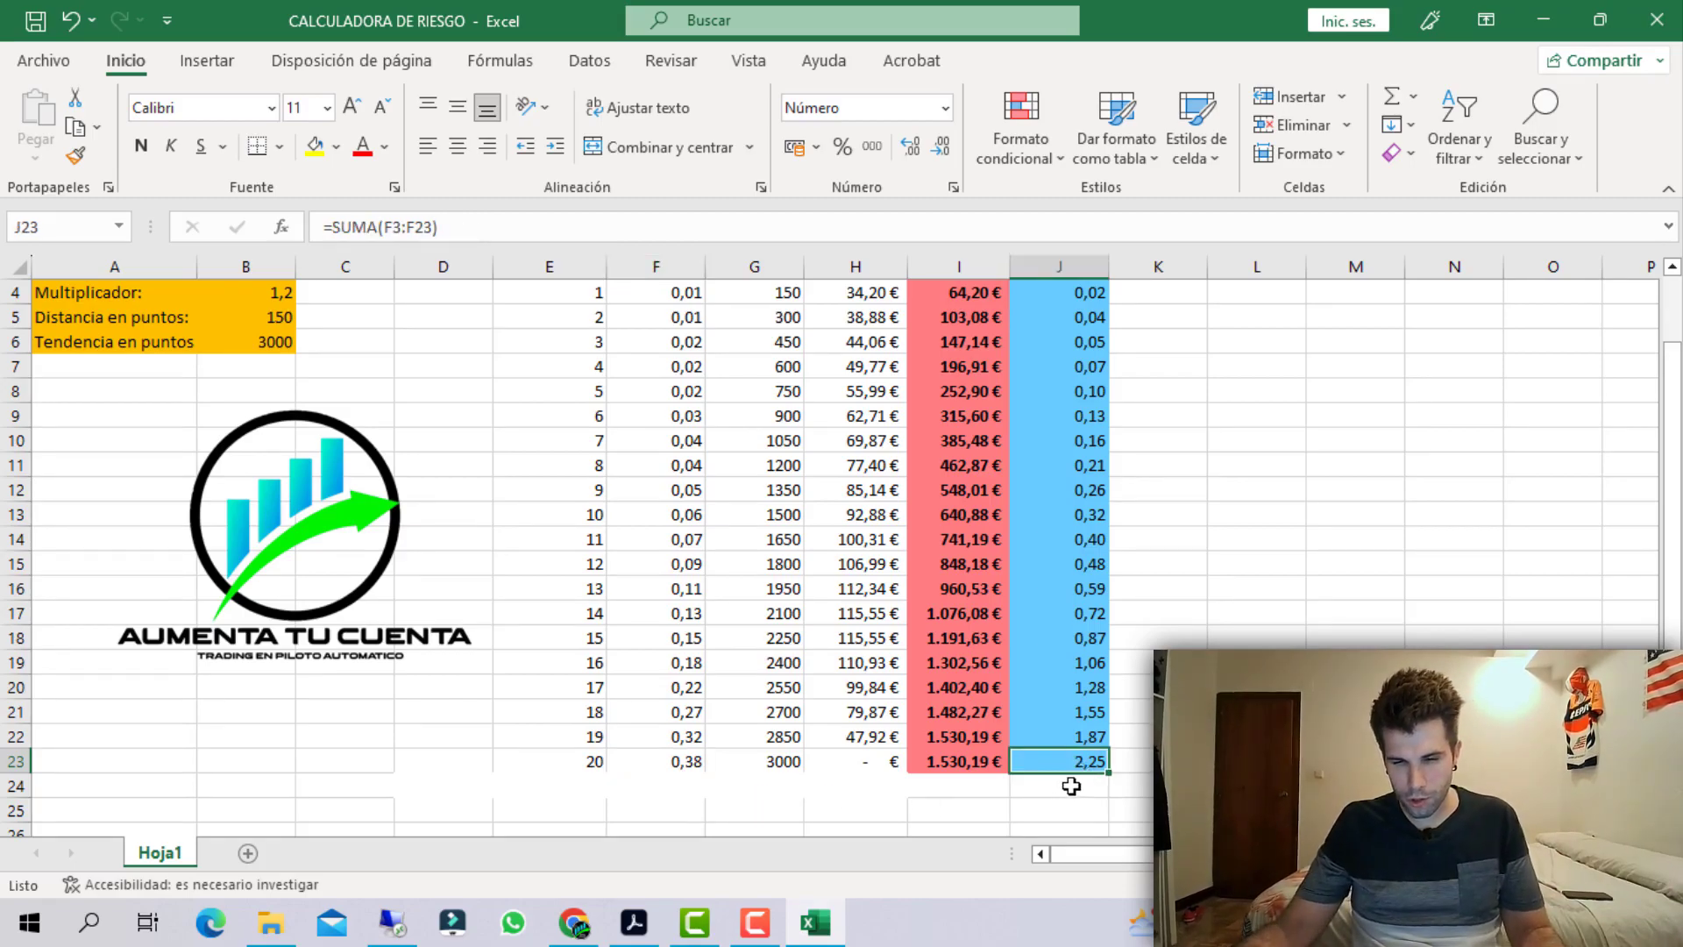
left_click(1133, 786)
scroll(1133, 785, "up", 1)
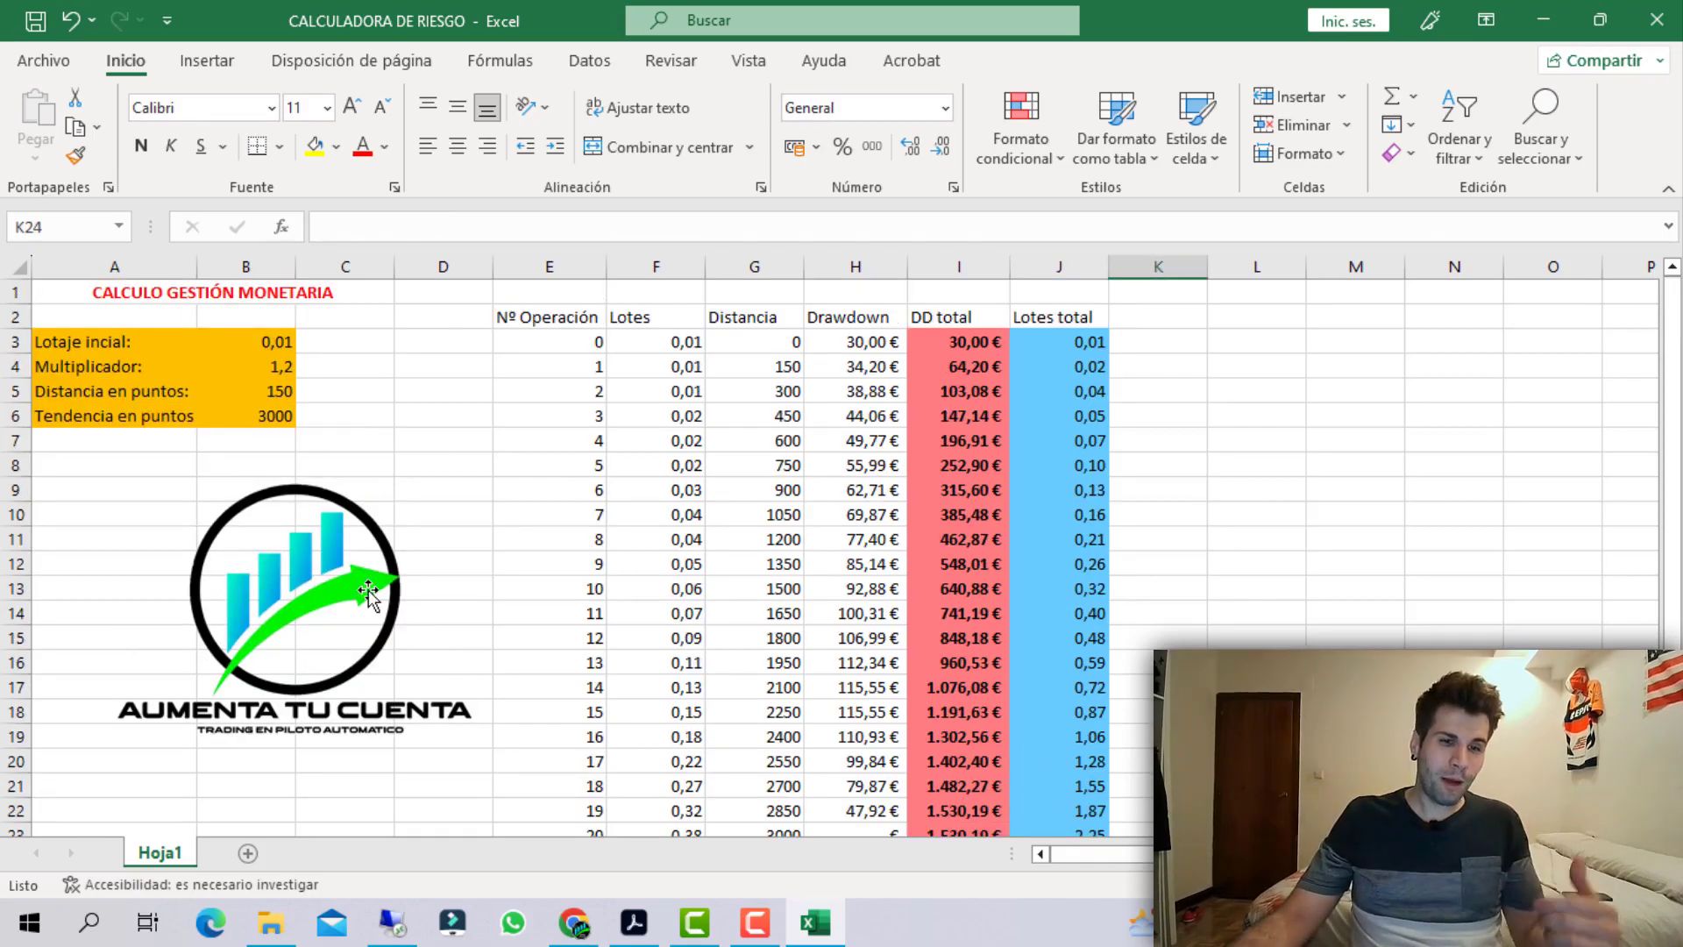
Check the first DD total cell and set the Distancia en puntos to 200.
double_click(275, 395)
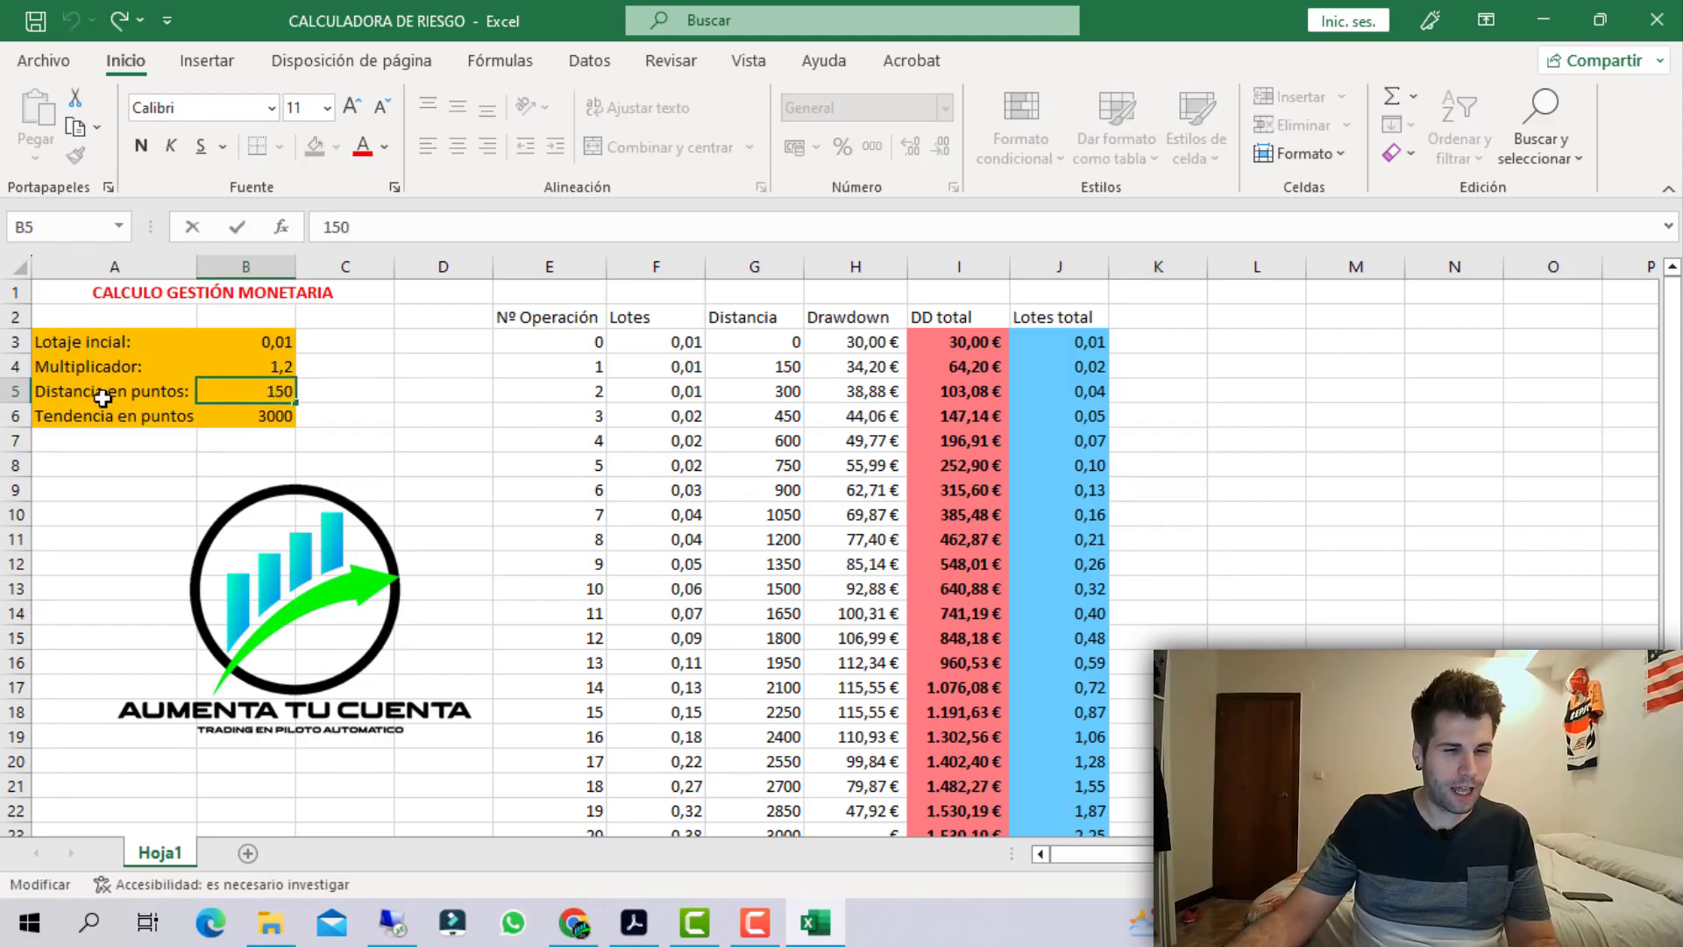
double_click(267, 391)
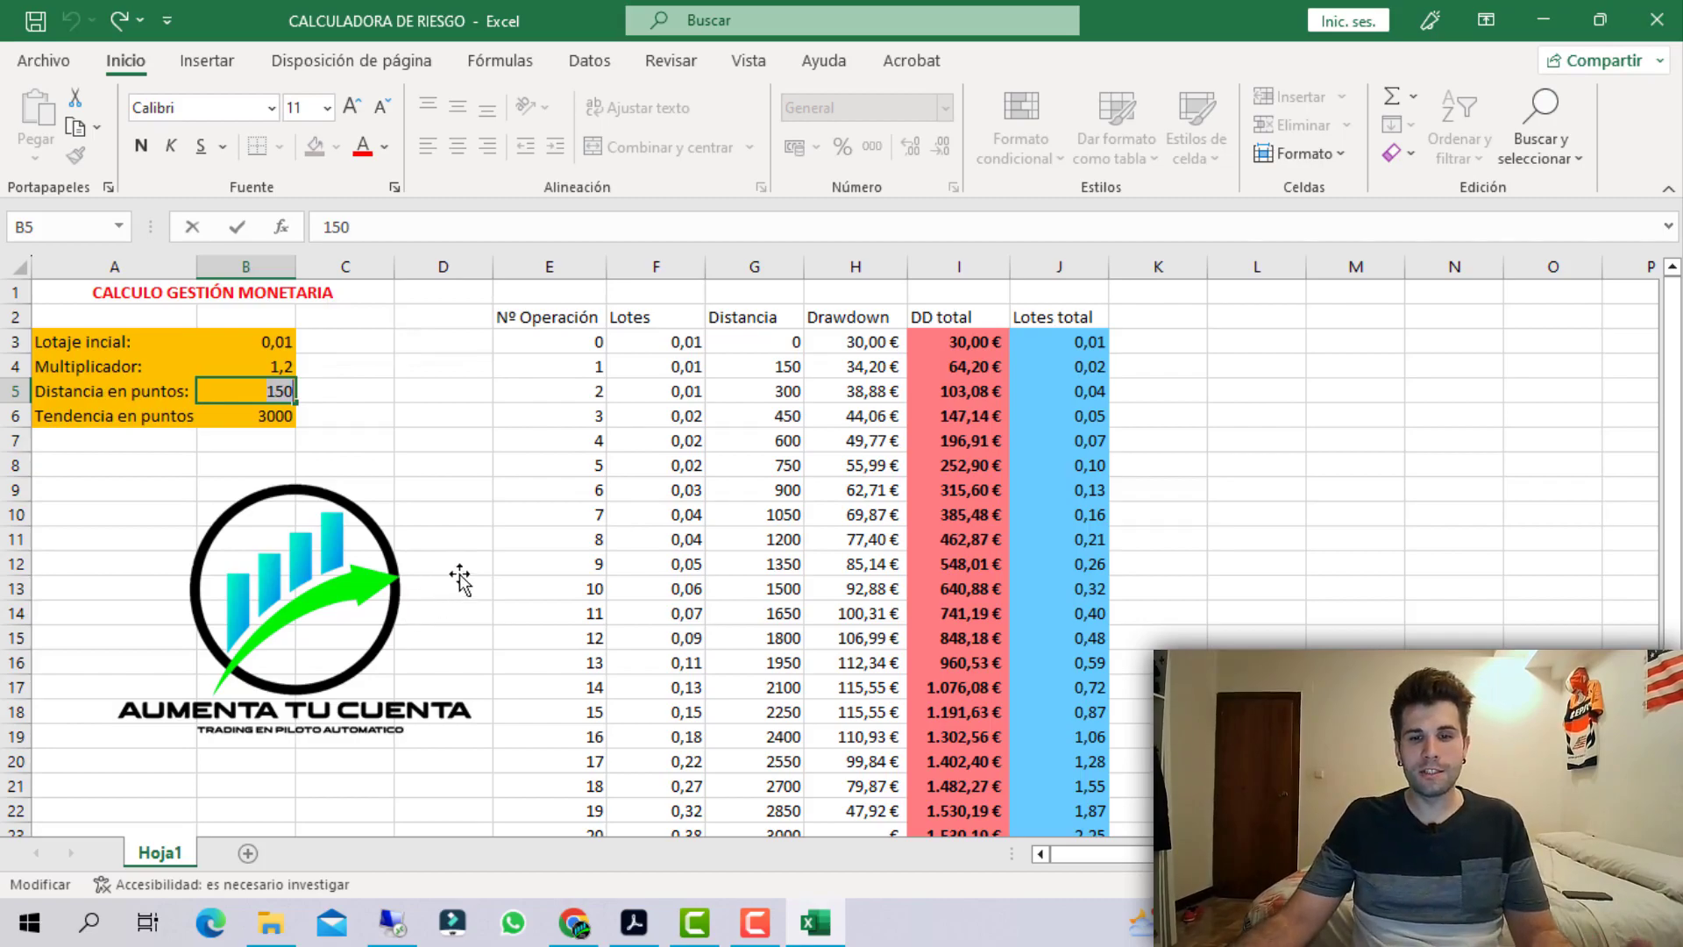
left_click(978, 350)
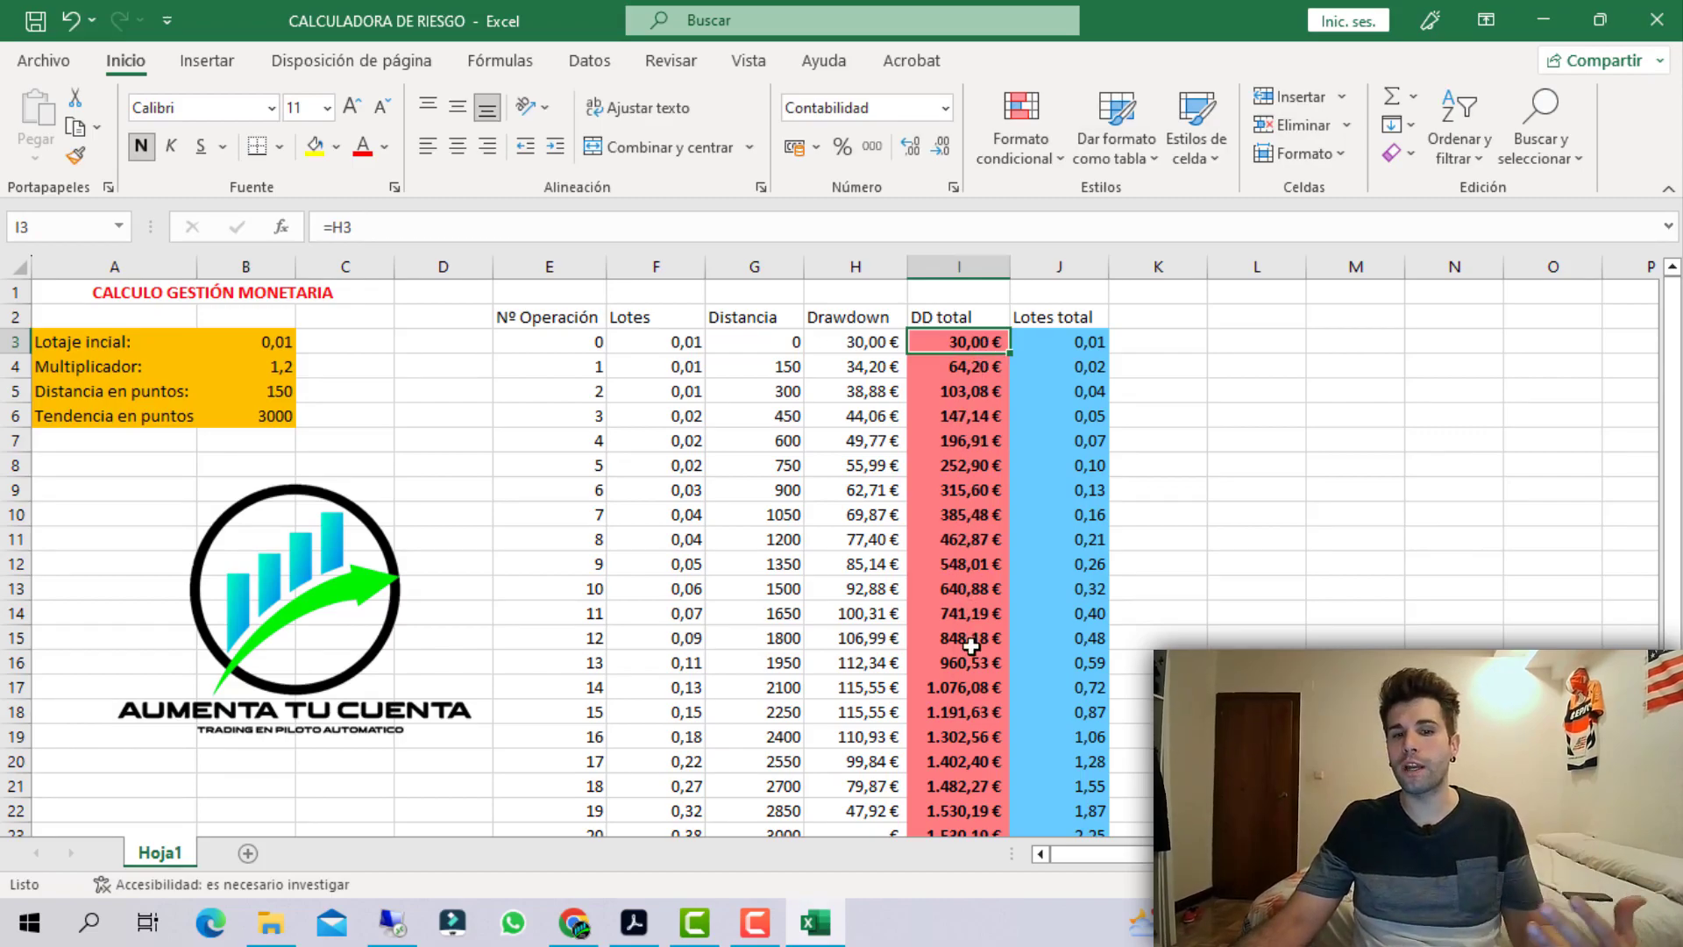
left_click(187, 419)
left_click(275, 391)
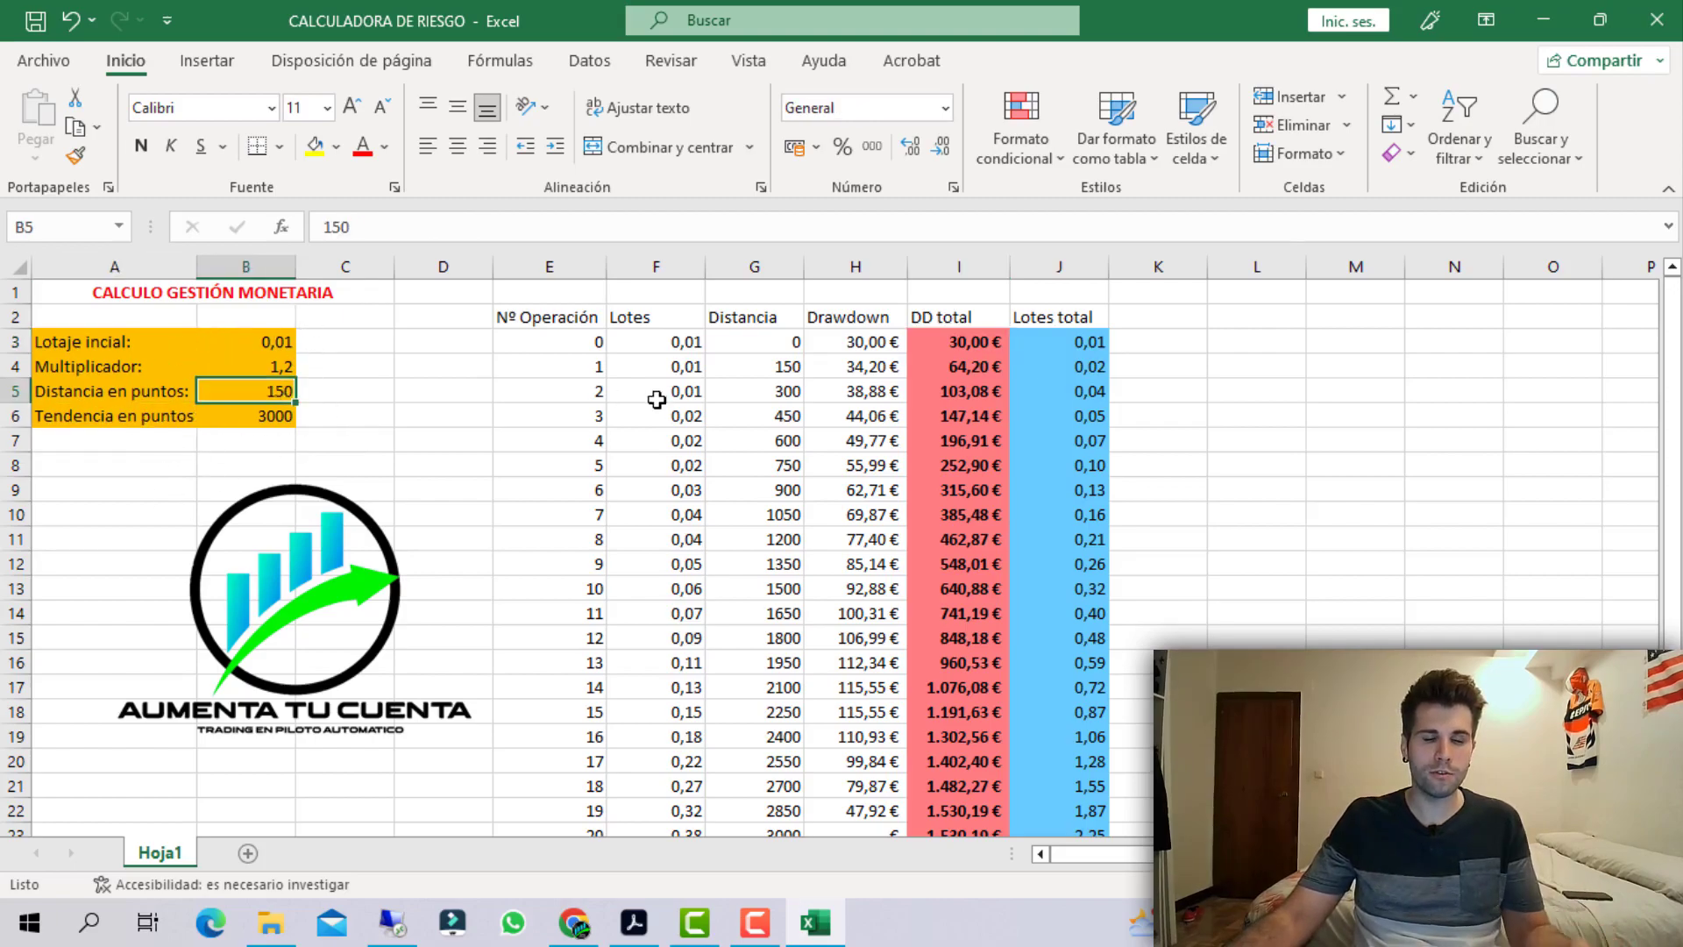
double_click(251, 391)
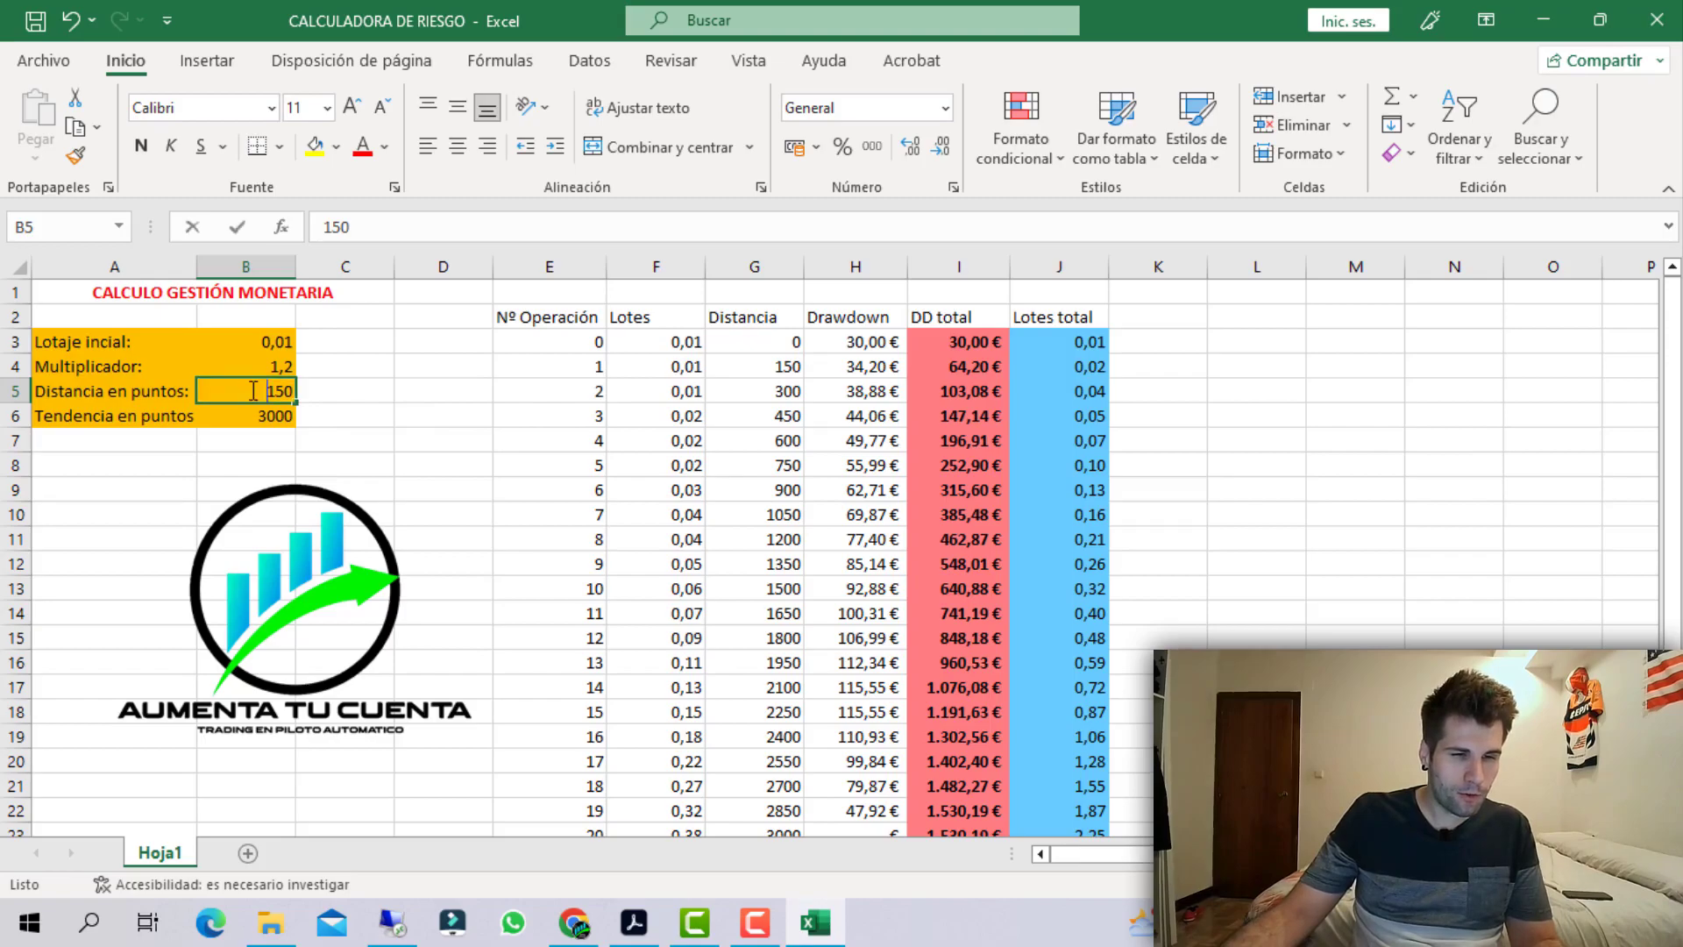
type("200")
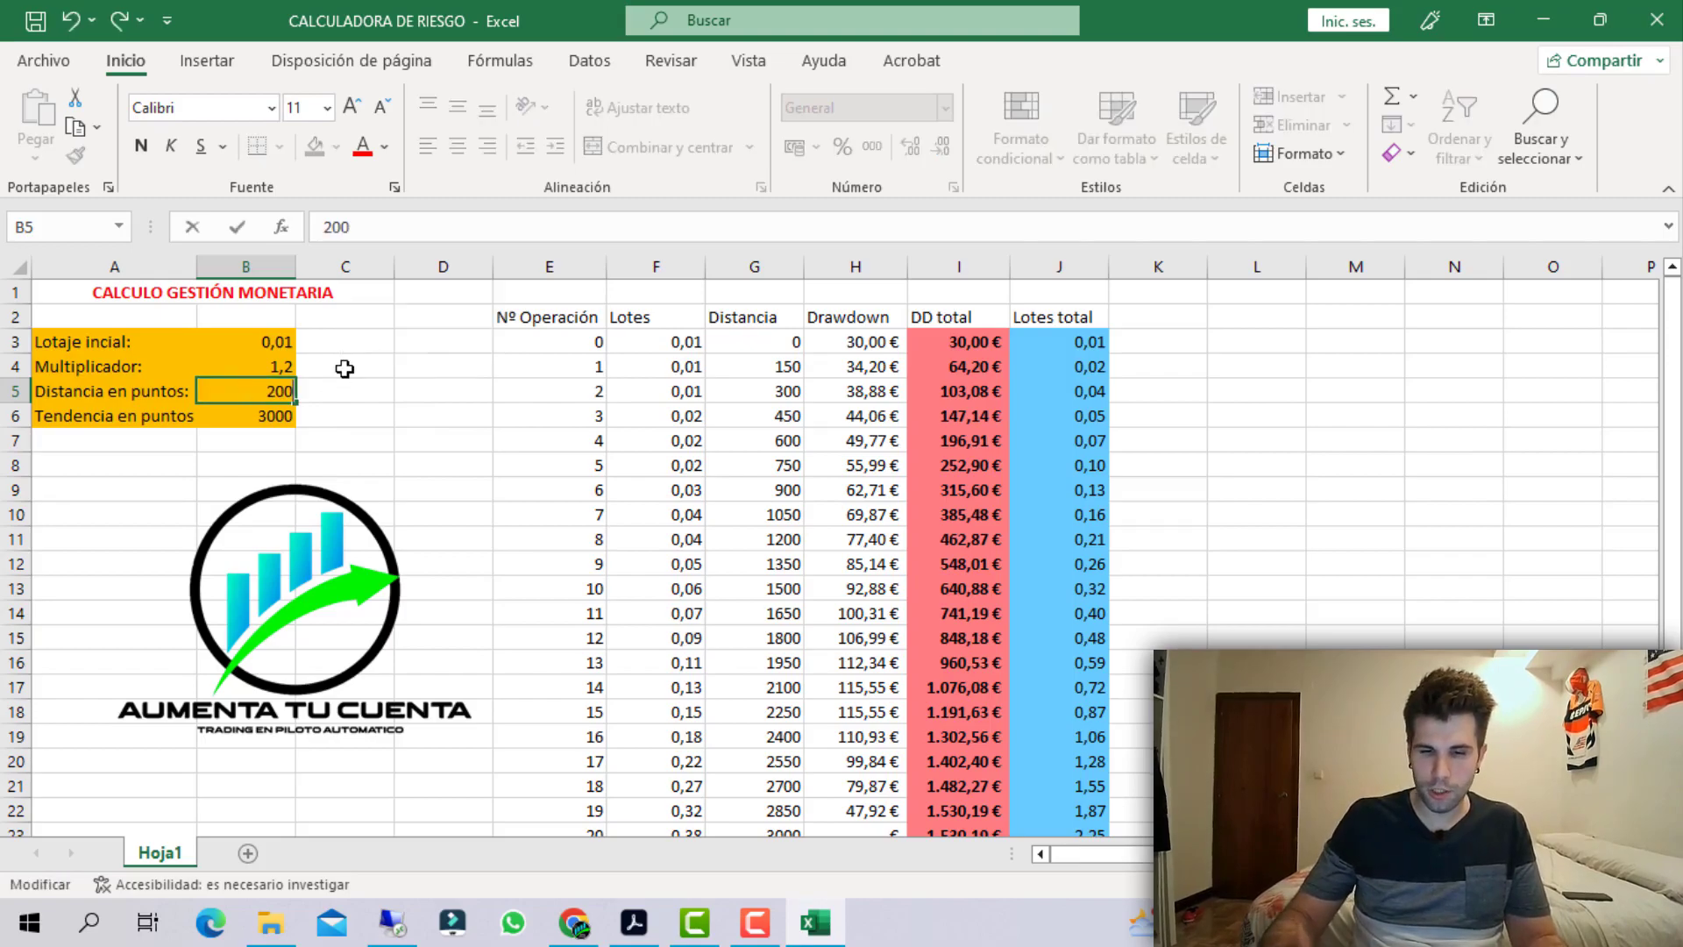
key("Return")
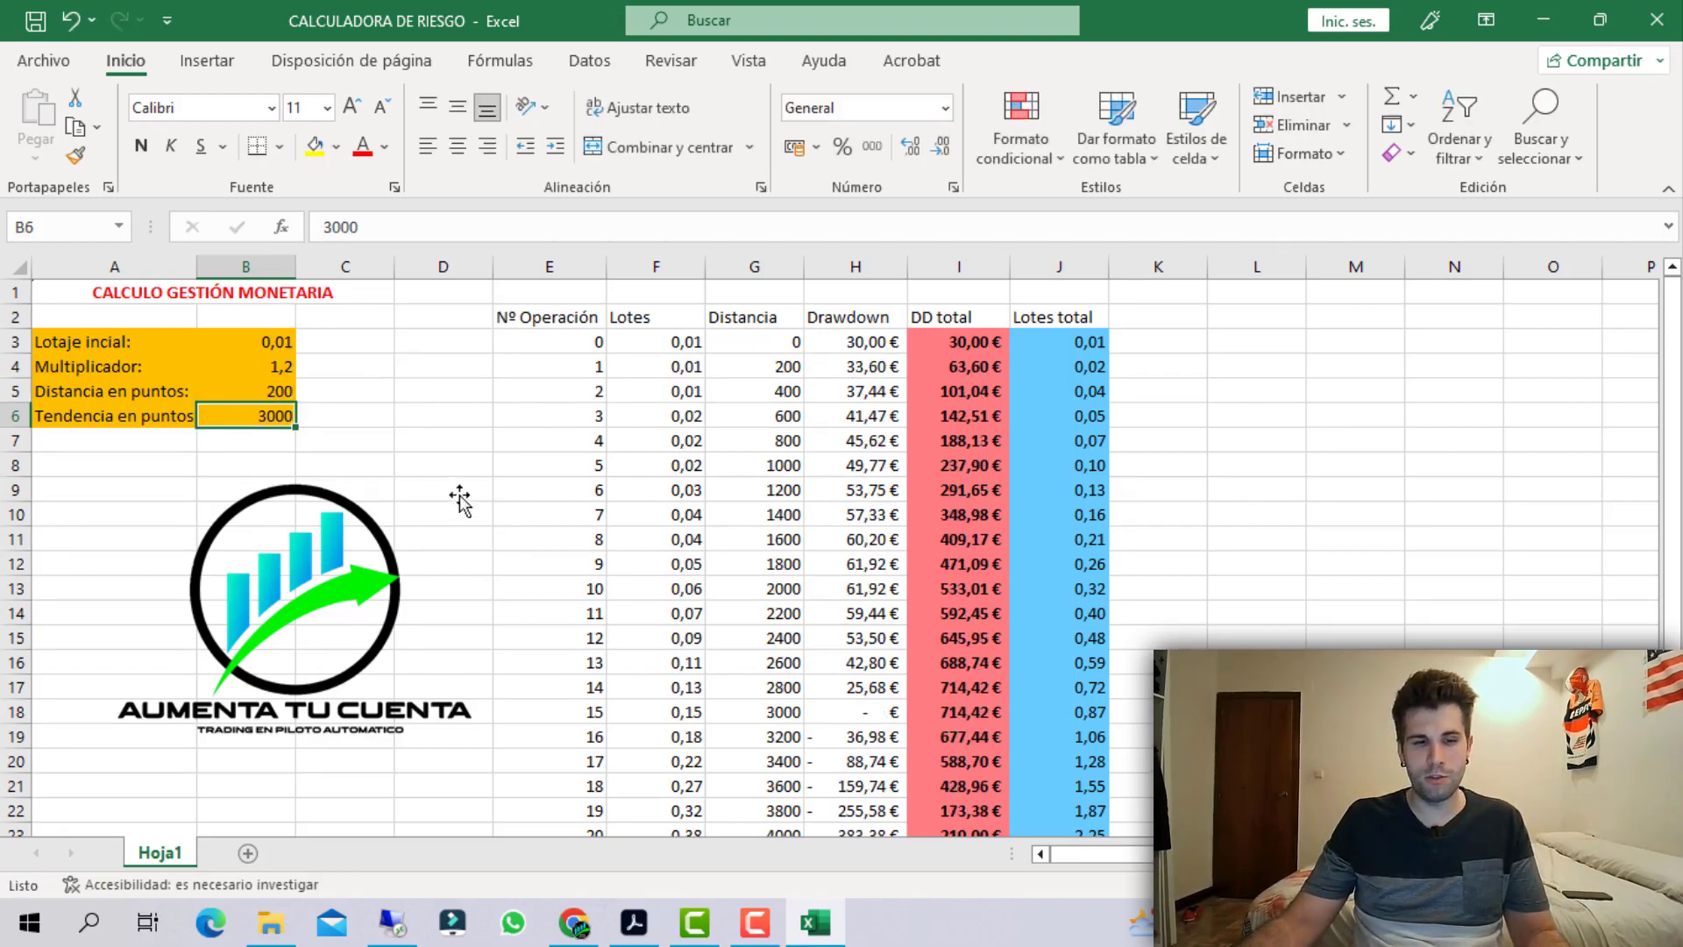
Set the Distancia en puntos to 300 and inspect operation 15's Drawdown cell.
left_click(263, 392)
double_click(263, 392)
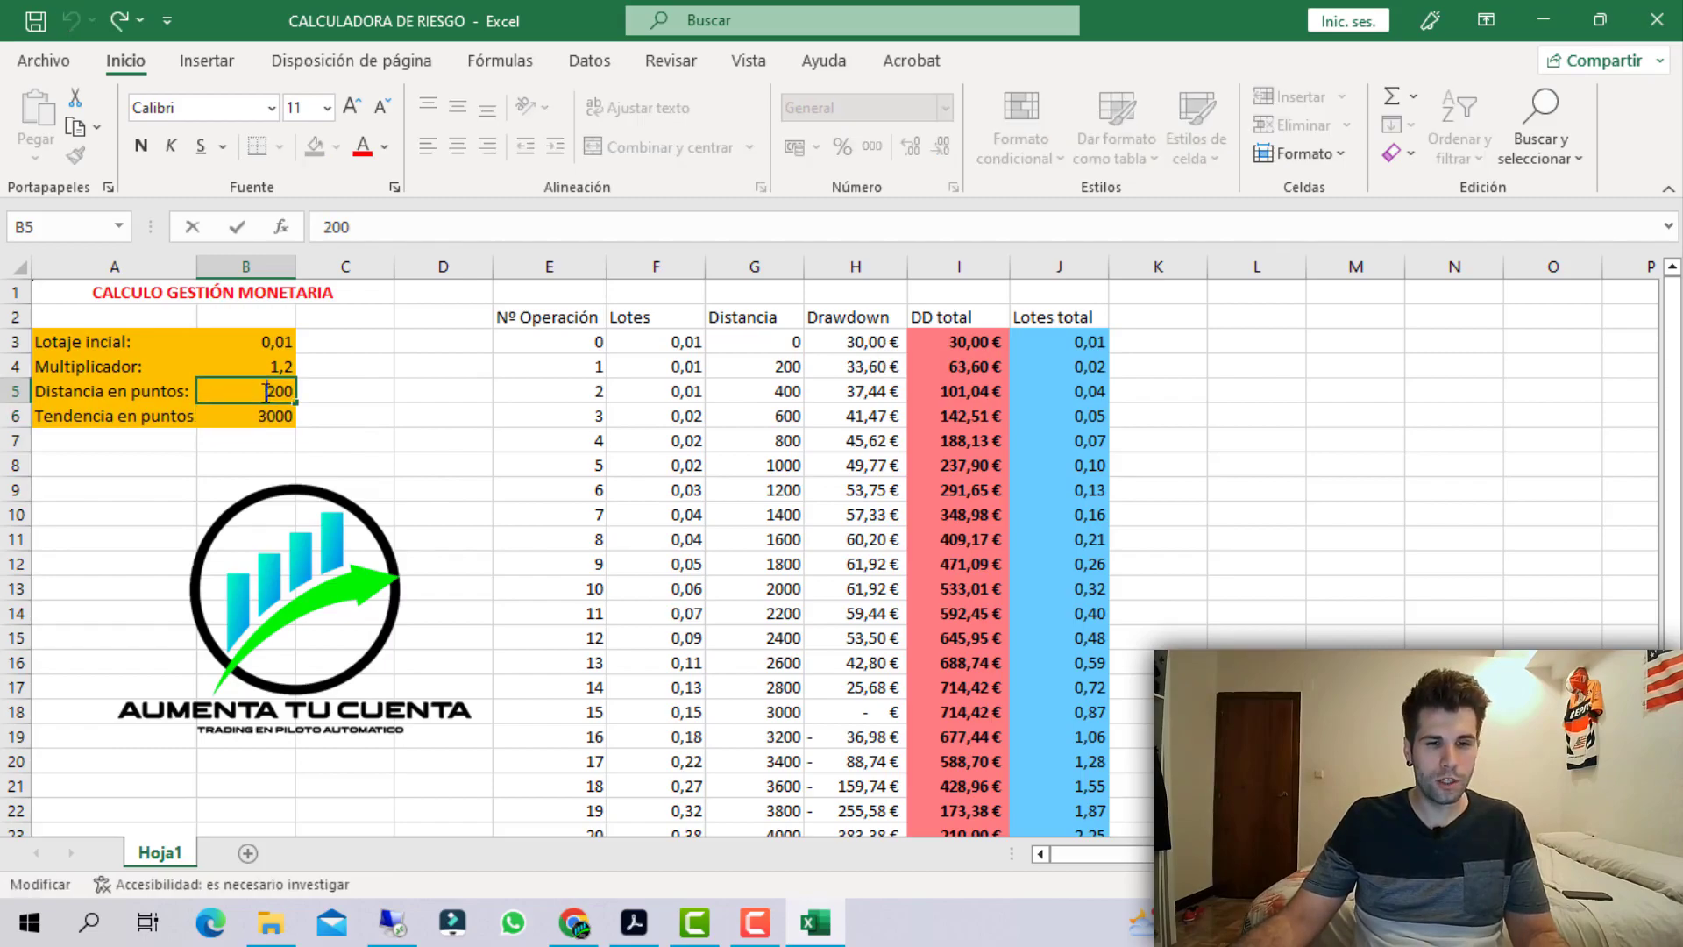
left_click_drag(251, 392, 379, 394)
type("300")
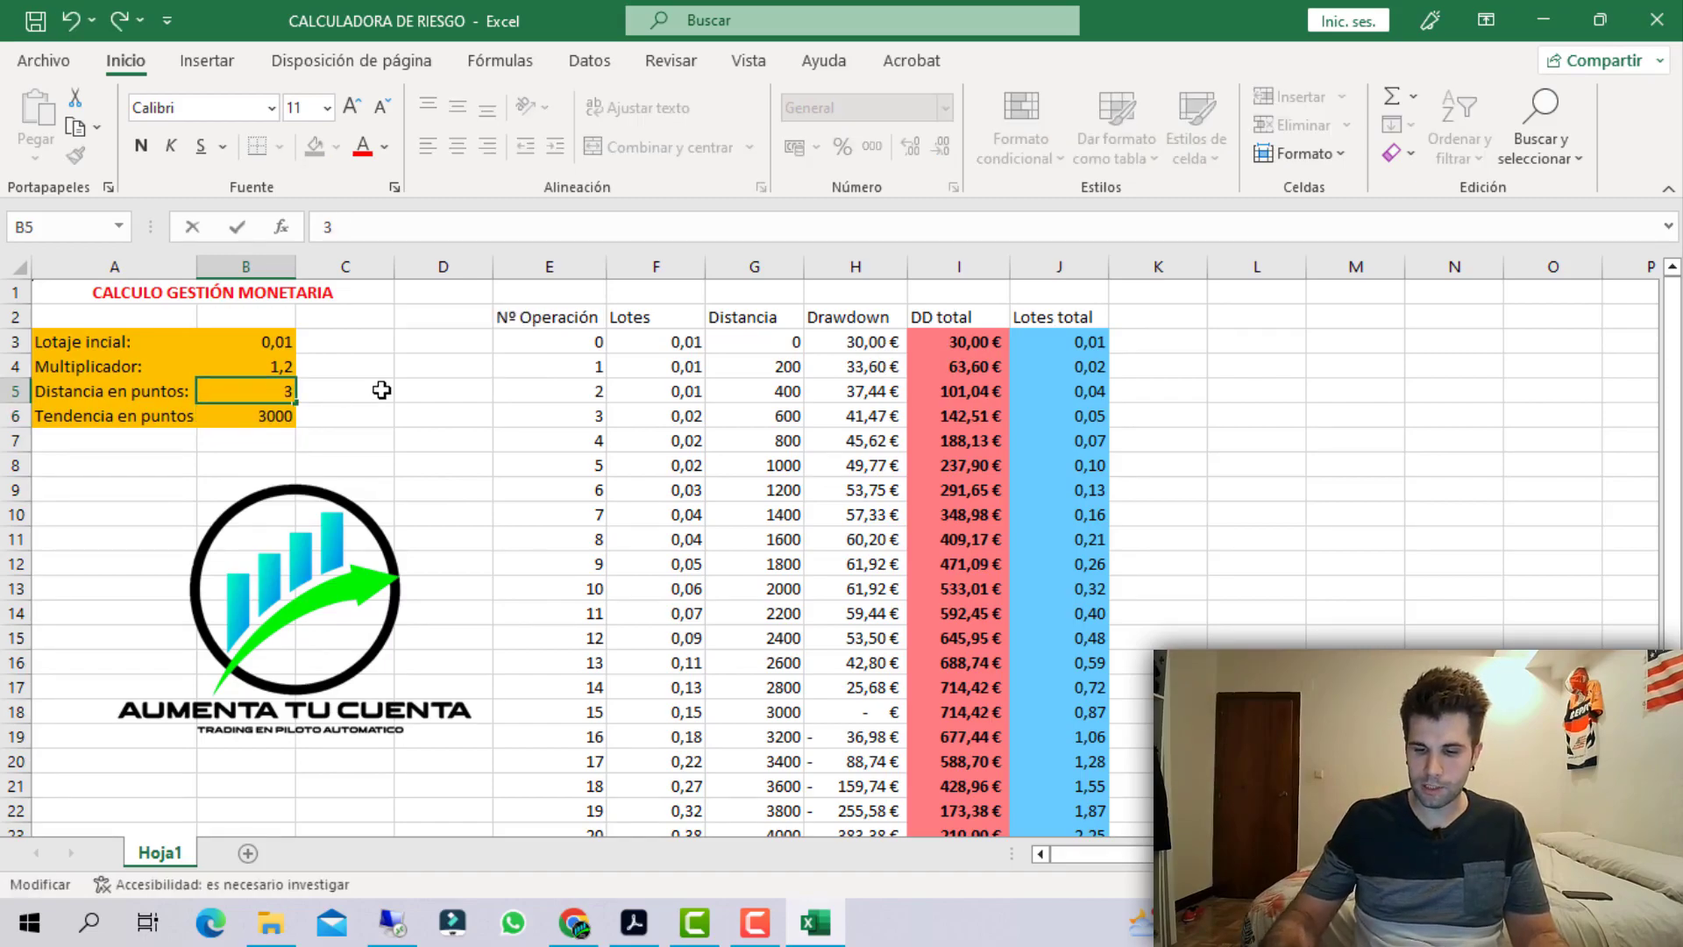
key("Return")
left_click(854, 712)
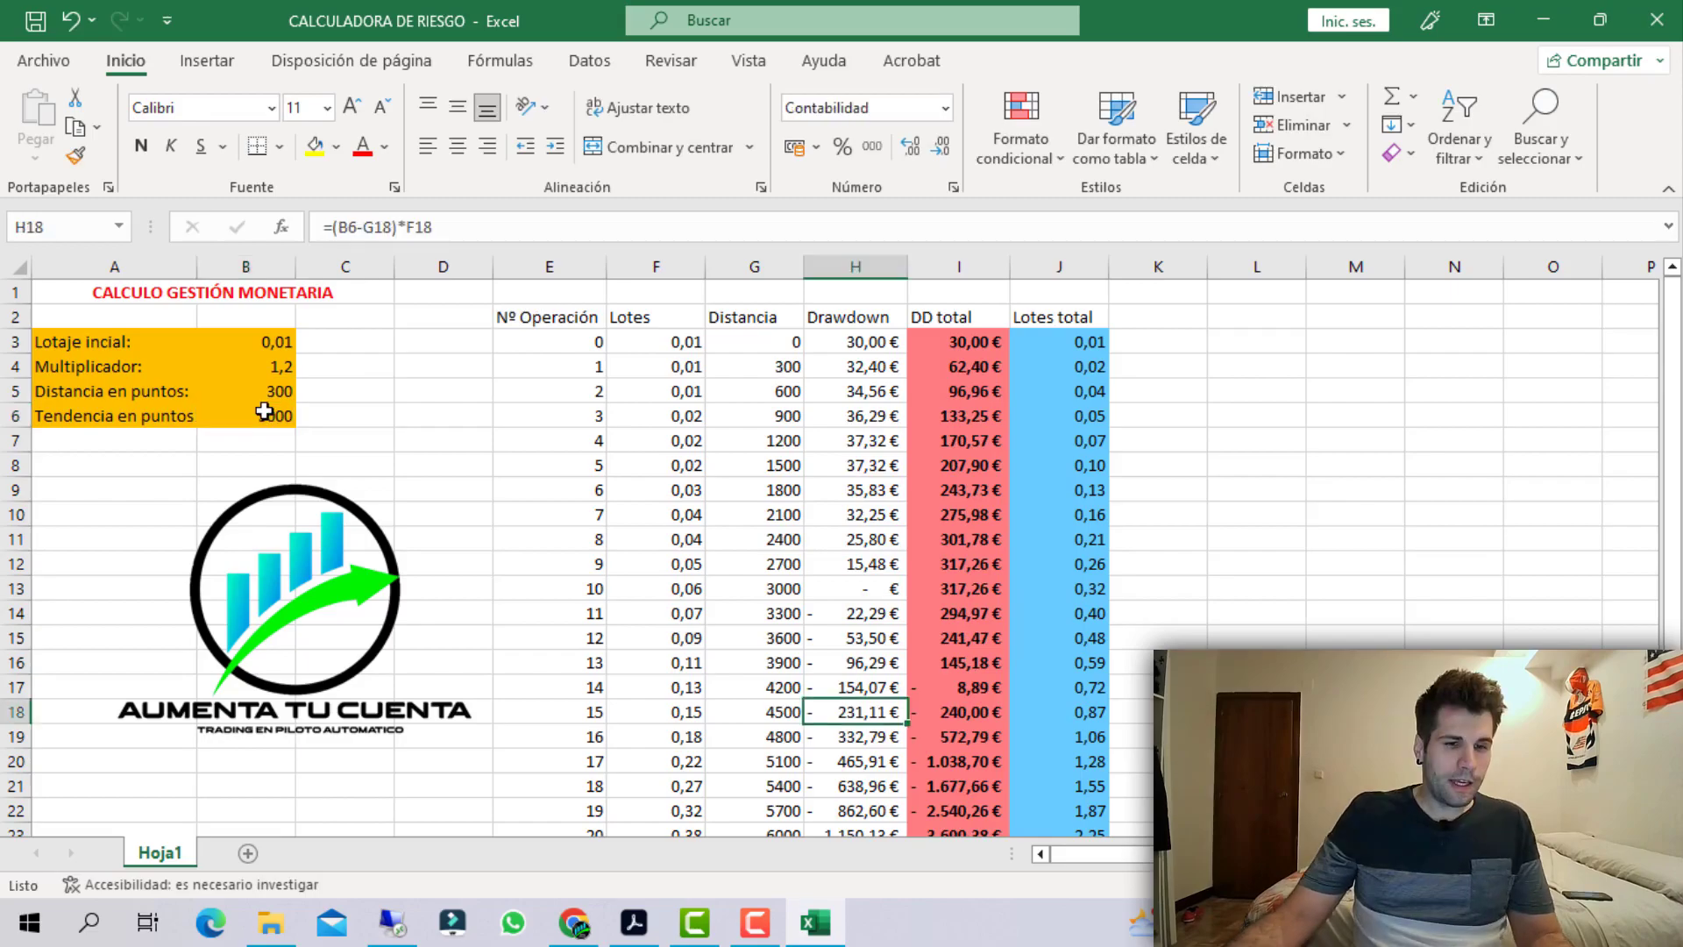
Set the Tendencia en puntos to 4000.
left_click(265, 414)
type("4")
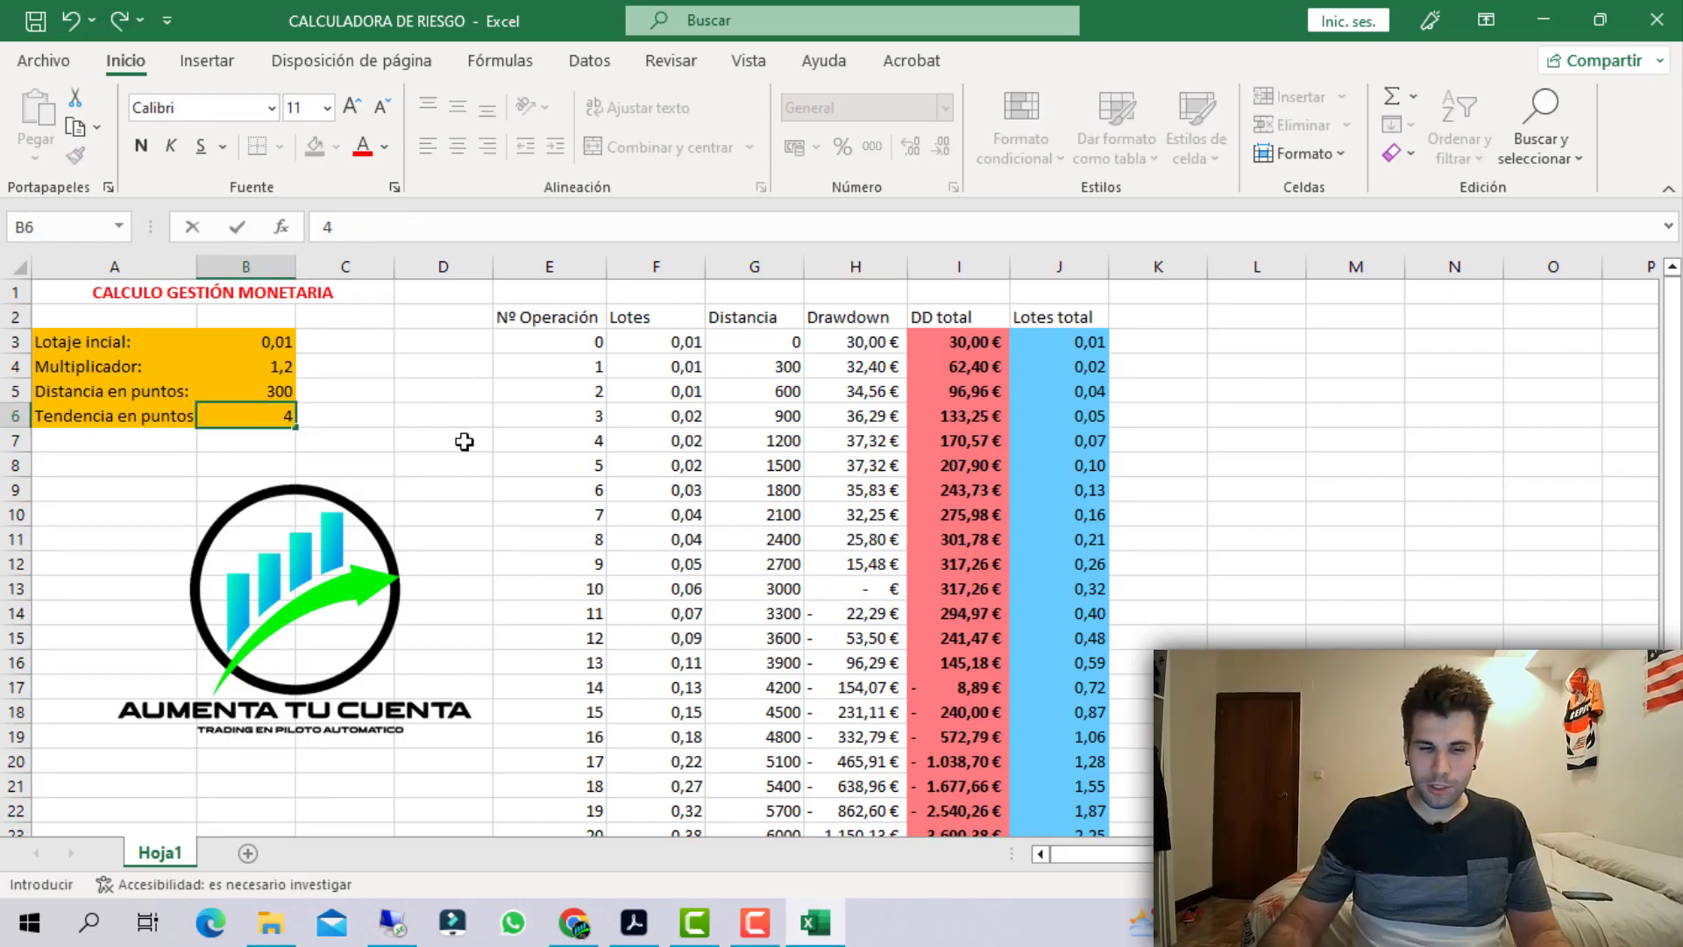
key("Return")
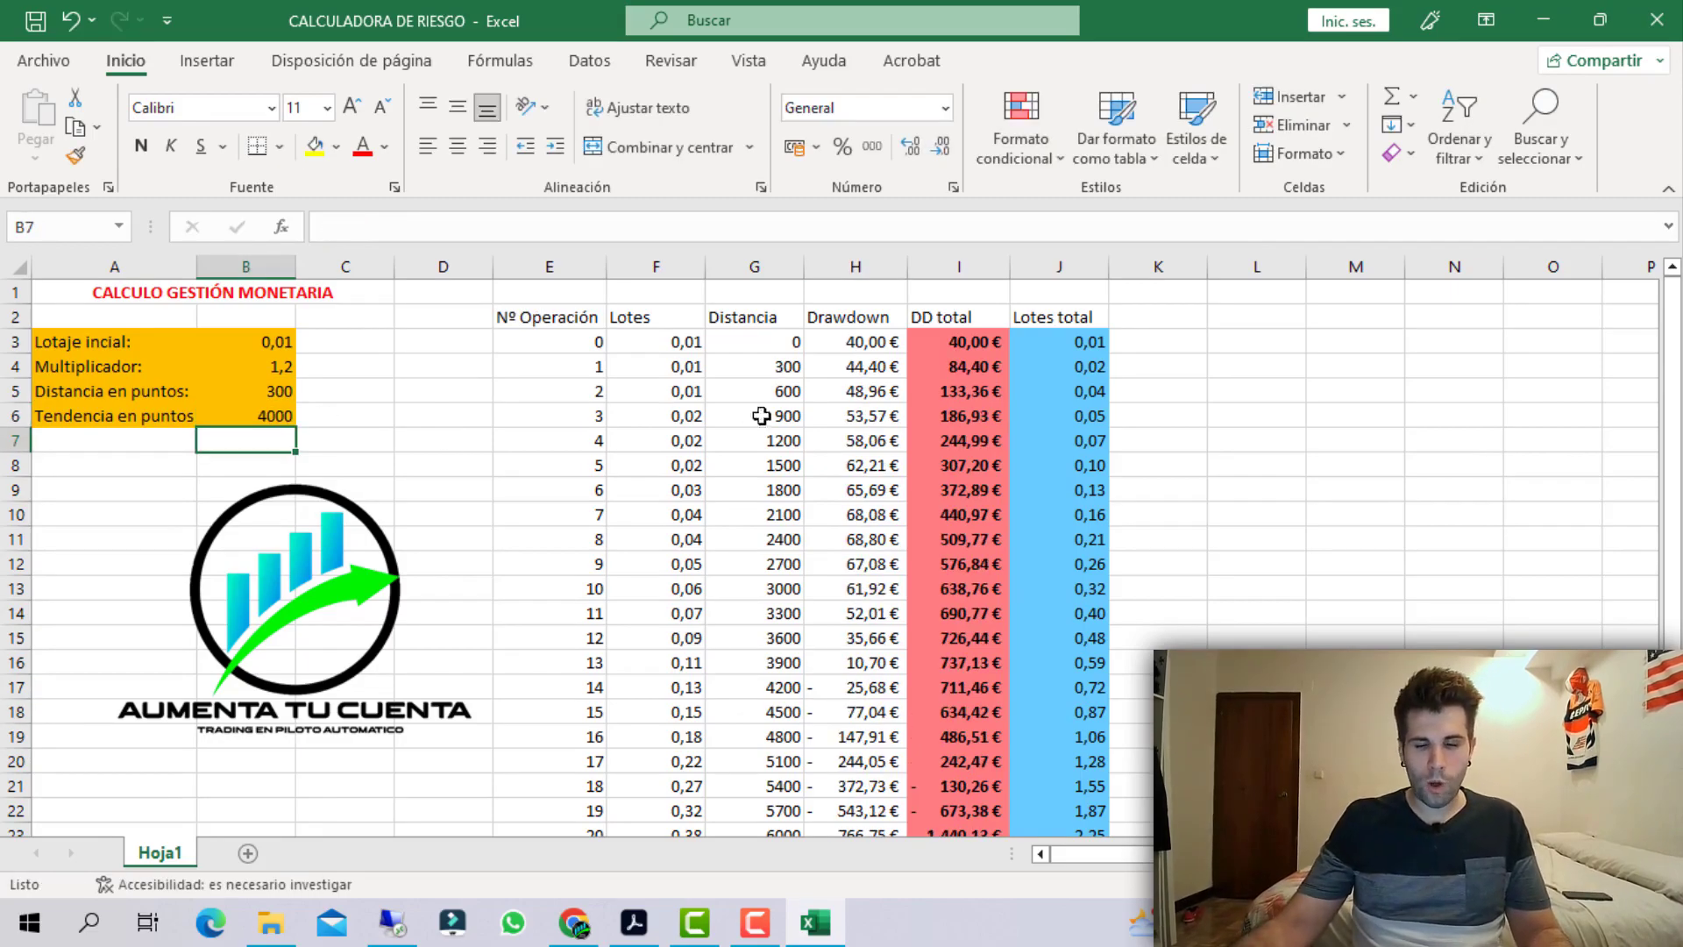
Review the table down to operation 20, the Lotaje incial, Multiplicador and Distancia en puntos inputs, and operation 14's DD total.
scroll(761, 415, "down", 2)
scroll(931, 426, "up", 2)
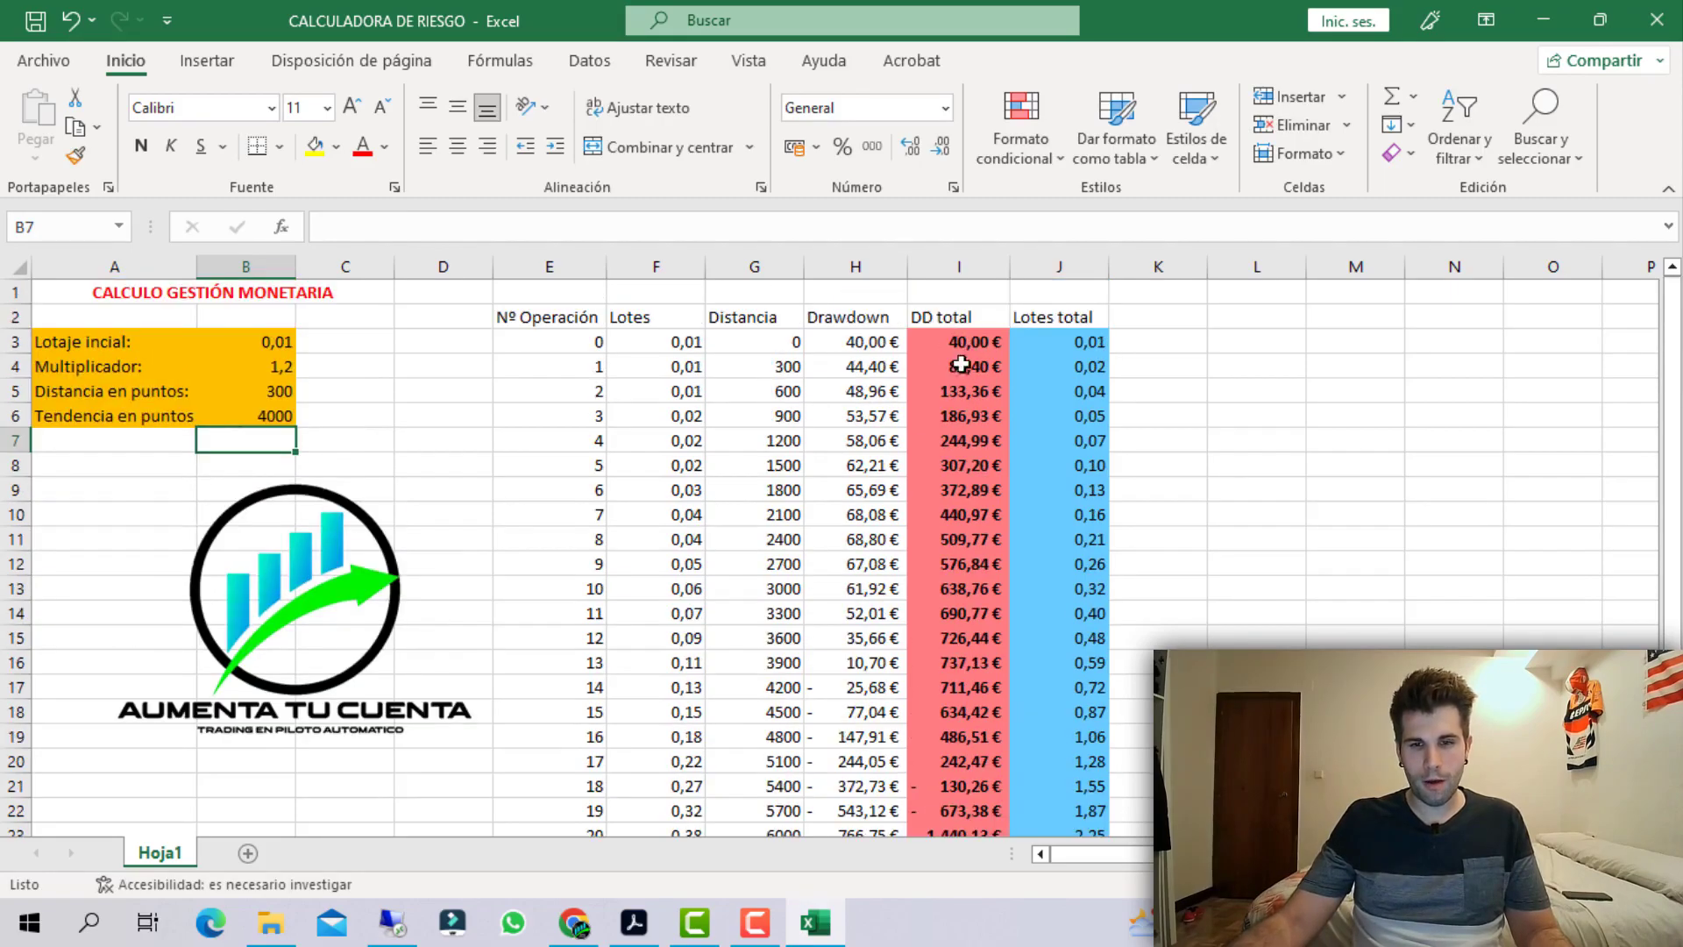
scroll(969, 772, "down", 1)
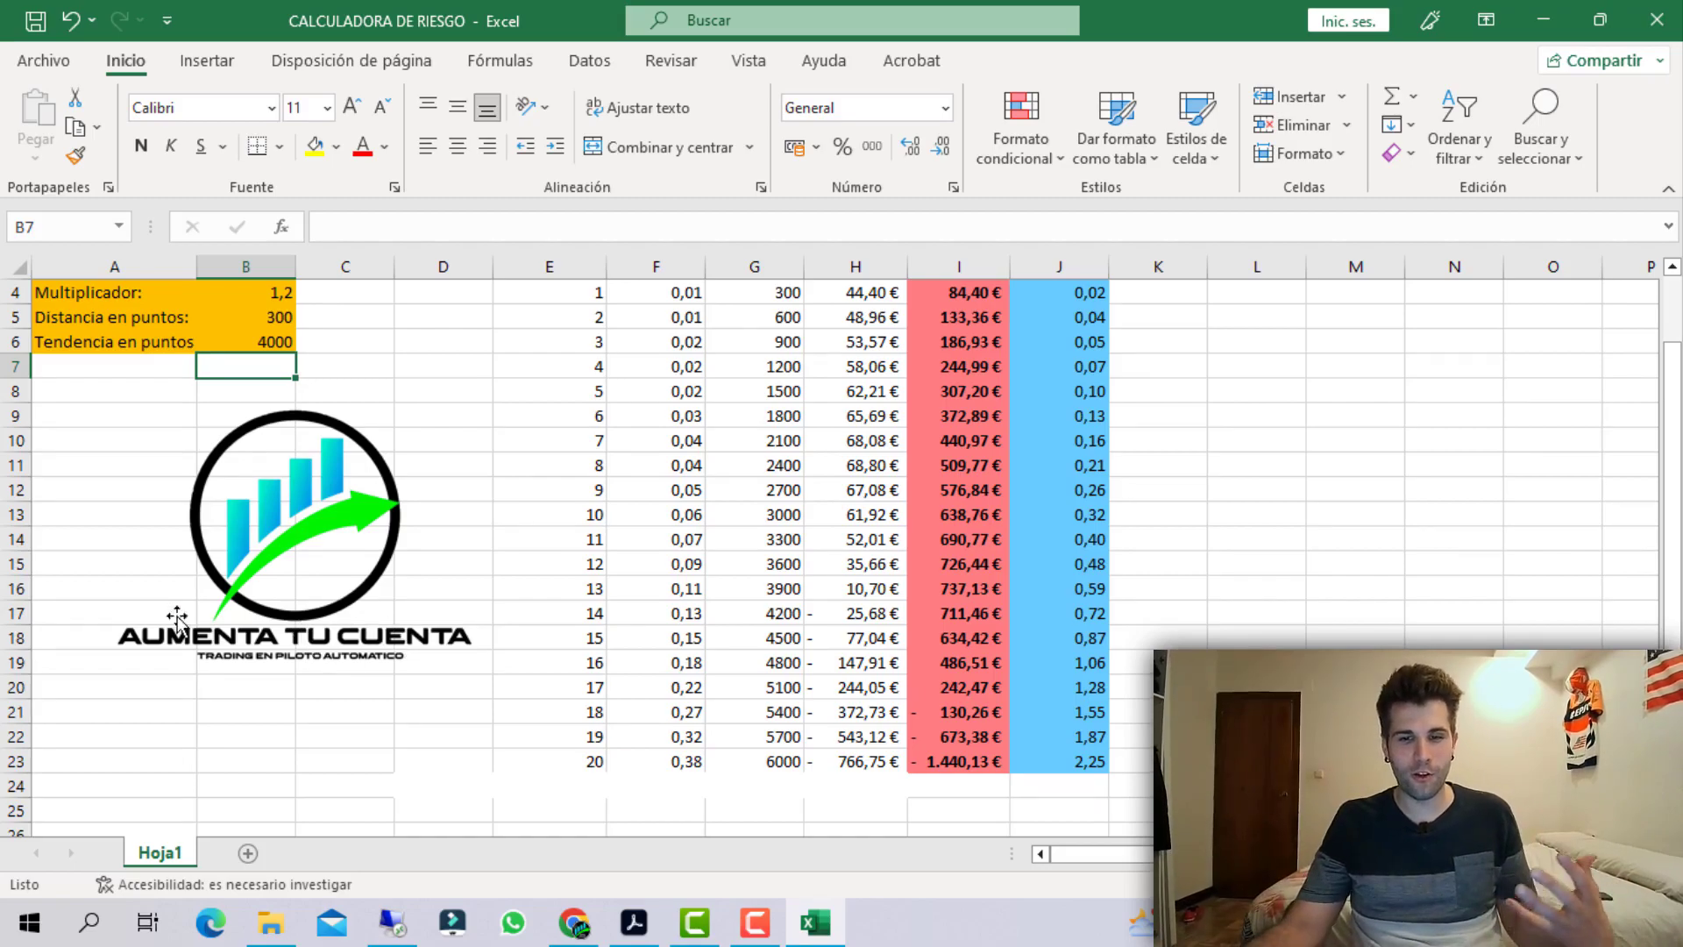
scroll(177, 617, "up", 1)
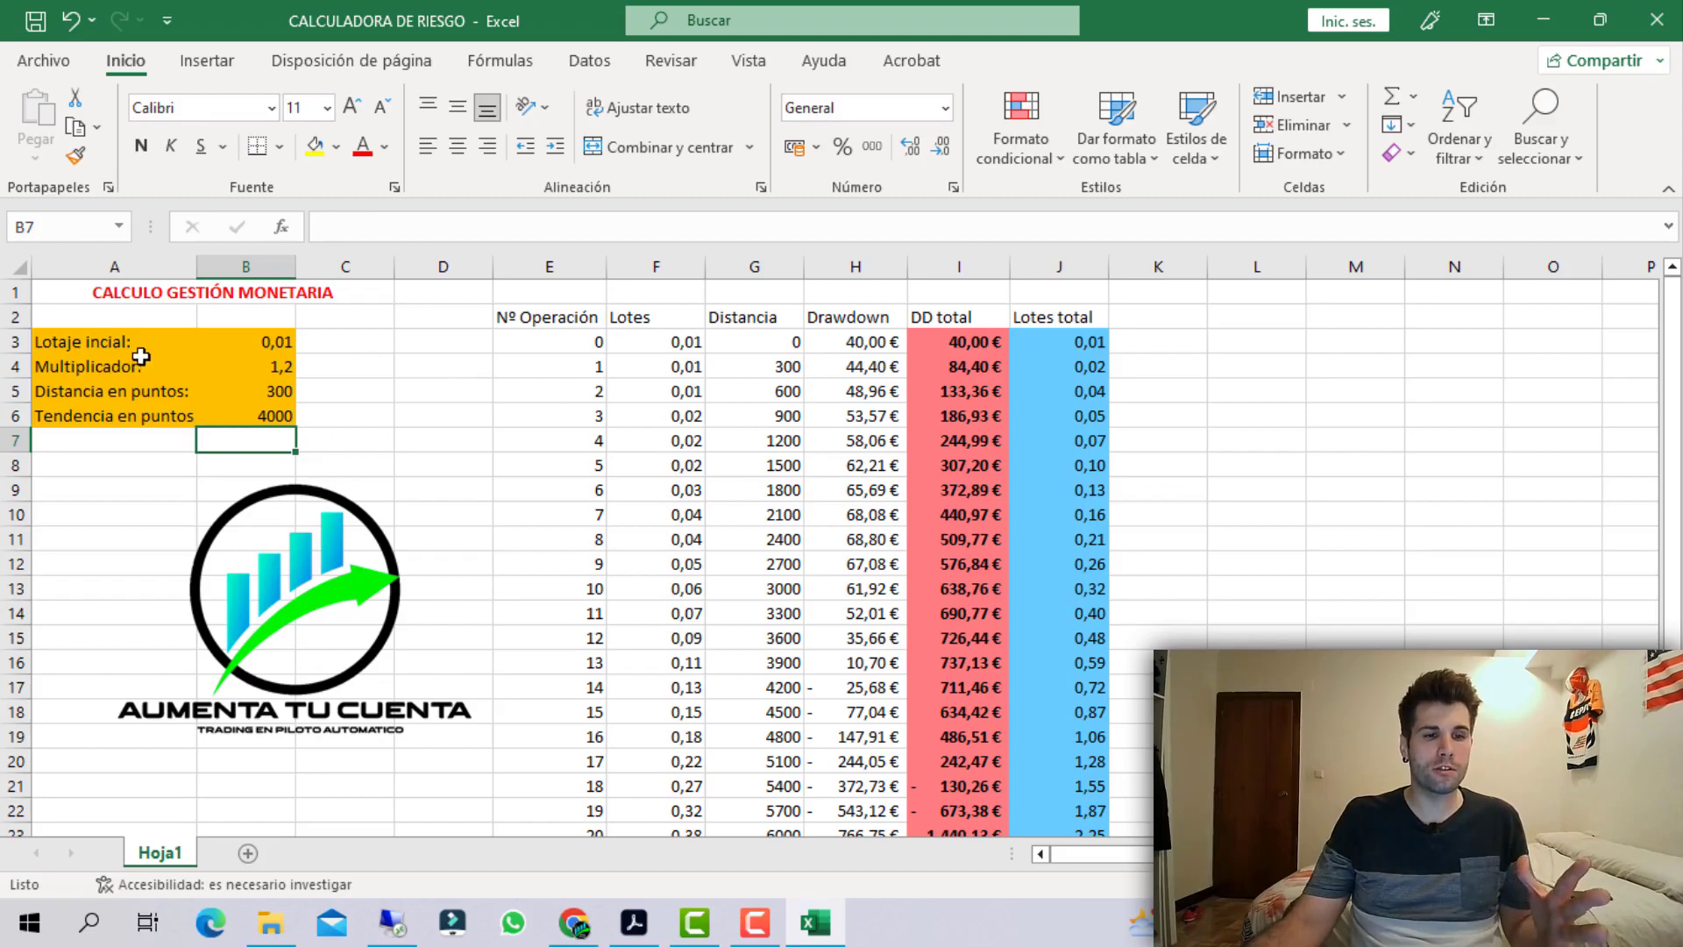
left_click(206, 341)
left_click(228, 367)
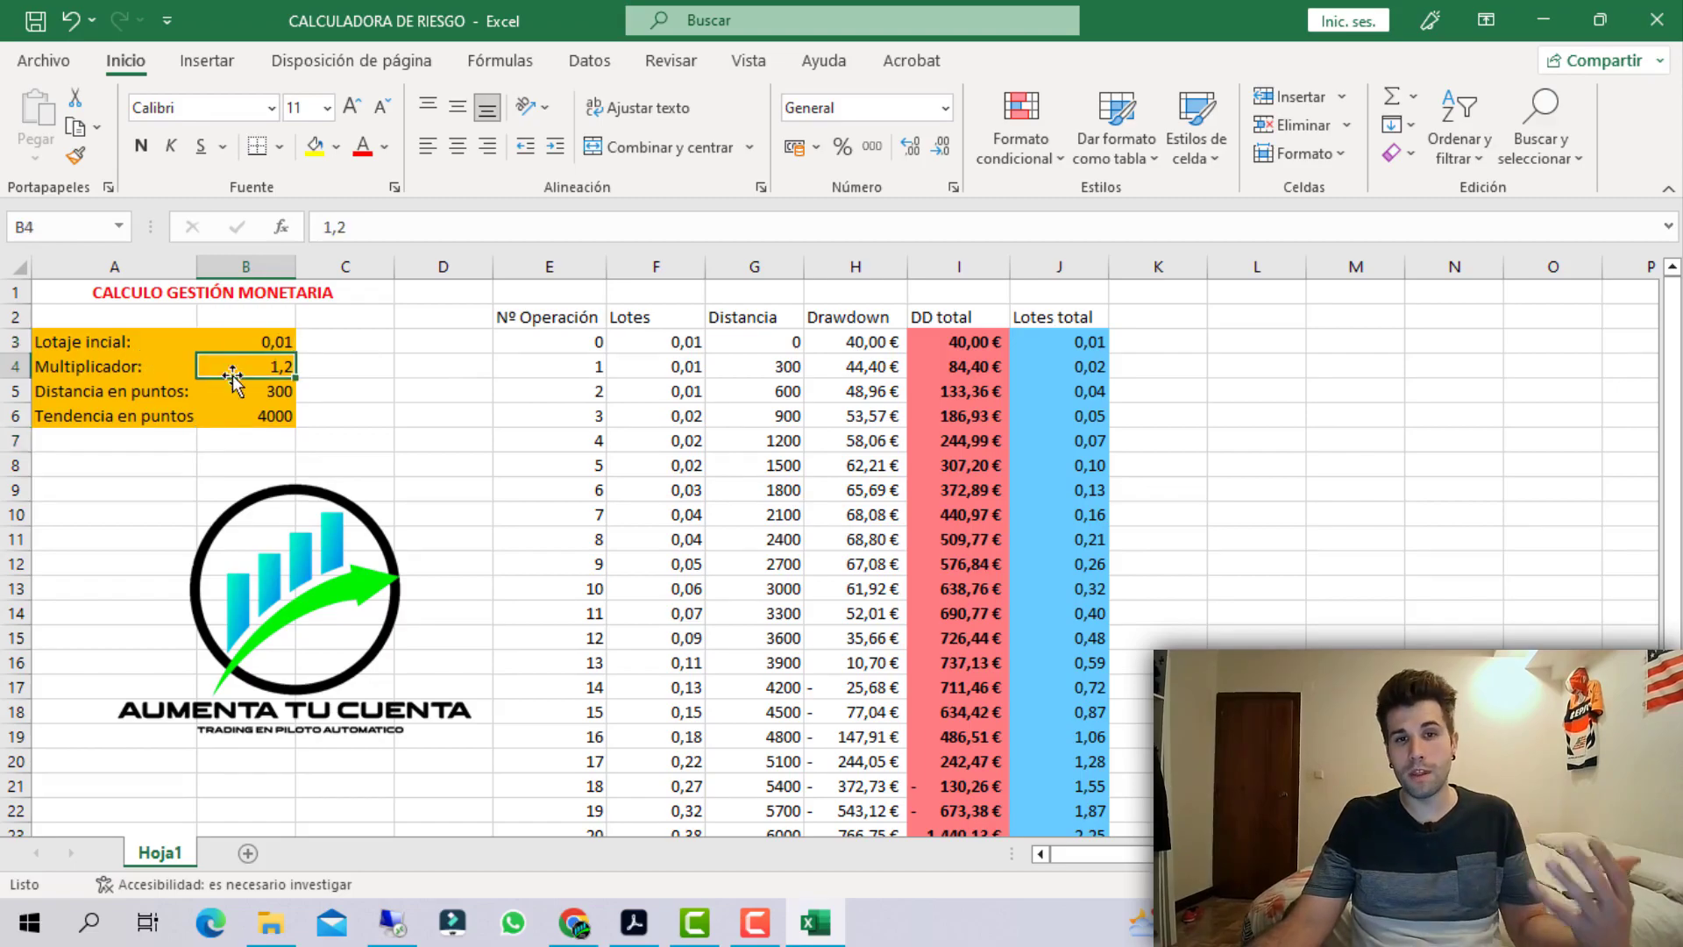
left_click(231, 391)
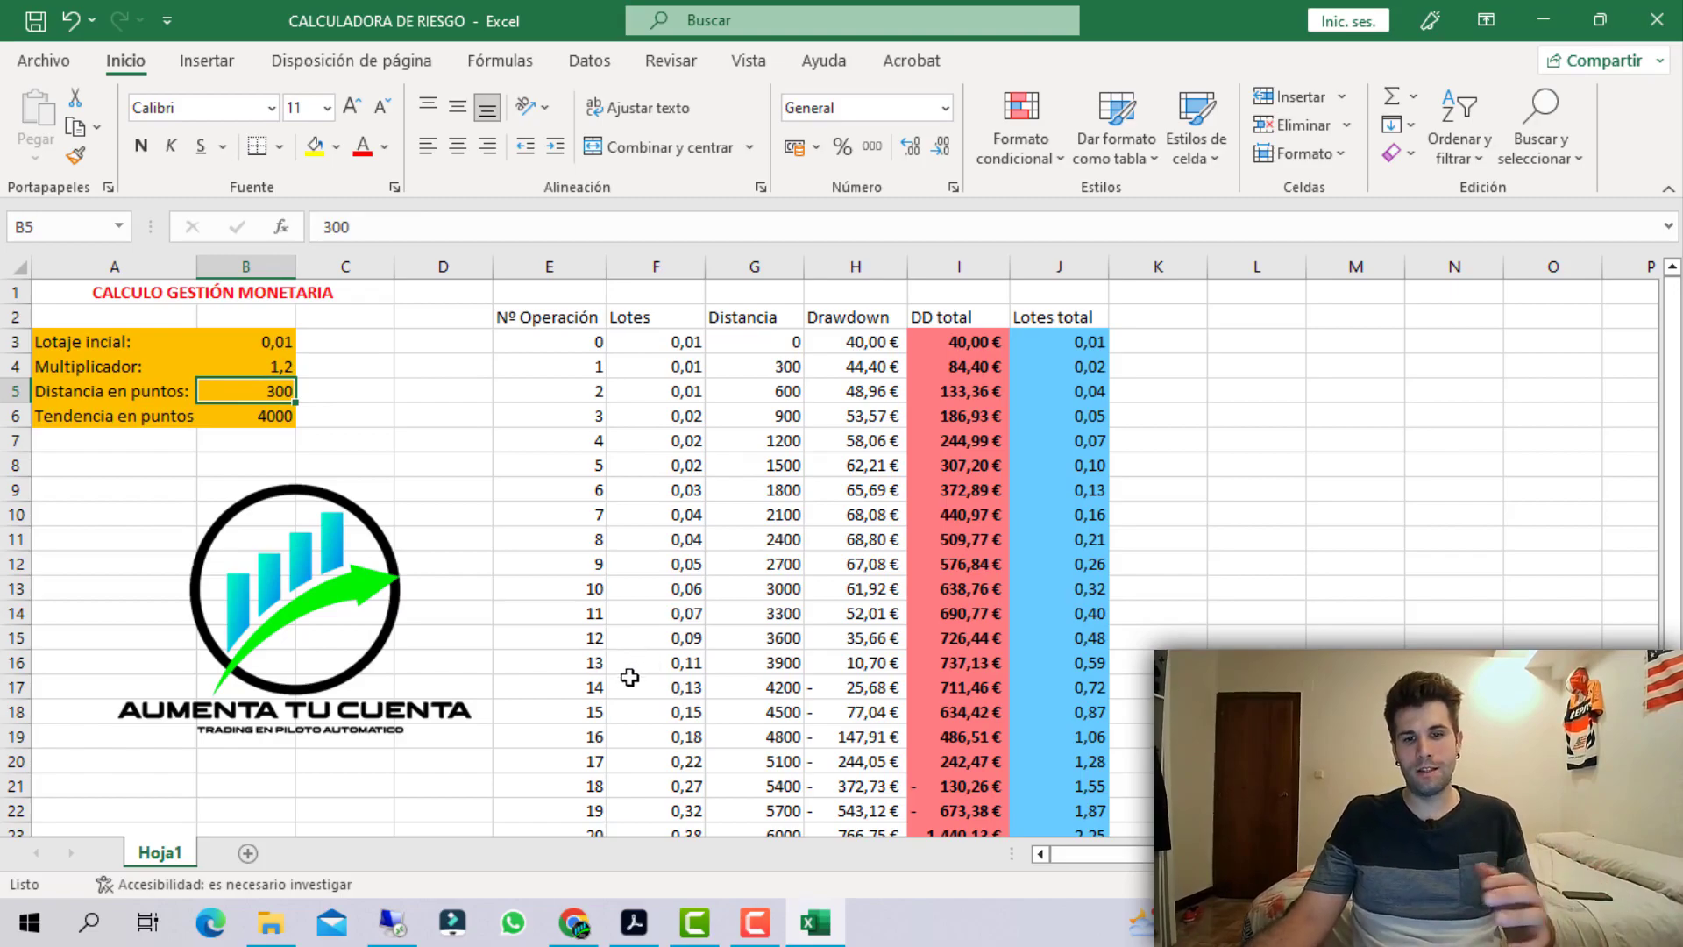
left_click(962, 694)
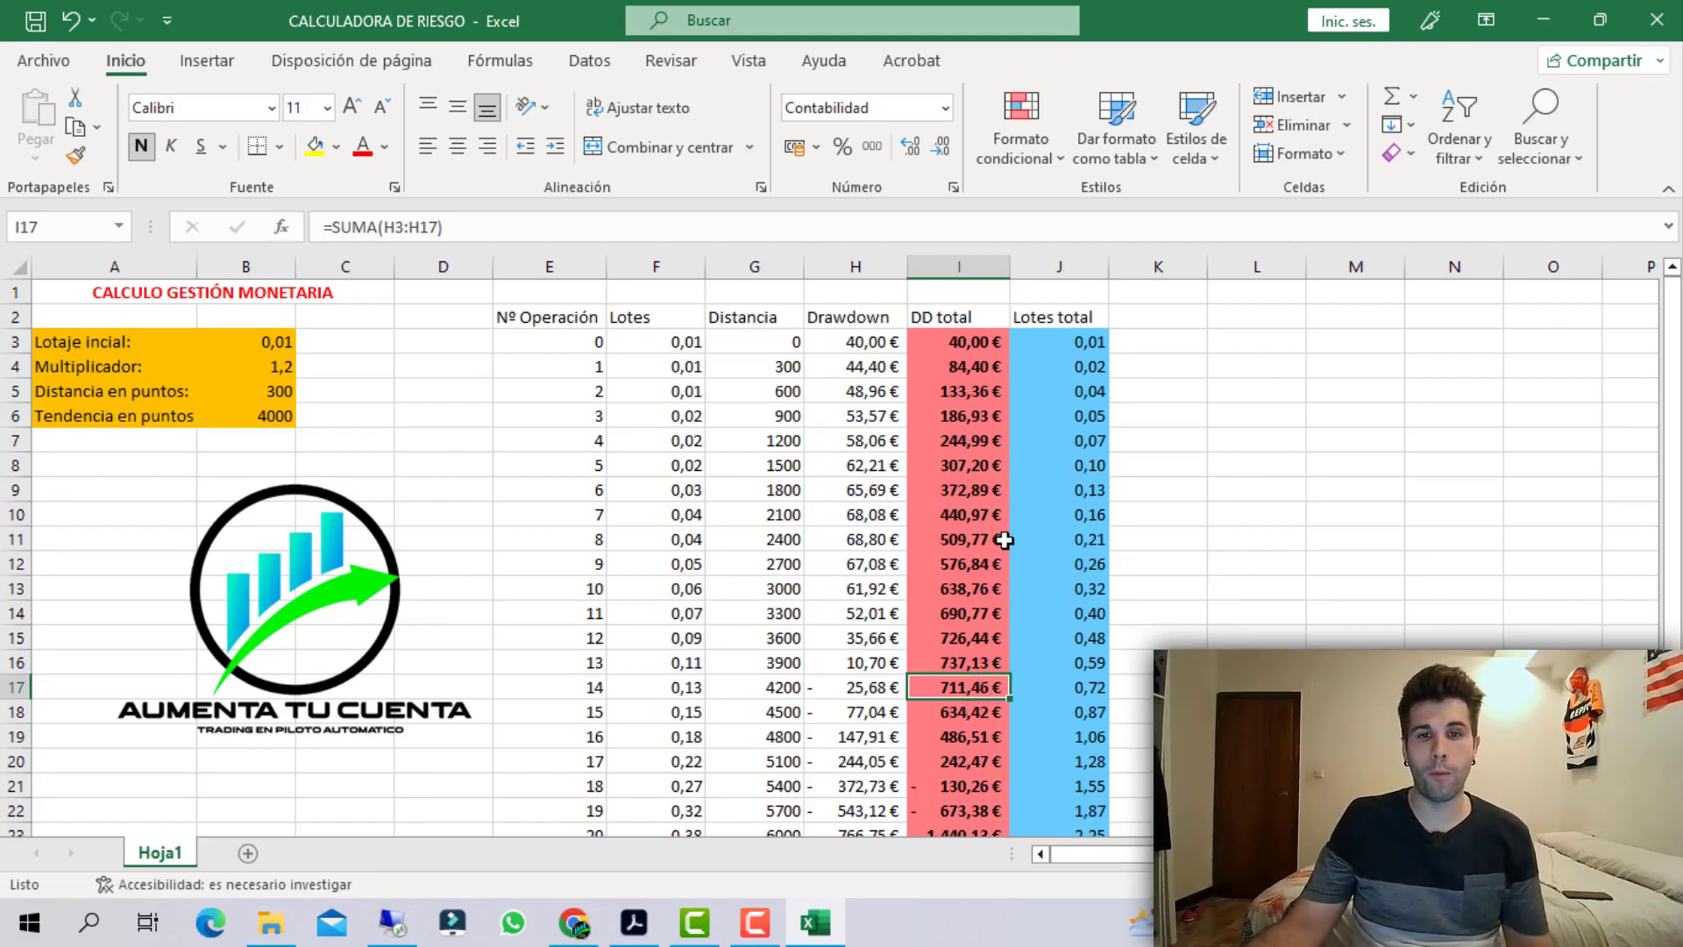
Set the Multiplicador to 1,3.
left_click(284, 344)
left_click(276, 370)
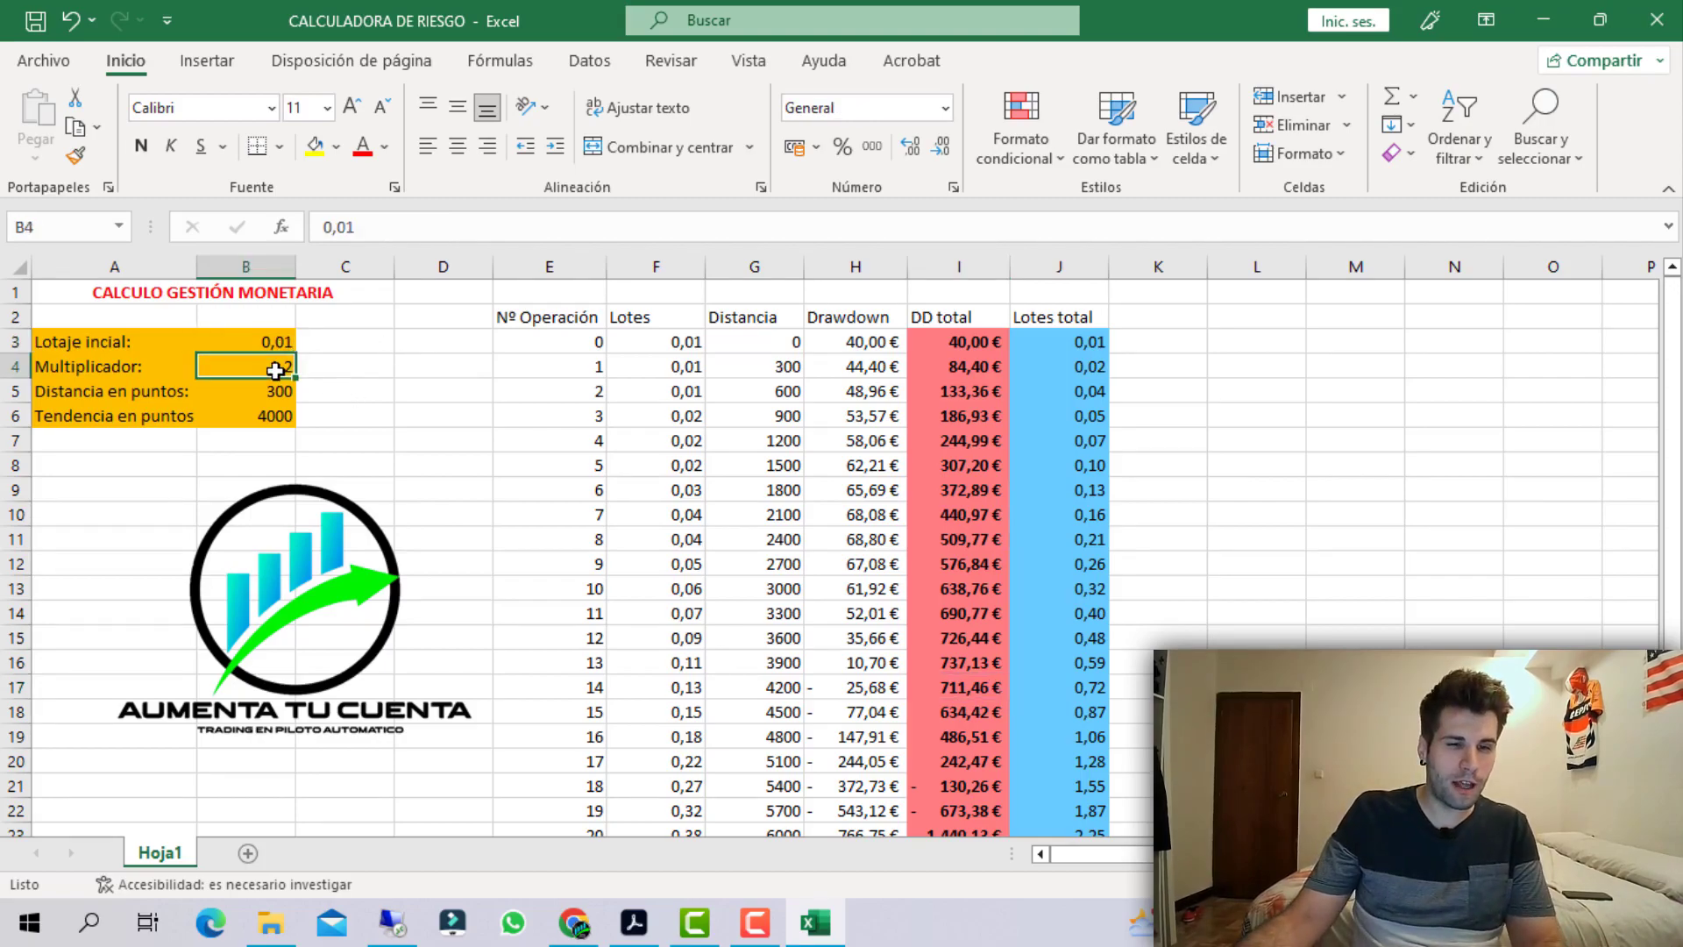
double_click(275, 370)
left_click_drag(275, 370, 377, 366)
type("1,3")
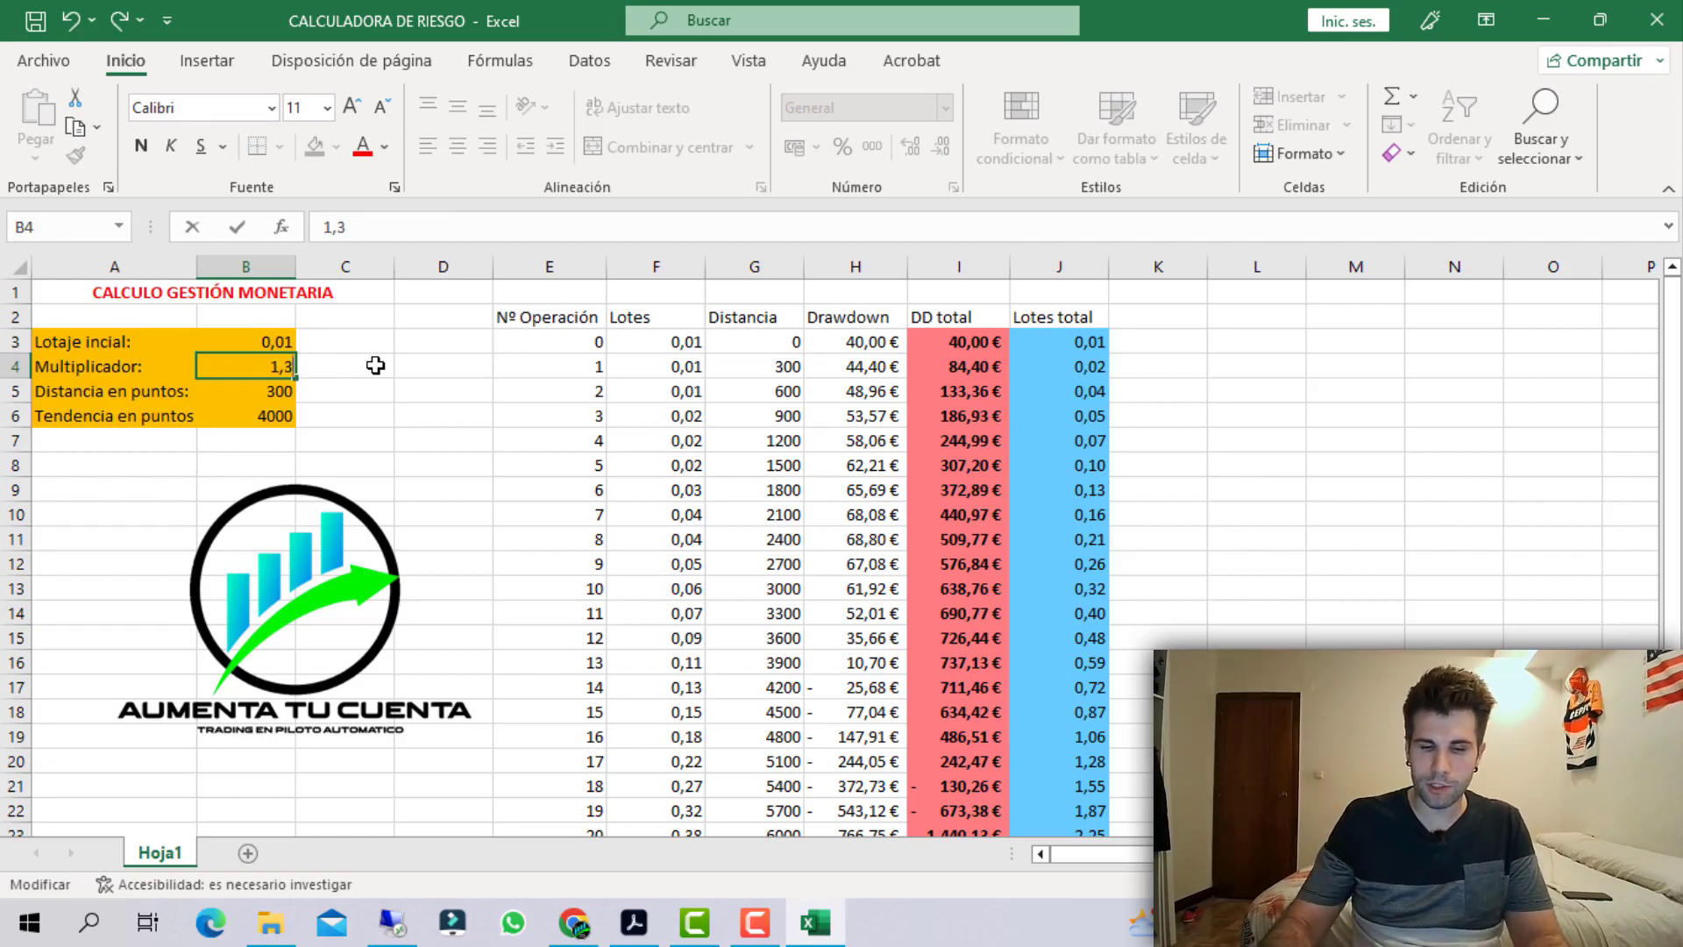
key("Return")
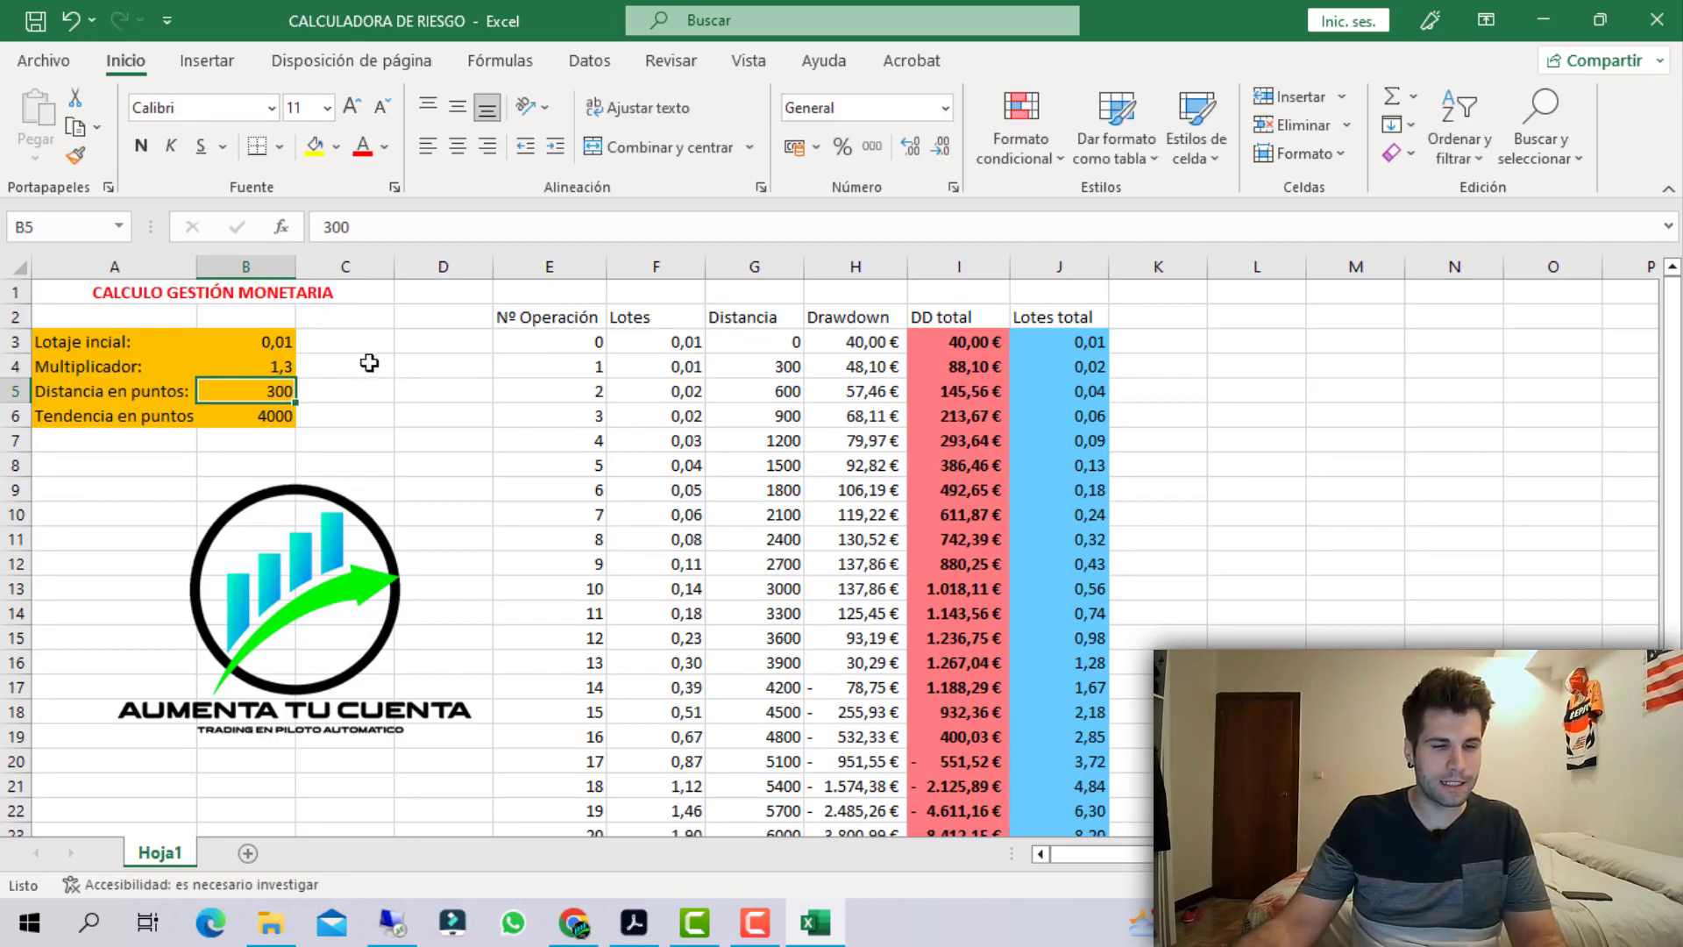
Set the Distancia en puntos to 150.
double_click(269, 389)
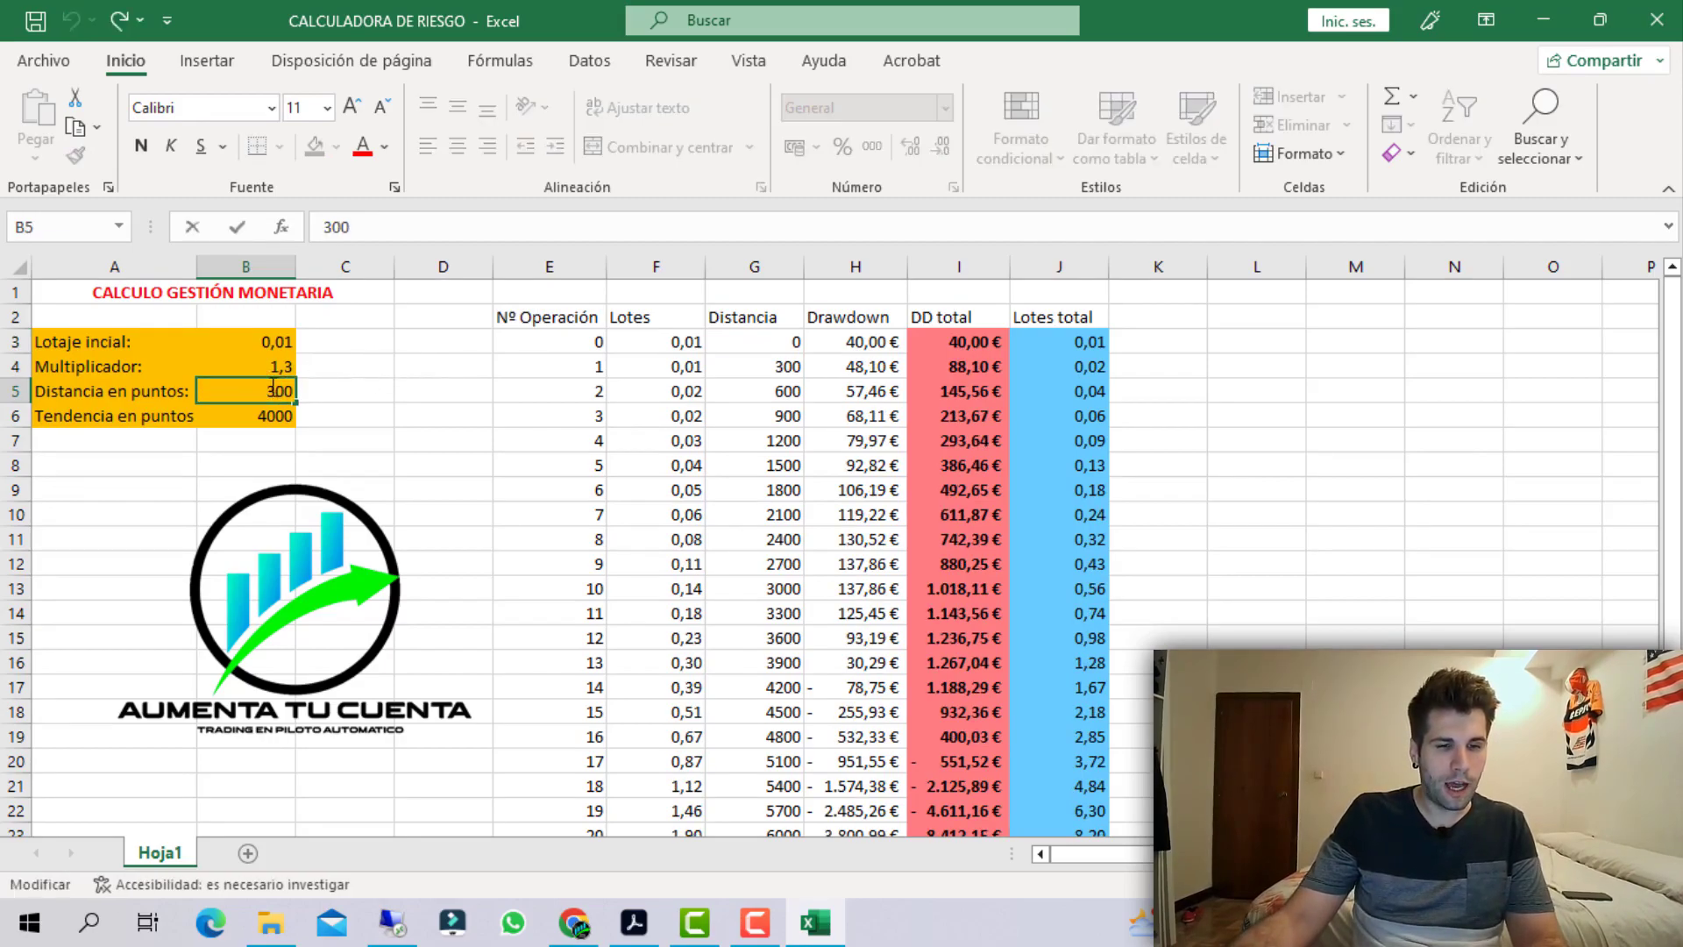
left_click_drag(372, 382, 421, 372)
type("150")
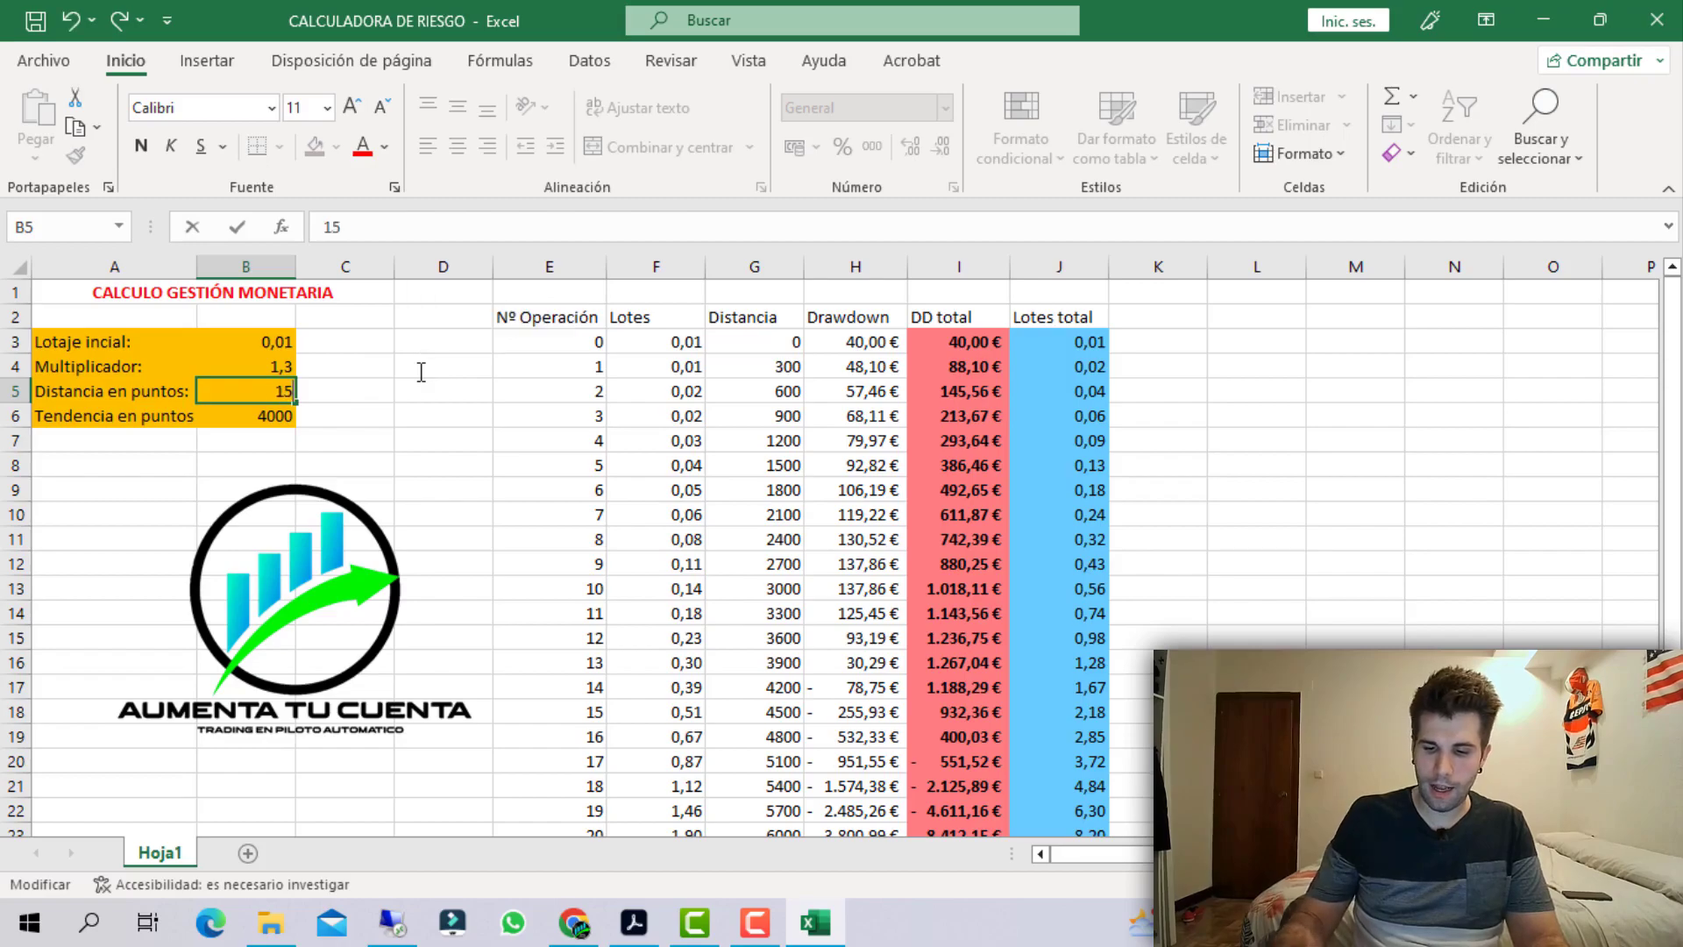
key("Return")
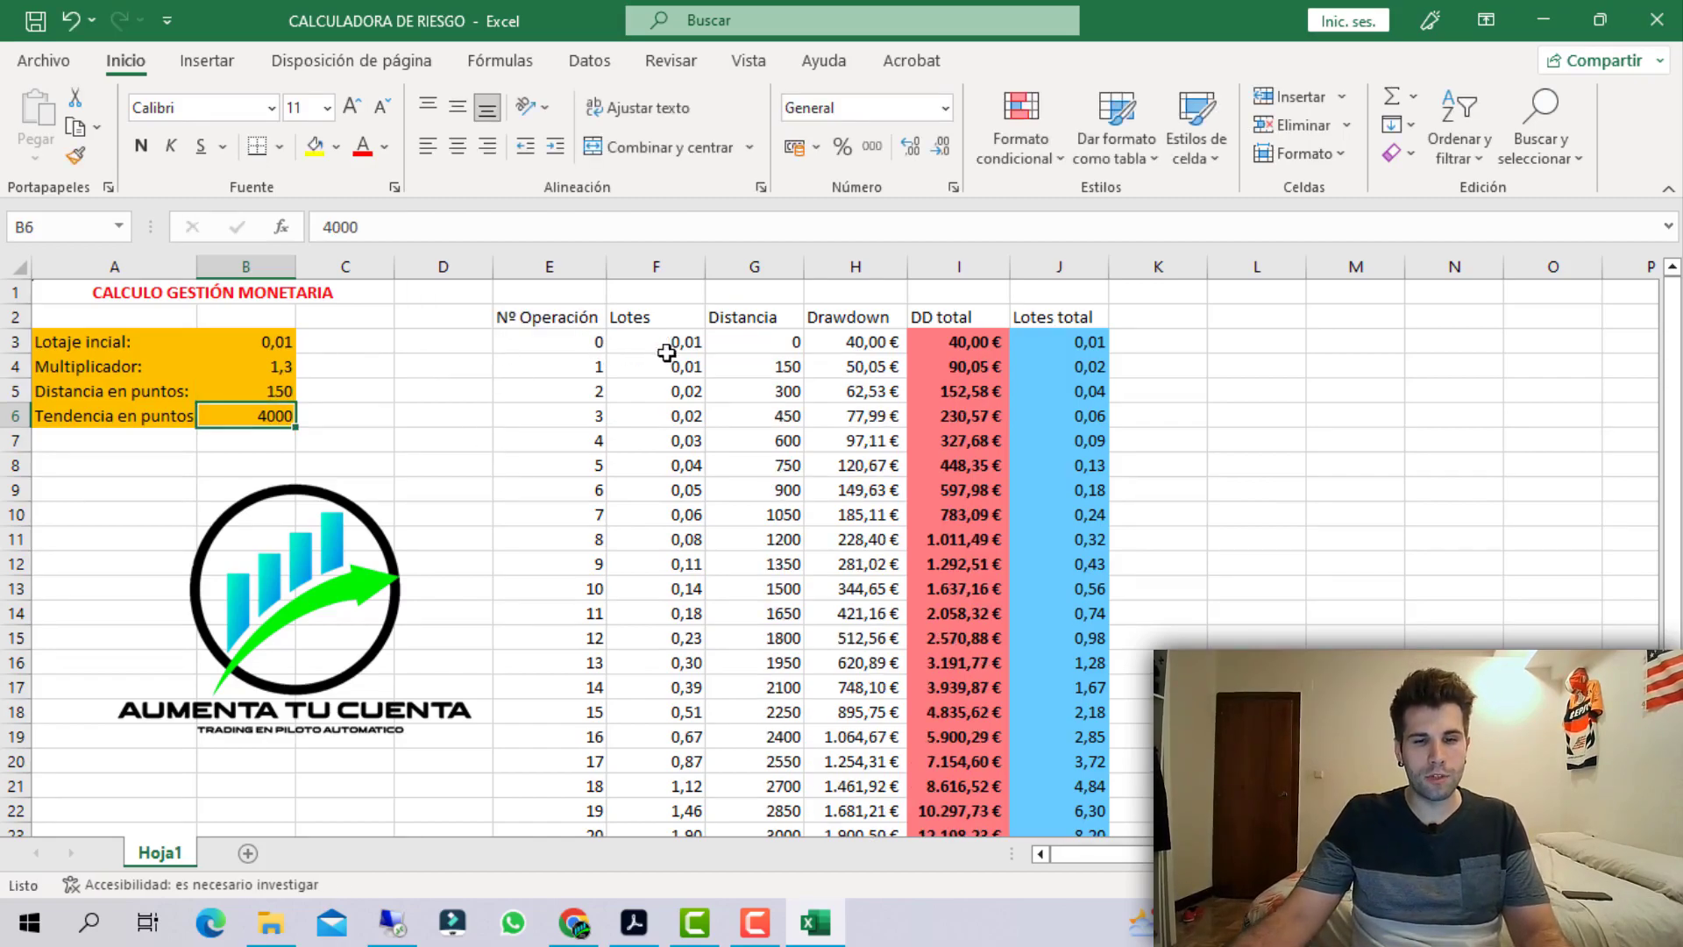
Inspect operation 6's Distancia cell and the Drawdown cells from operation 0 down to operation 6.
left_click(793, 493)
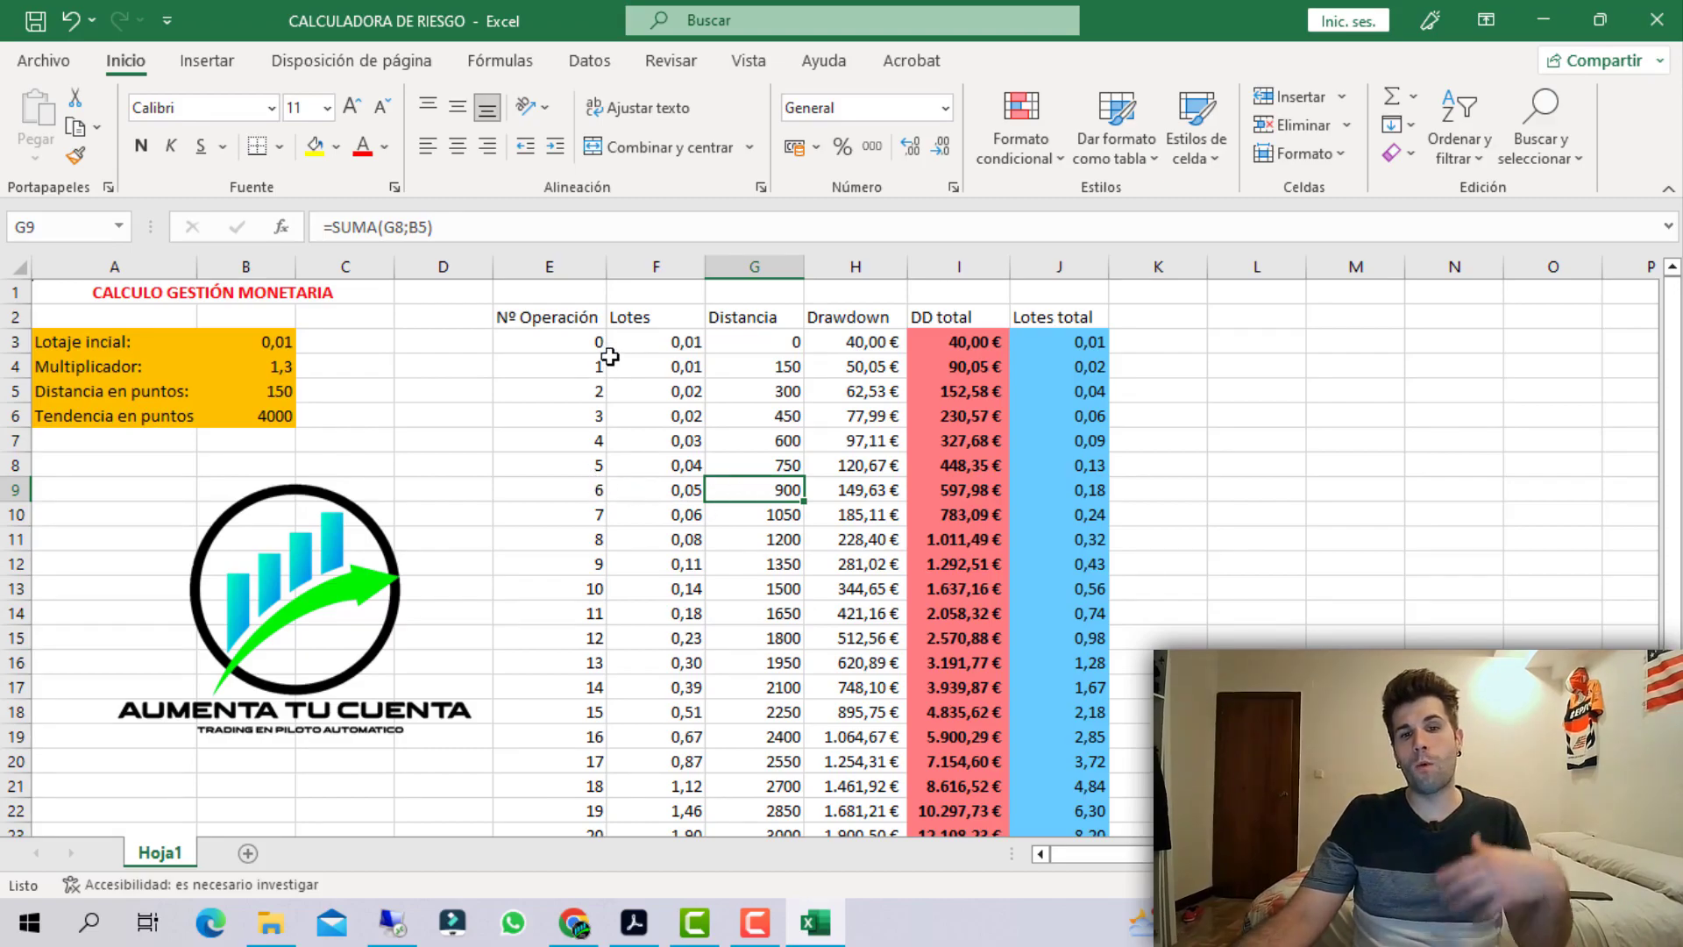
left_click(876, 349)
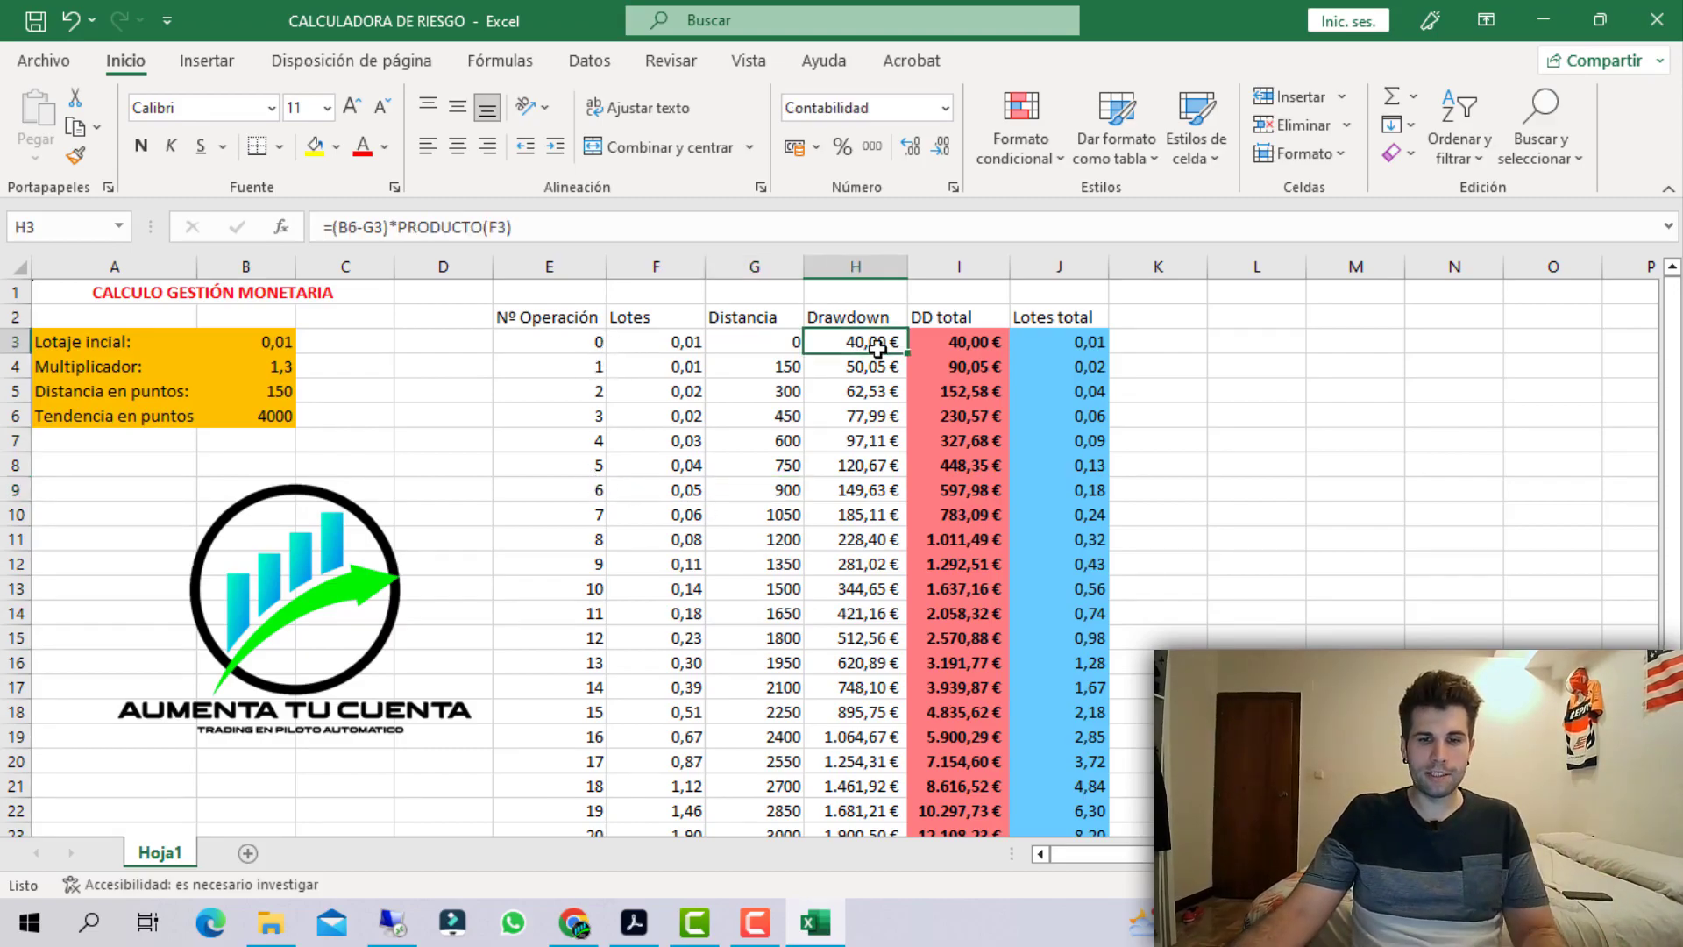
left_click(877, 364)
left_click(882, 392)
left_click(870, 418)
left_click(872, 465)
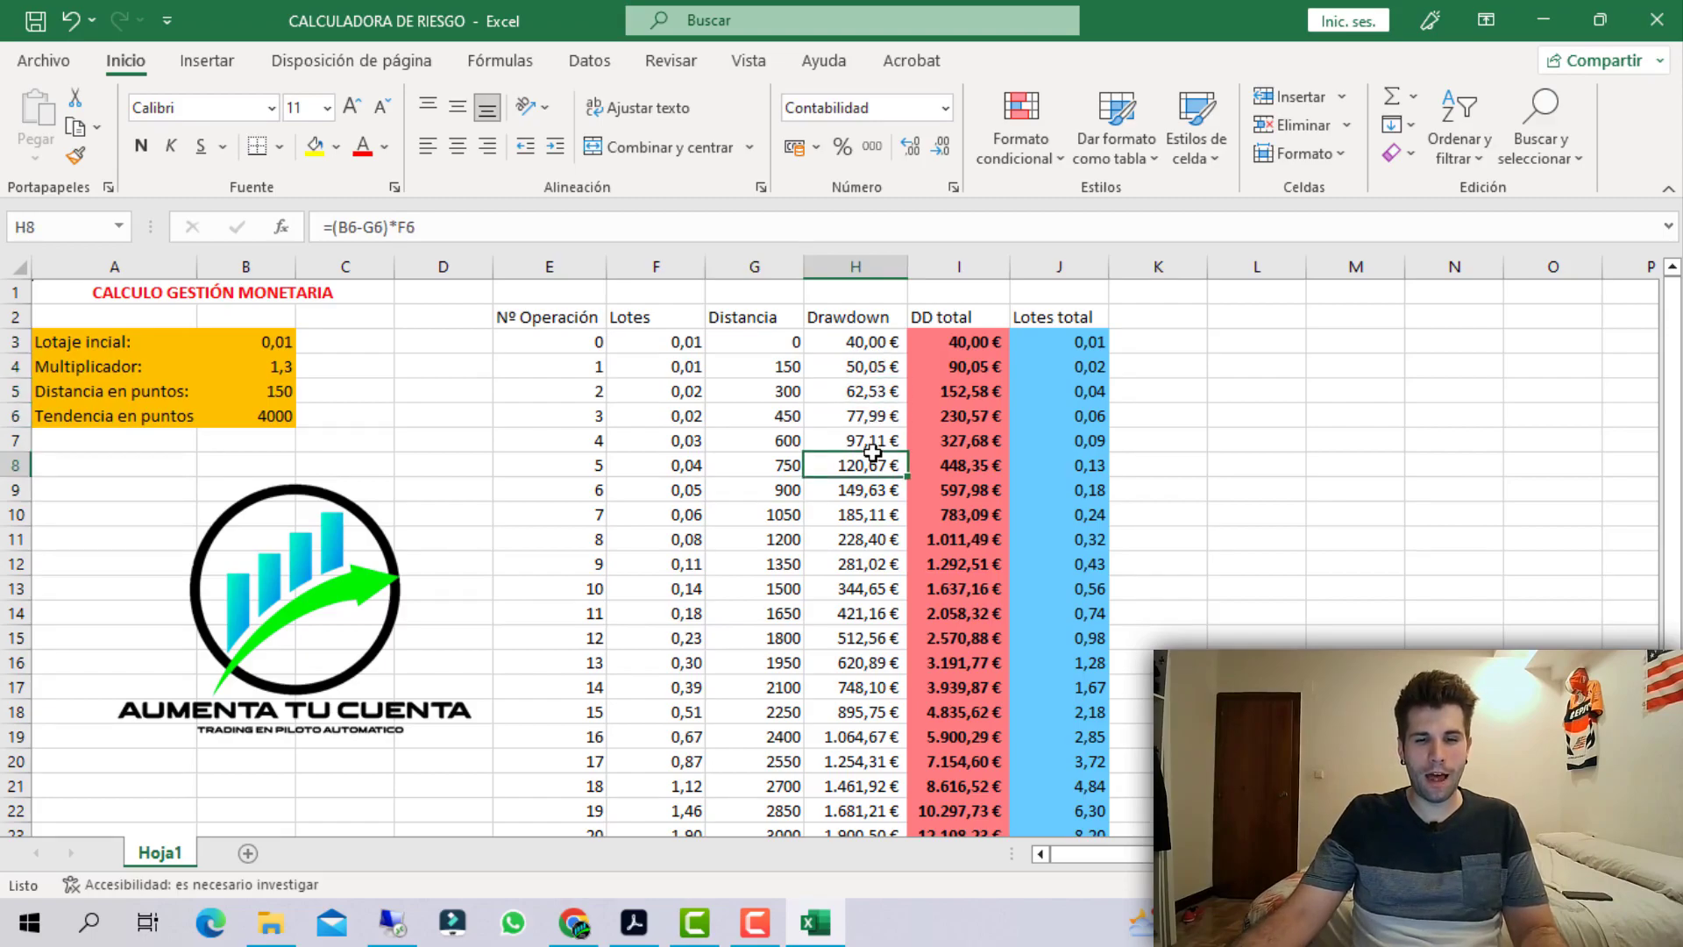
left_click(872, 489)
Review the accumulated DD total from operation 0 down to operation 10.
left_click(973, 342)
left_click(973, 368)
left_click(973, 391)
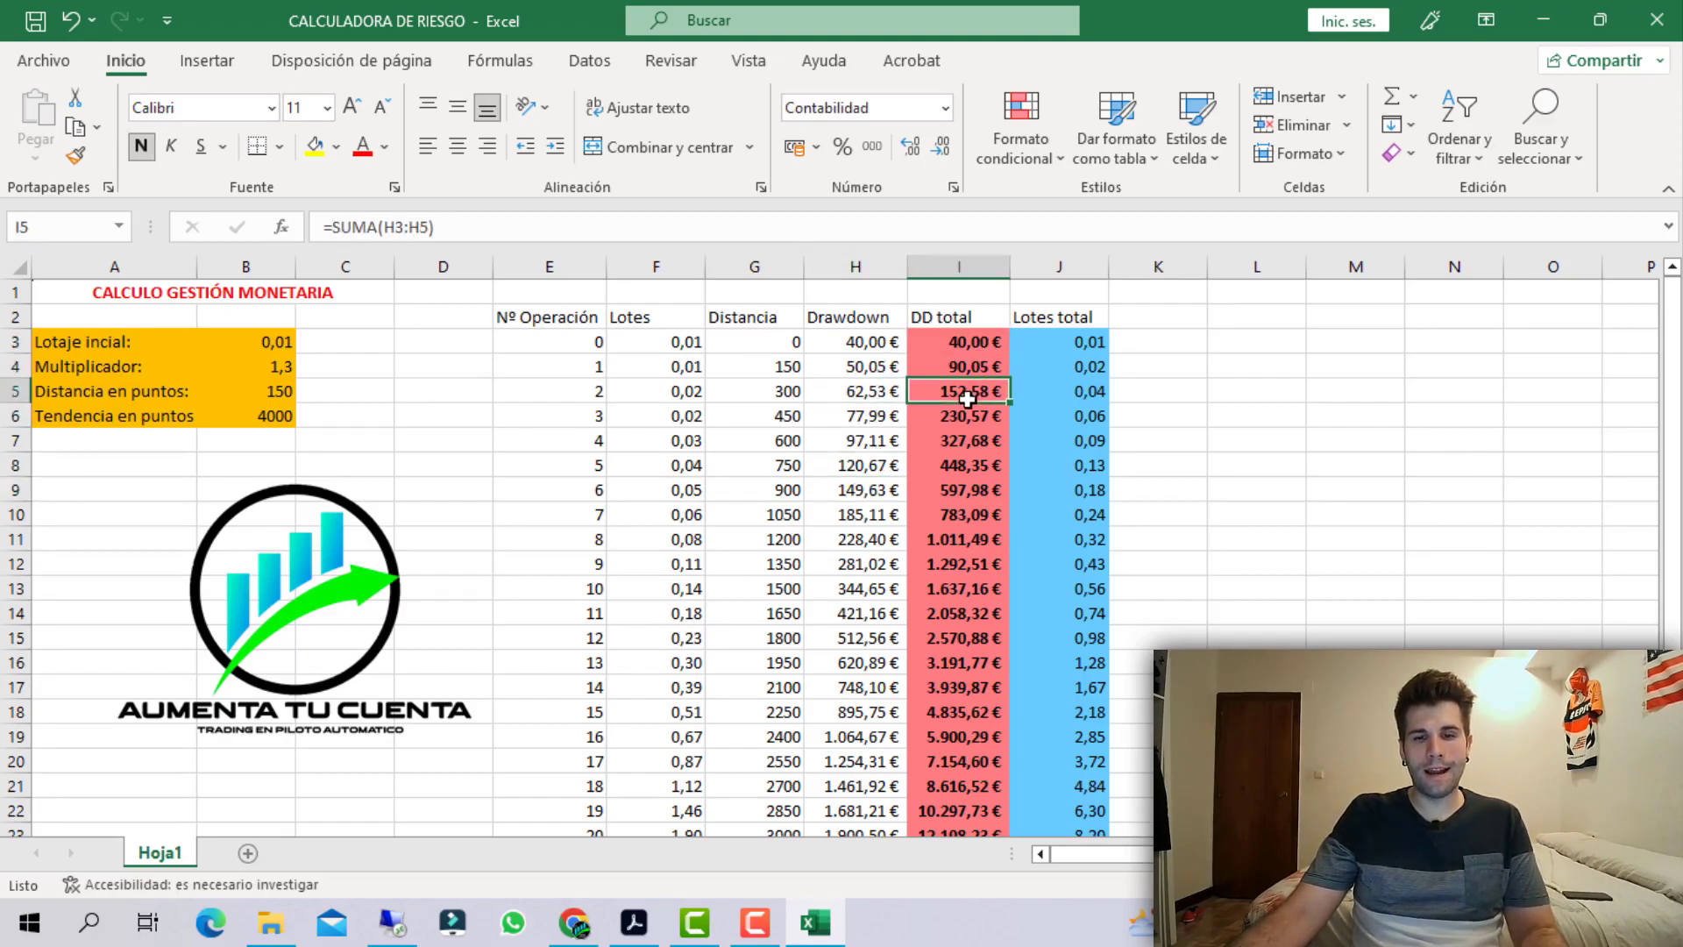
left_click(973, 415)
left_click(973, 465)
left_click(973, 515)
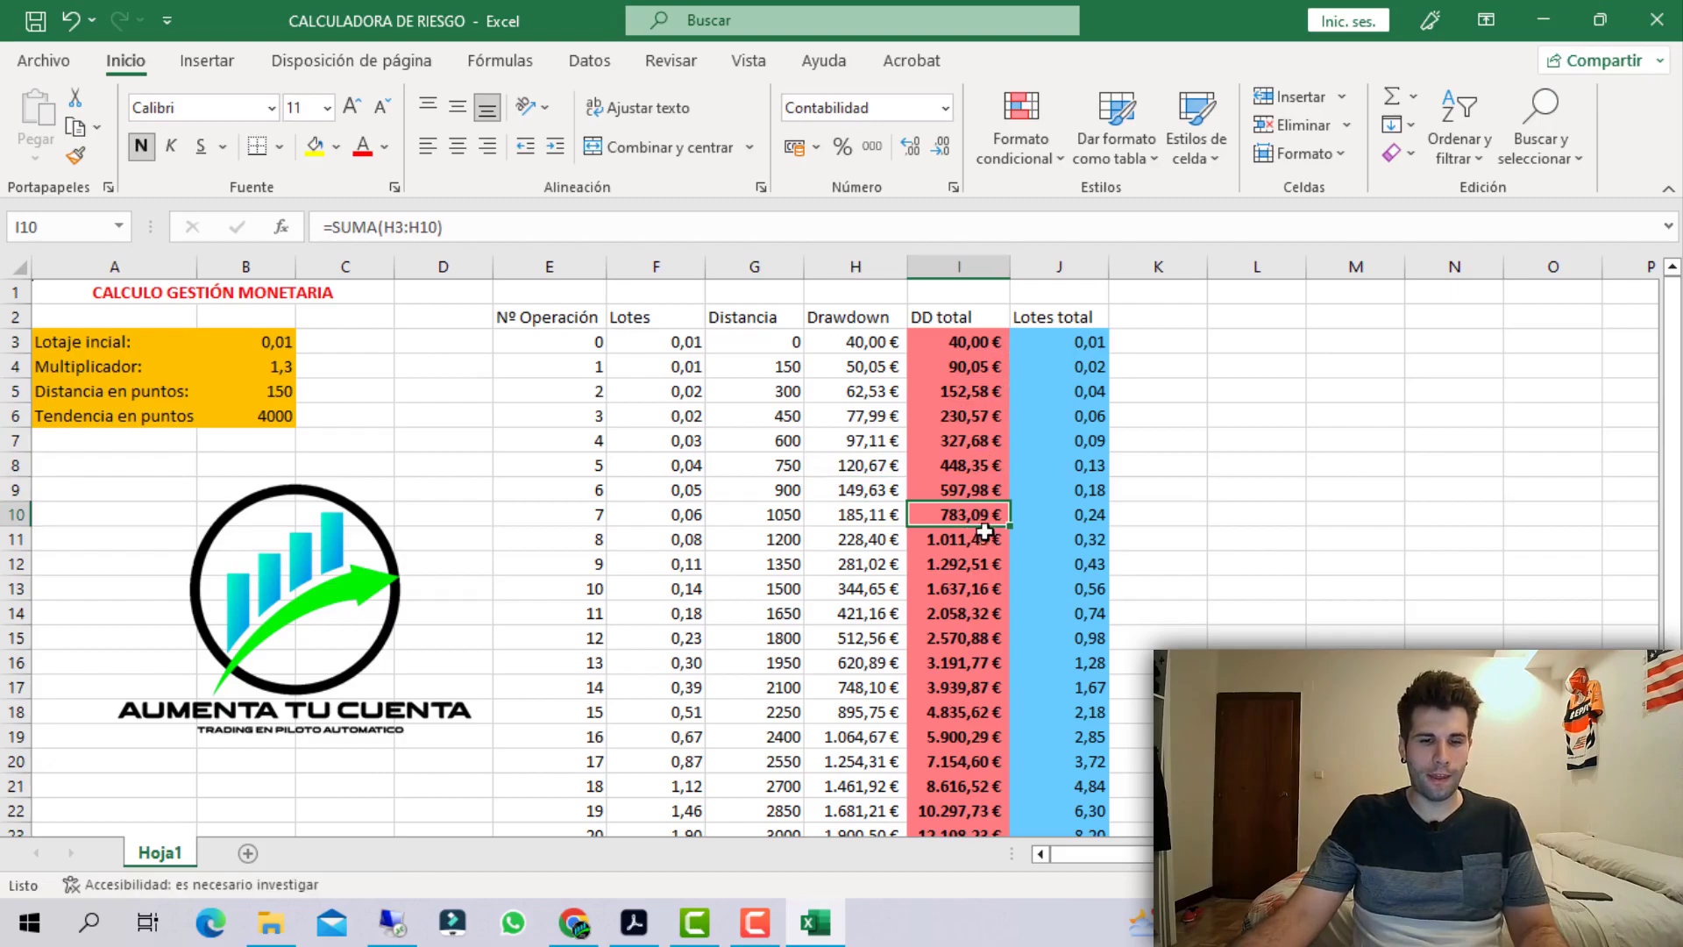
left_click(583, 592)
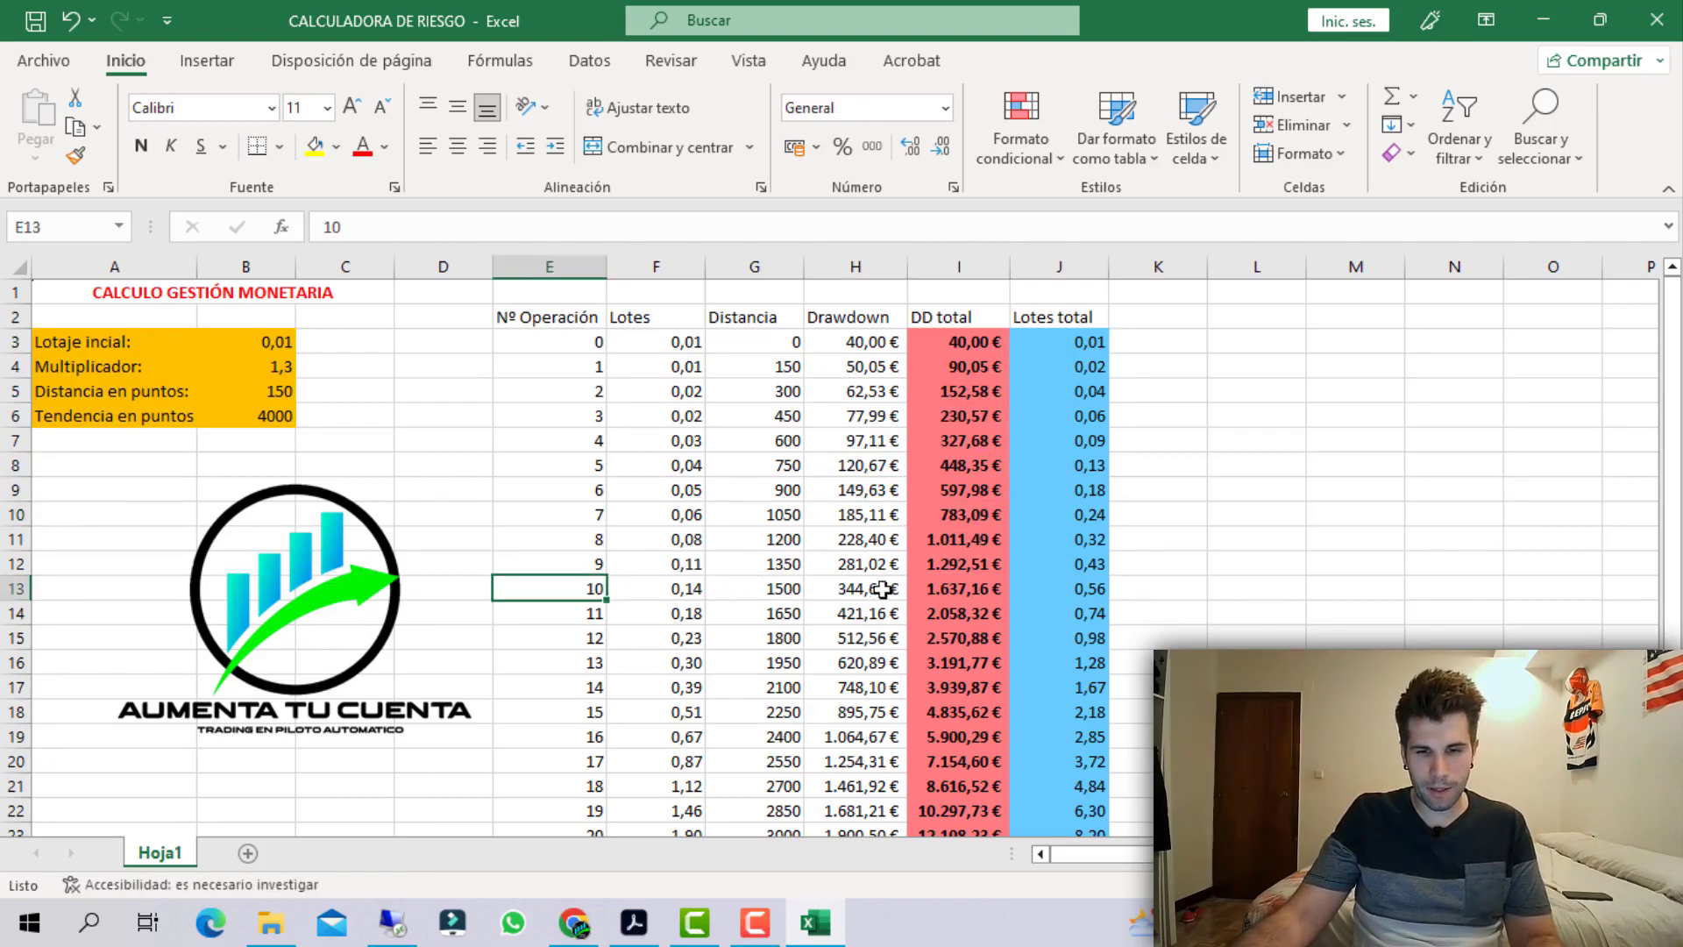
left_click(930, 592)
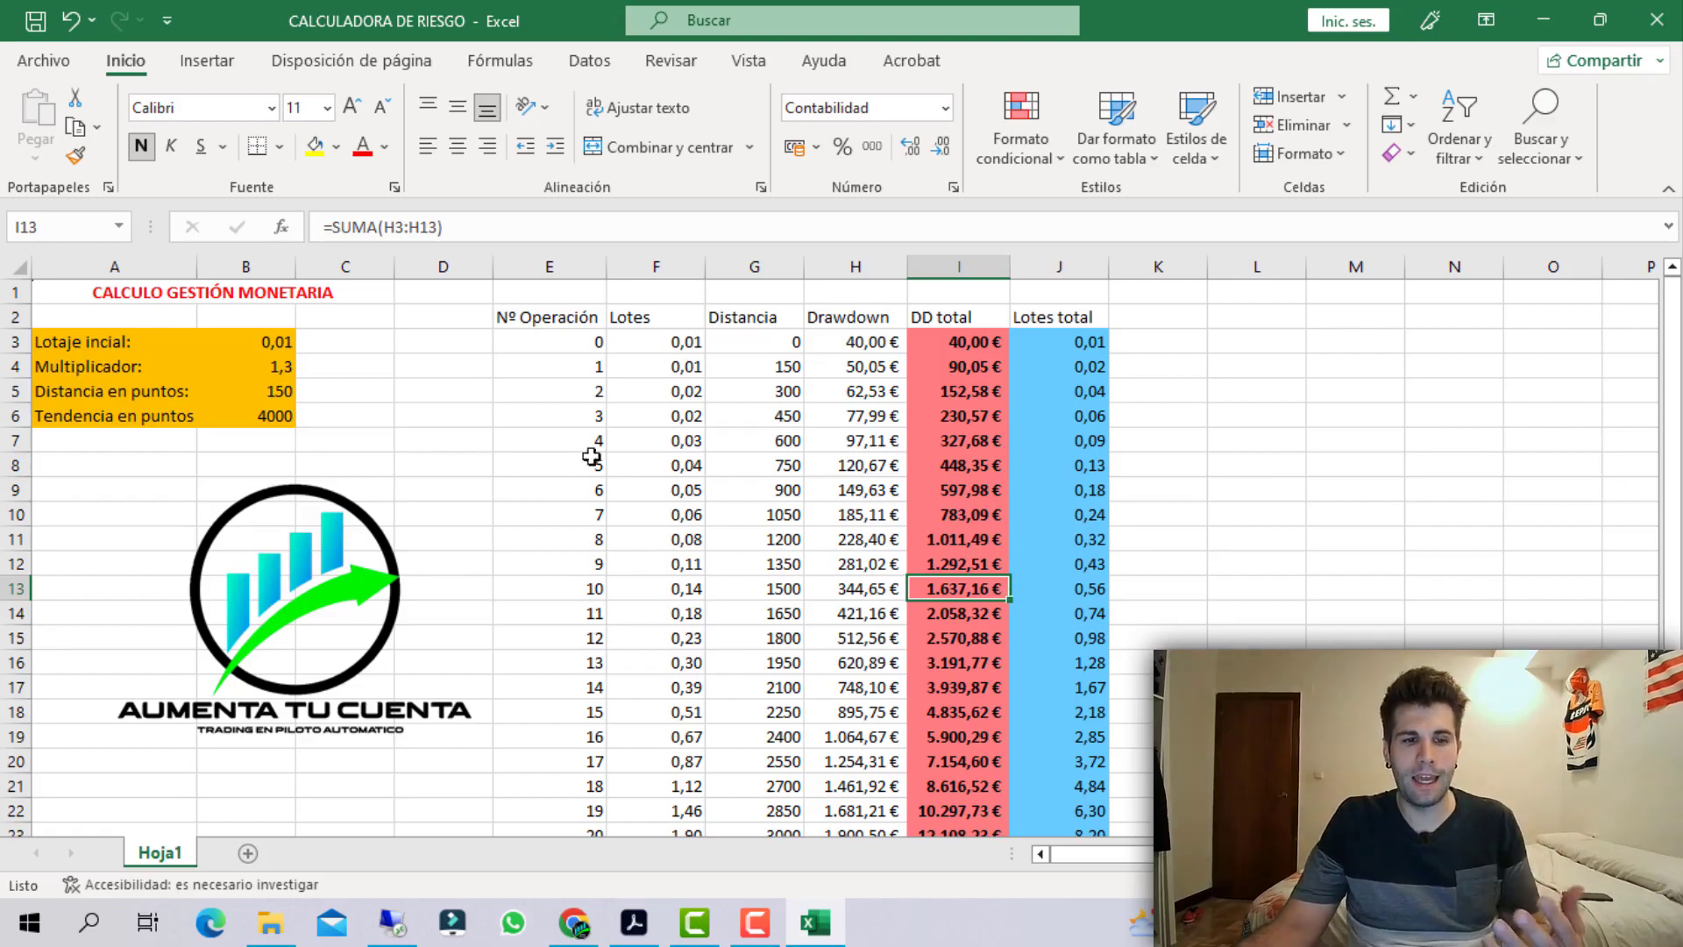
Set the Distancia en puntos to 200.
double_click(273, 392)
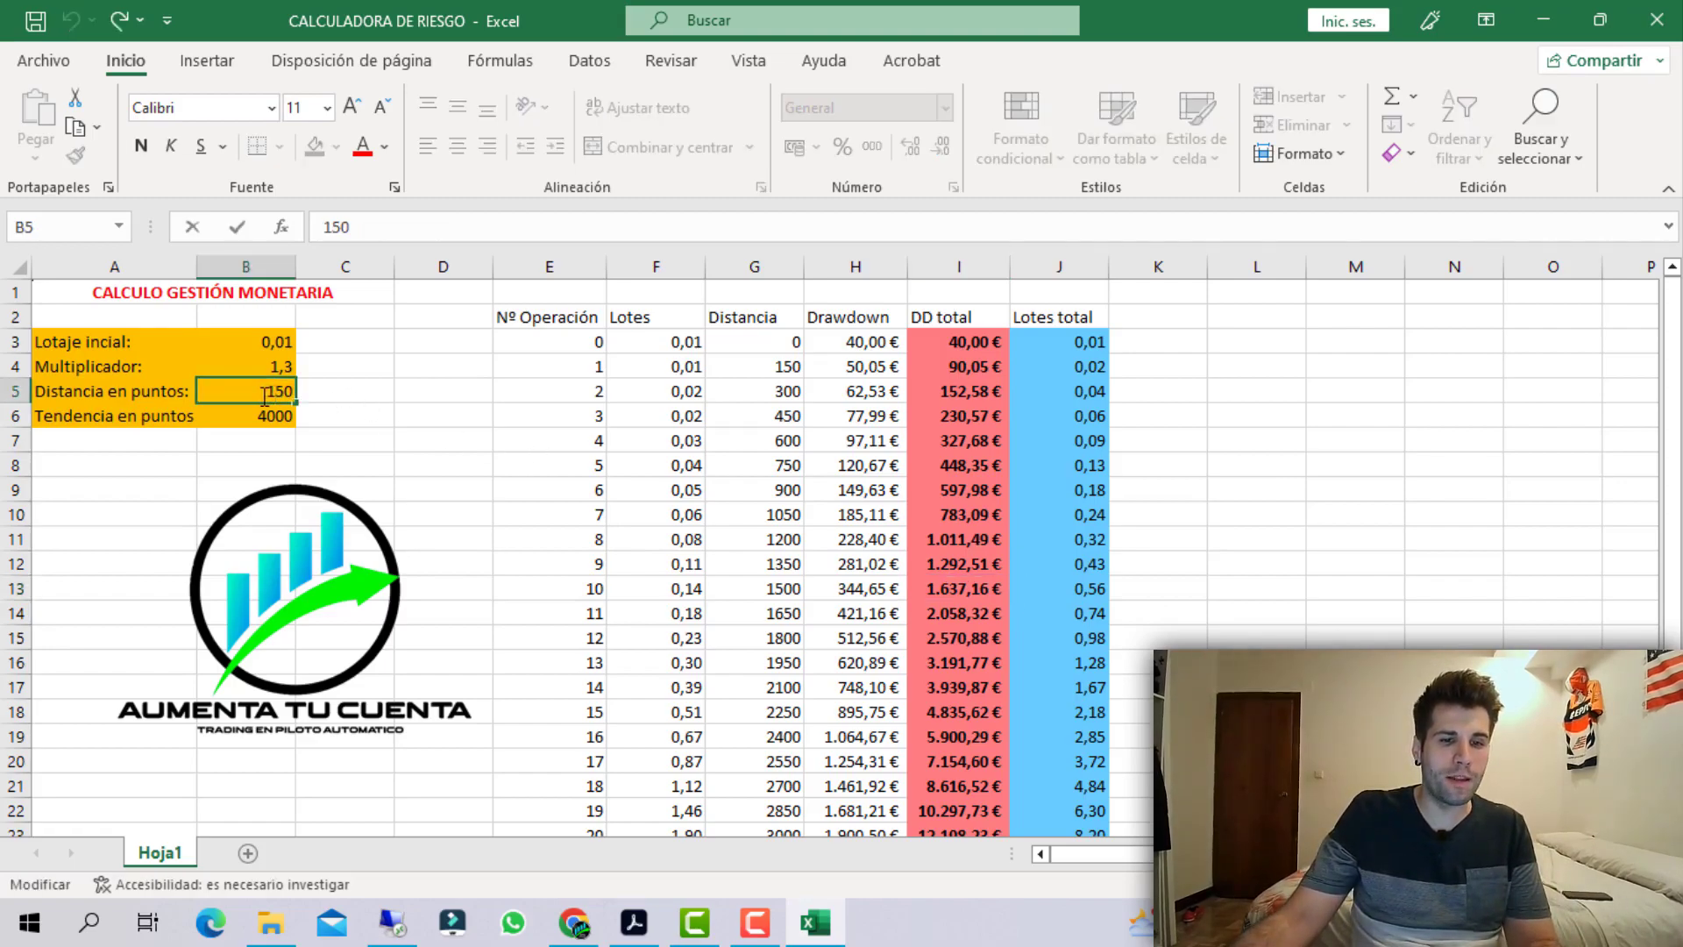
left_click_drag(265, 396, 305, 400)
type("200")
key("Return")
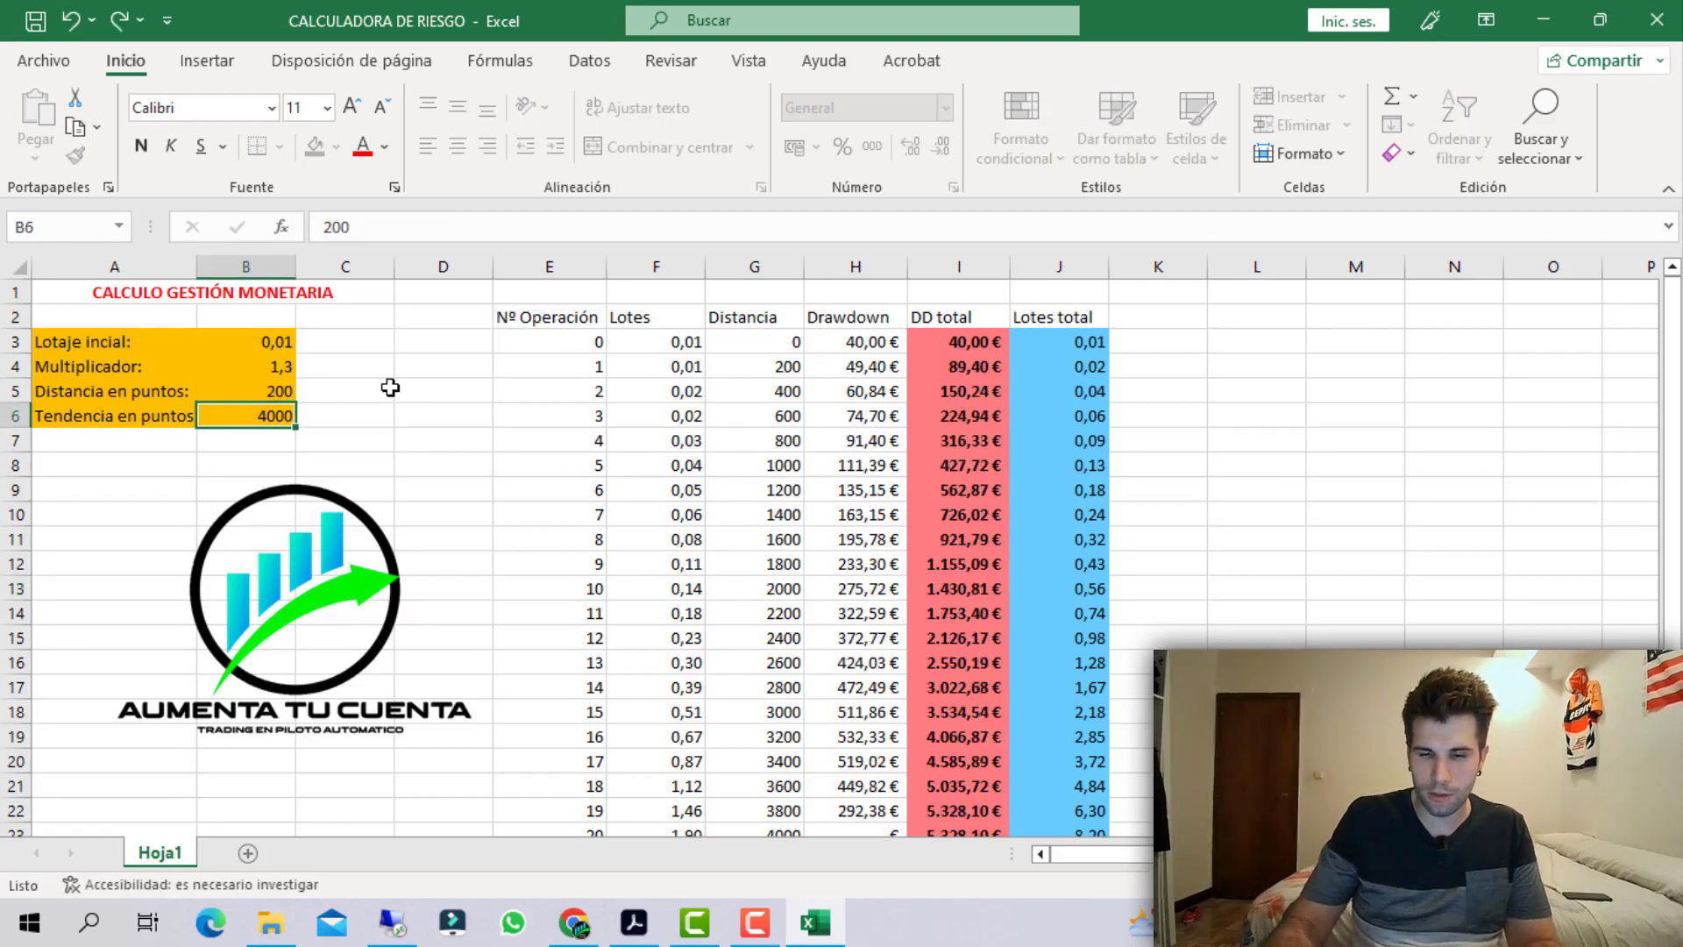
Set the Tendencia en puntos to 900.
left_click(283, 374)
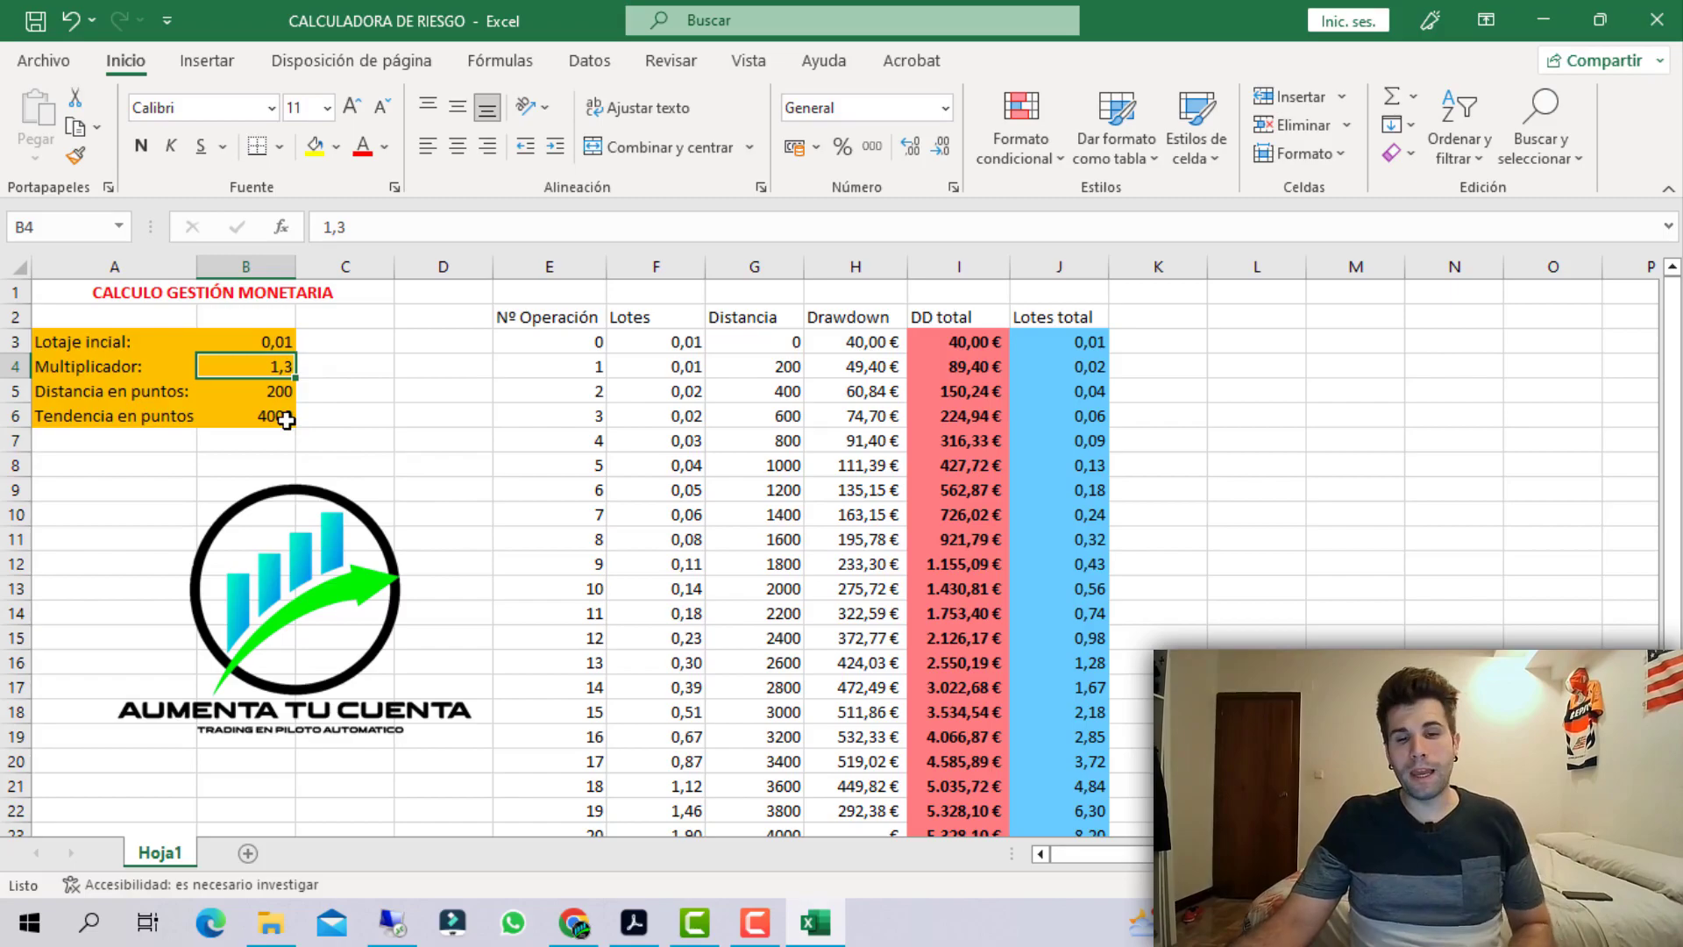
double_click(286, 420)
type("0")
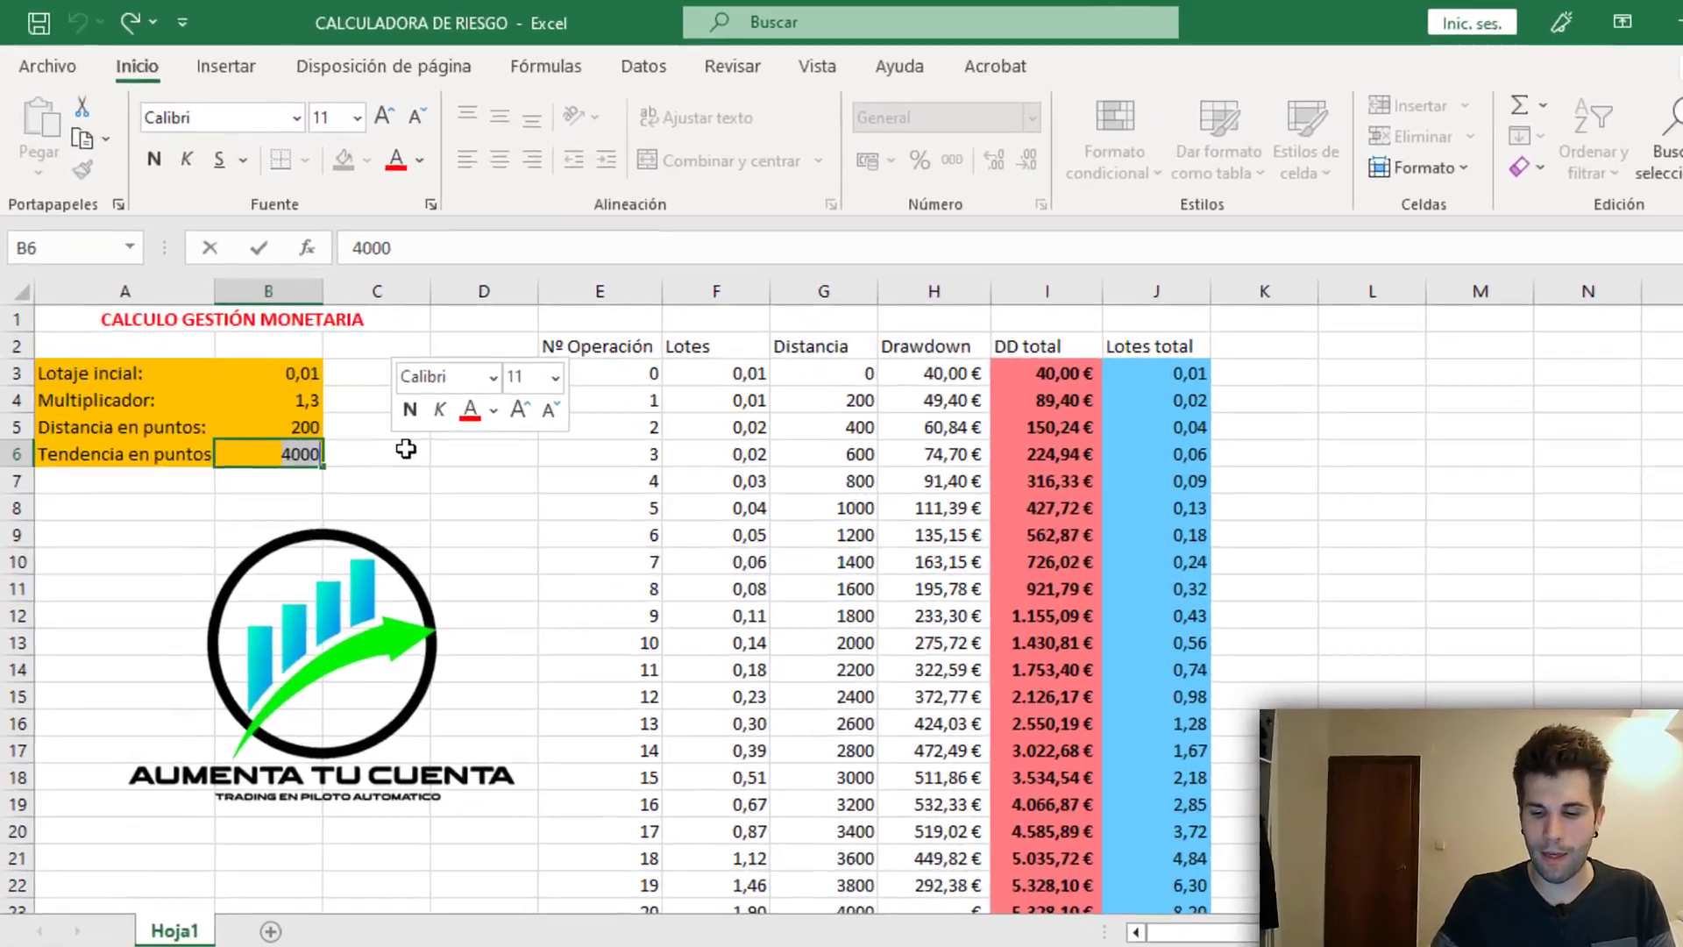
key("BackSpace")
key("BackSpace")
key("BackSpace")
key("BackSpace")
type("9")
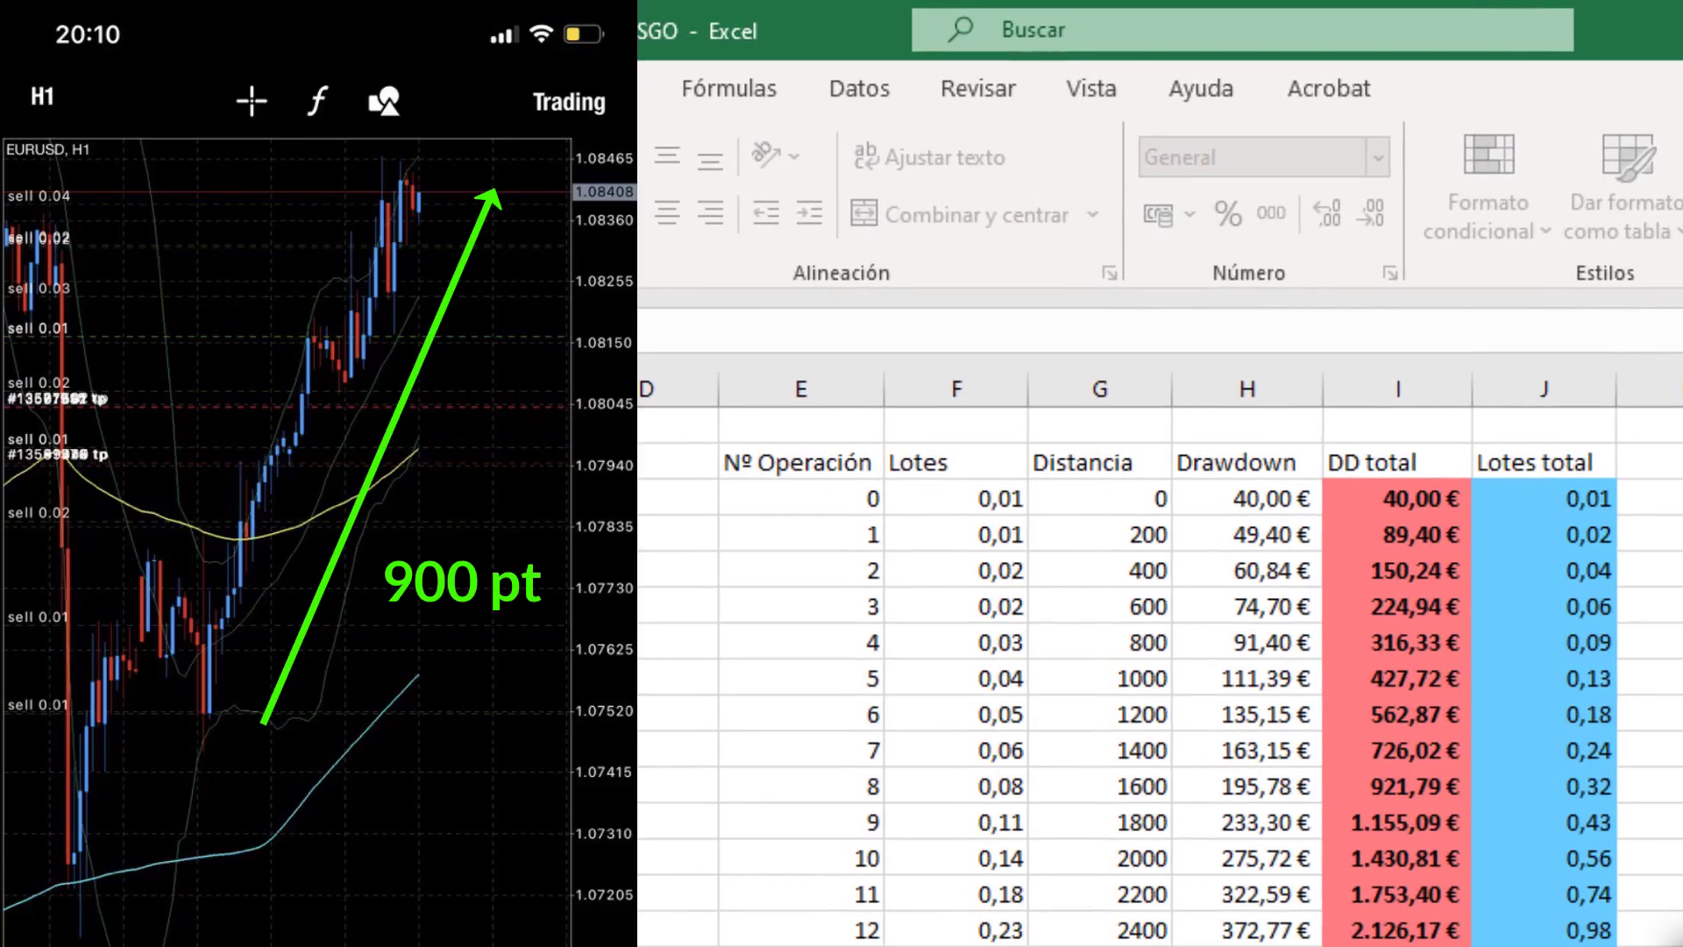
key("Return")
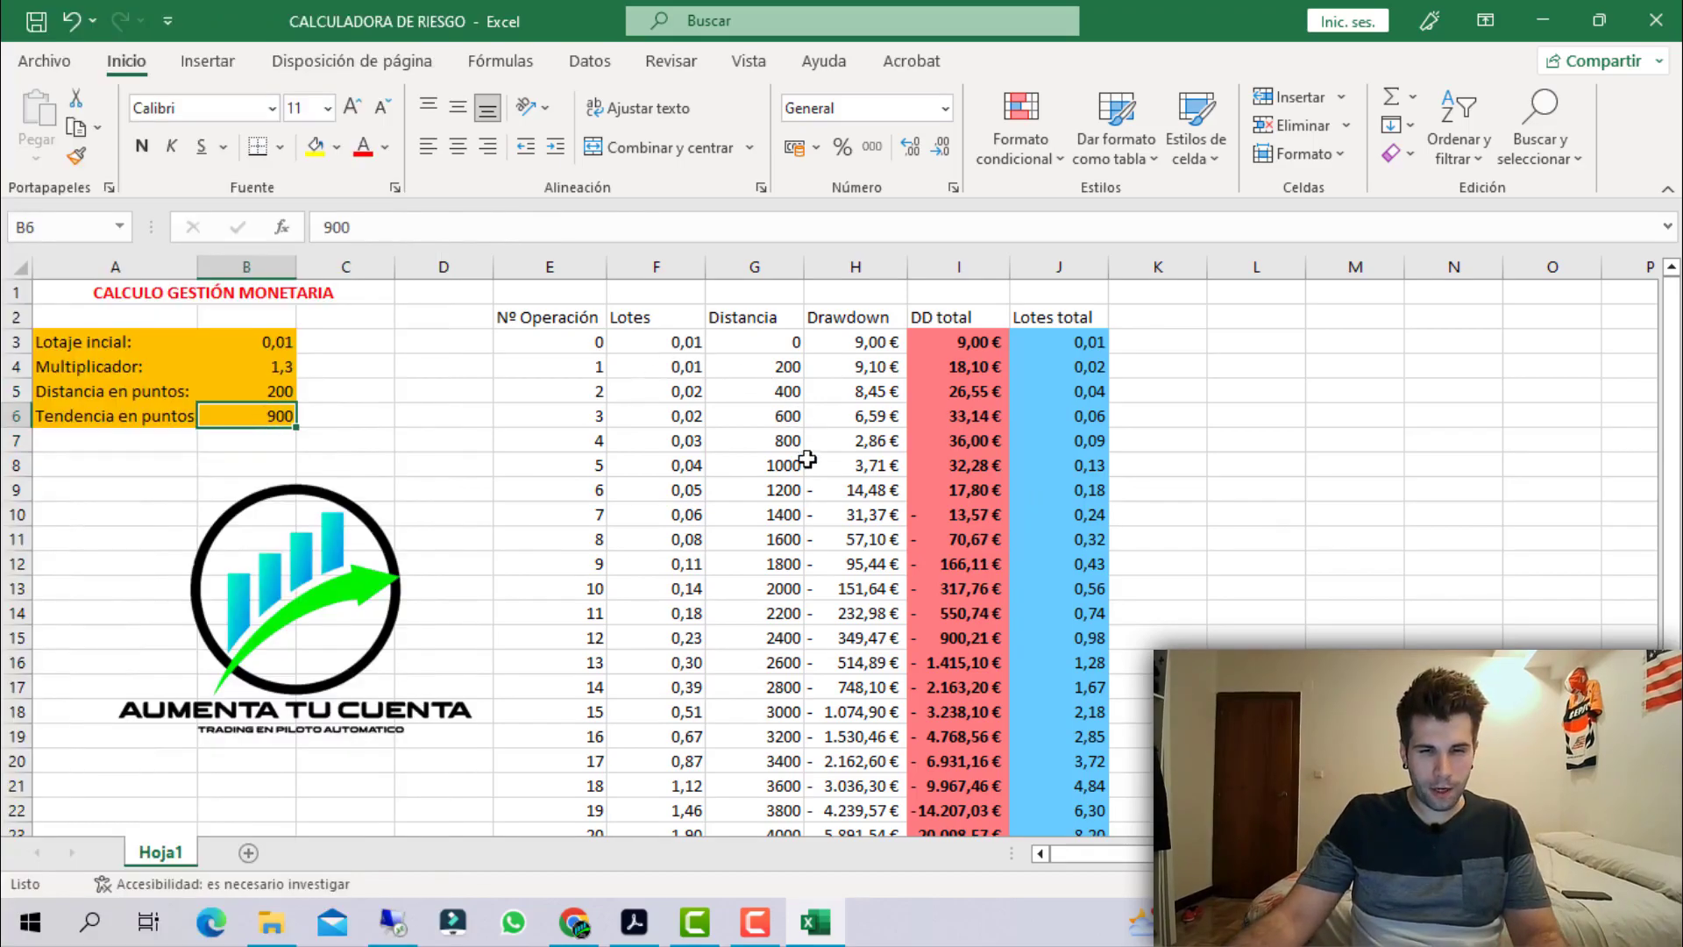
Compare the Distancia of operations 4 and 5 with the 900-point trend, and check operation 5's DD total.
left_click(779, 442)
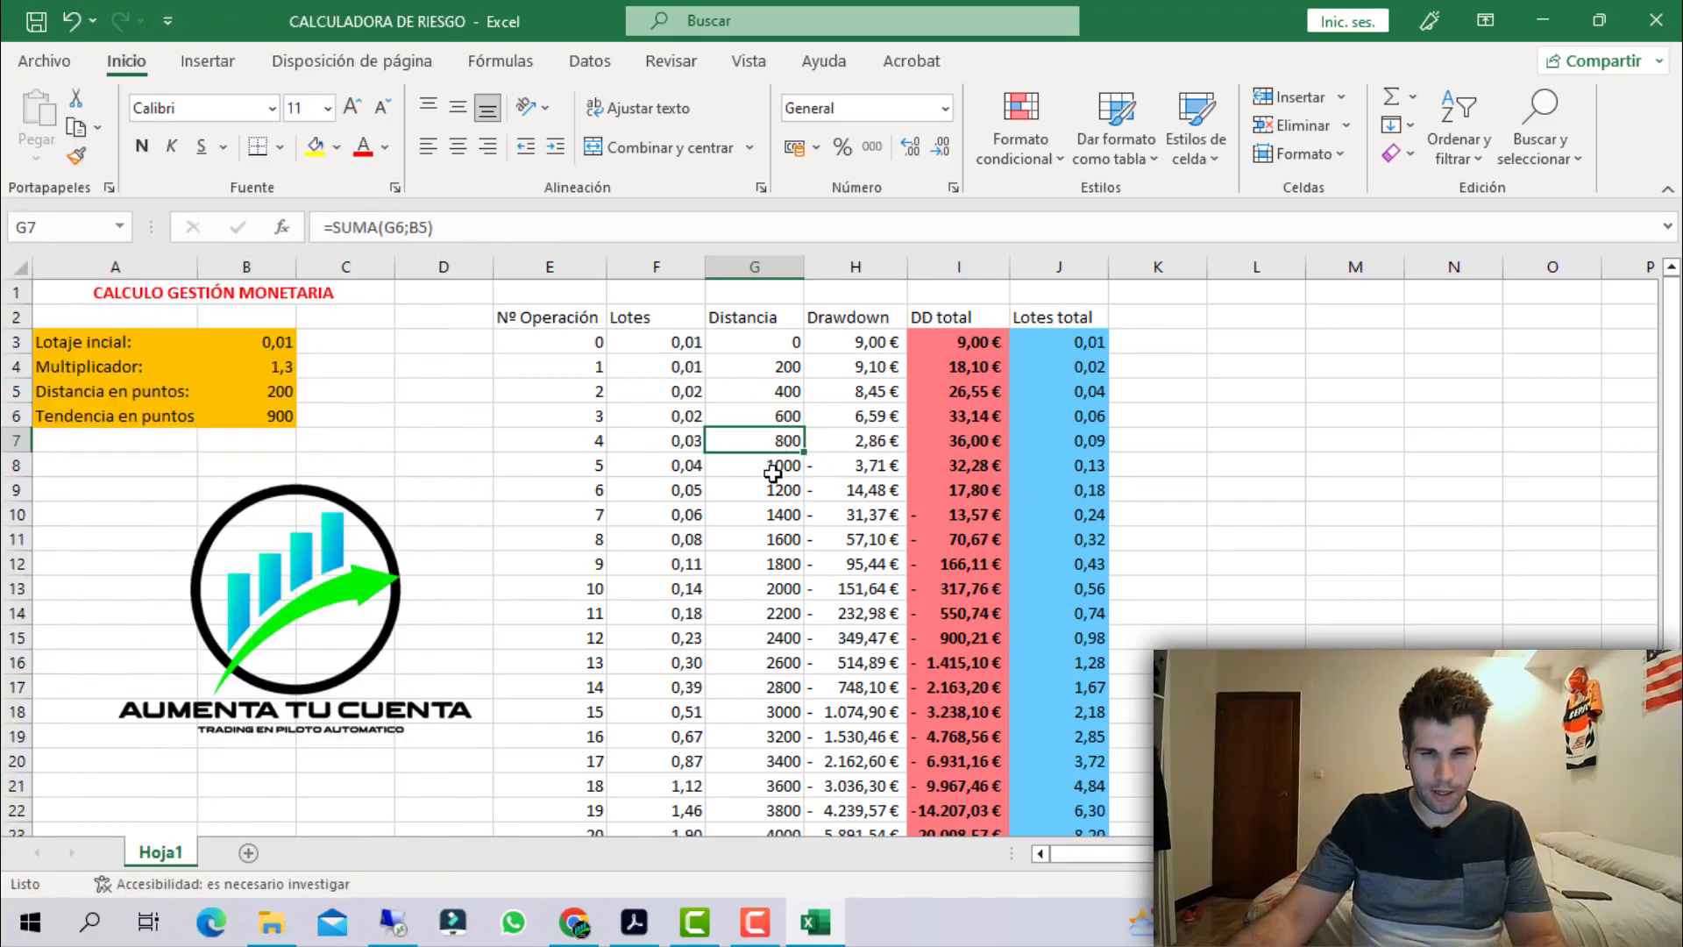
left_click(773, 470)
left_click(779, 442)
left_click(778, 465)
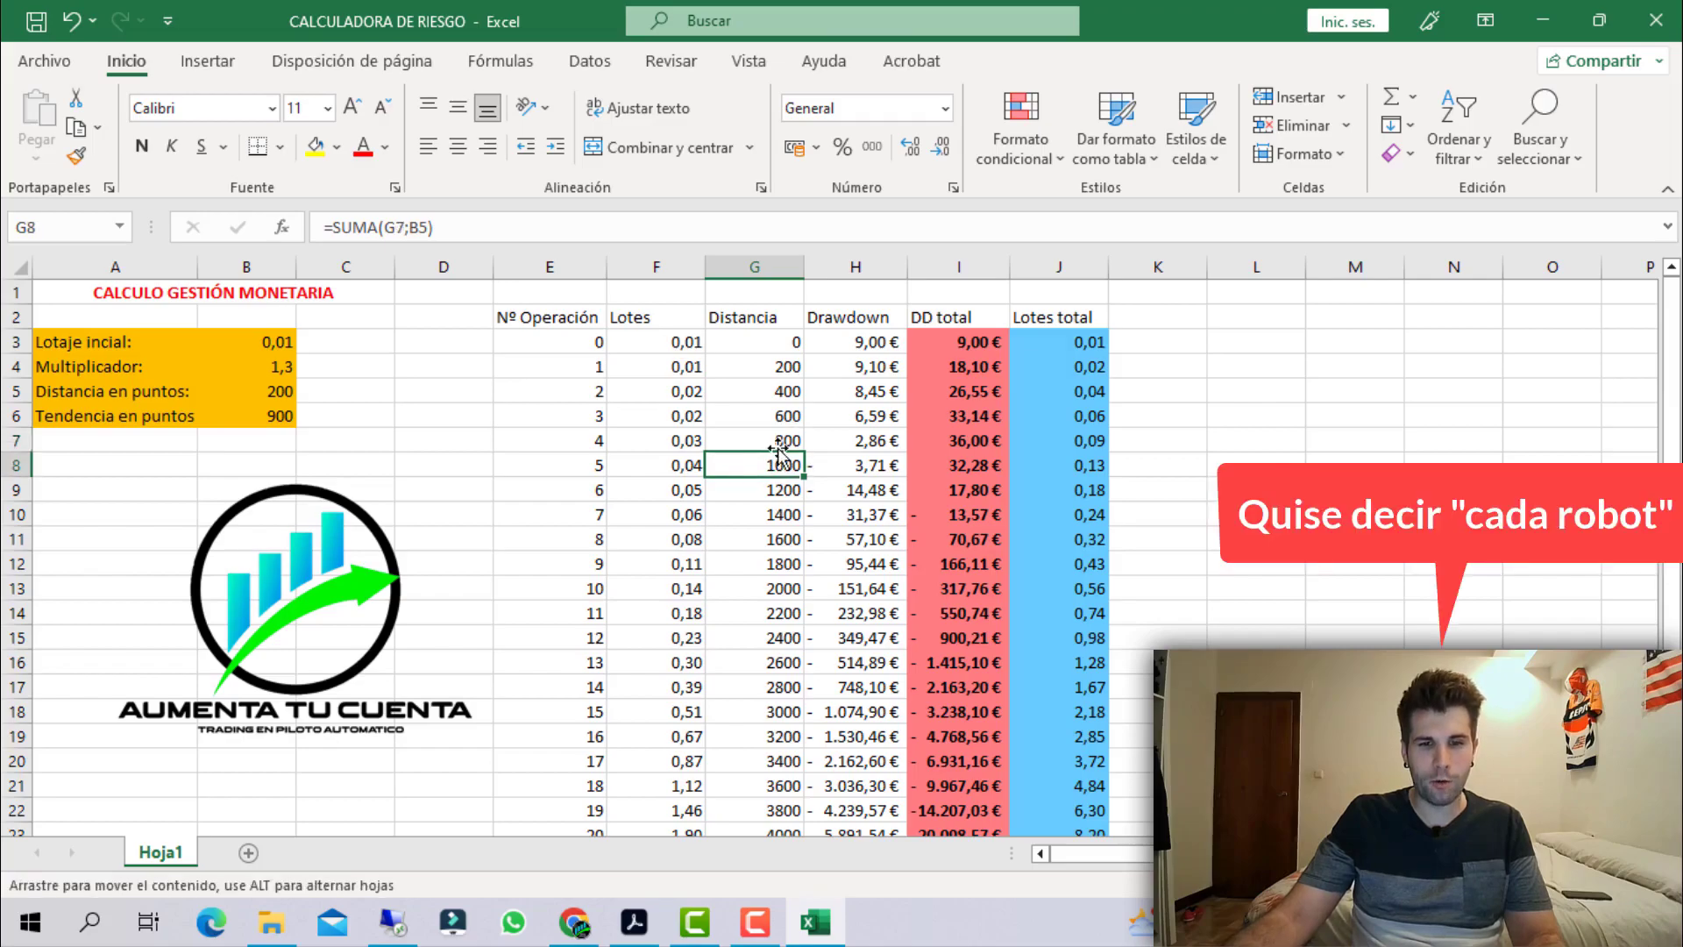
left_click(603, 445)
left_click(603, 467)
left_click(591, 444)
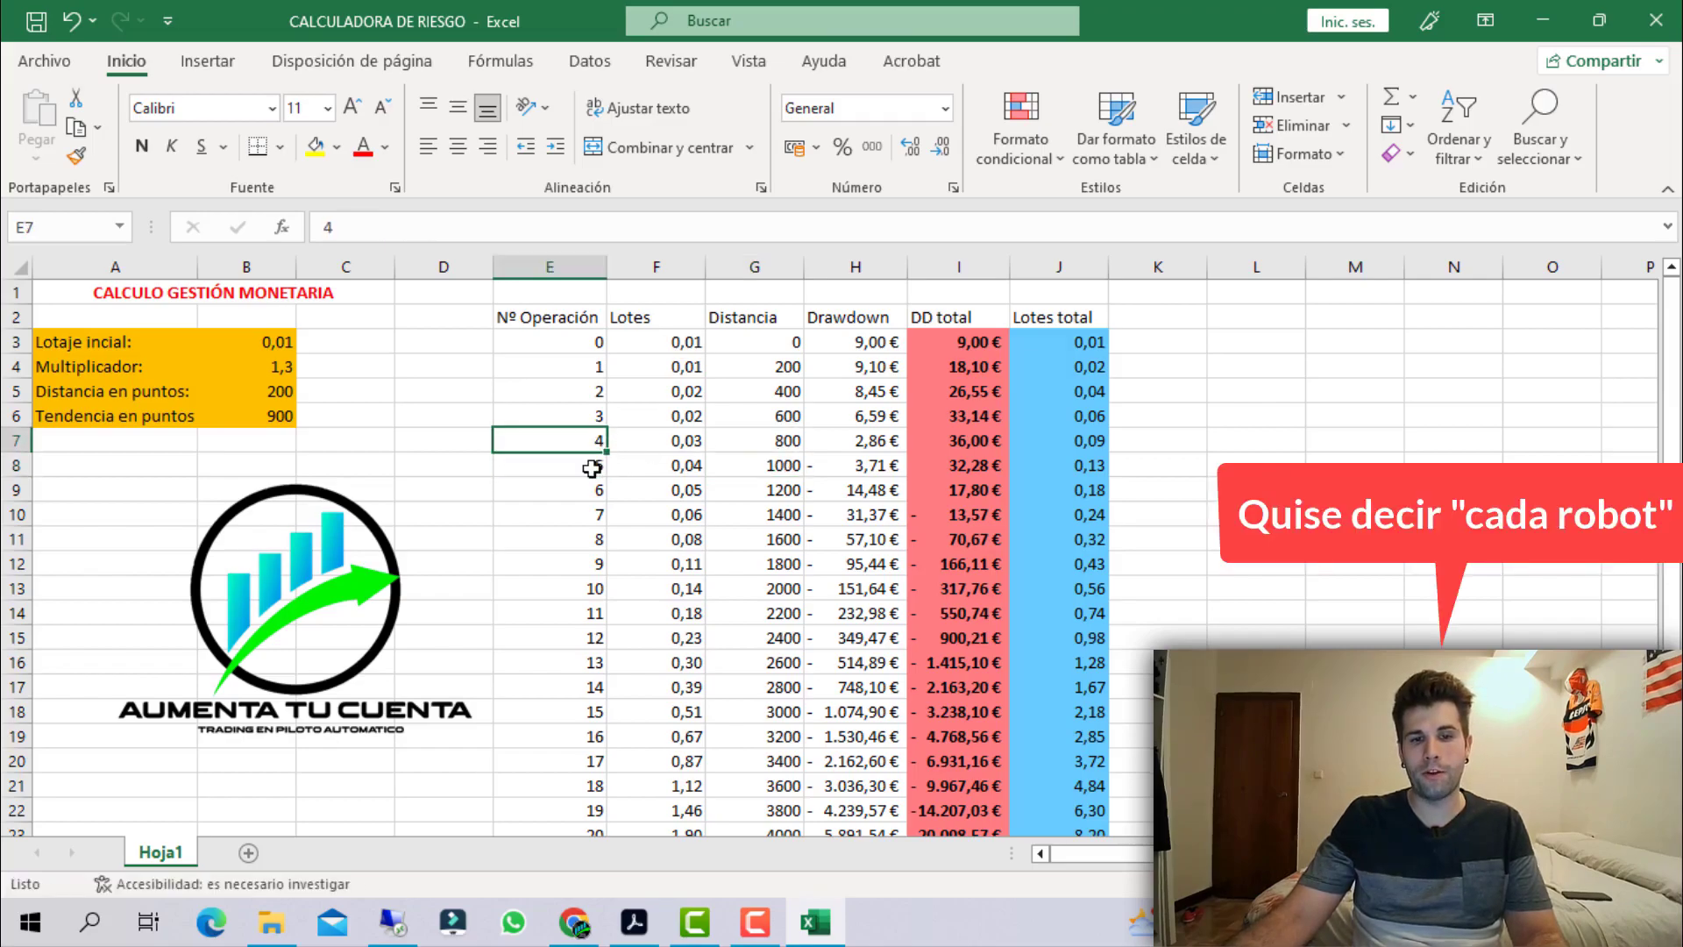
left_click(591, 467)
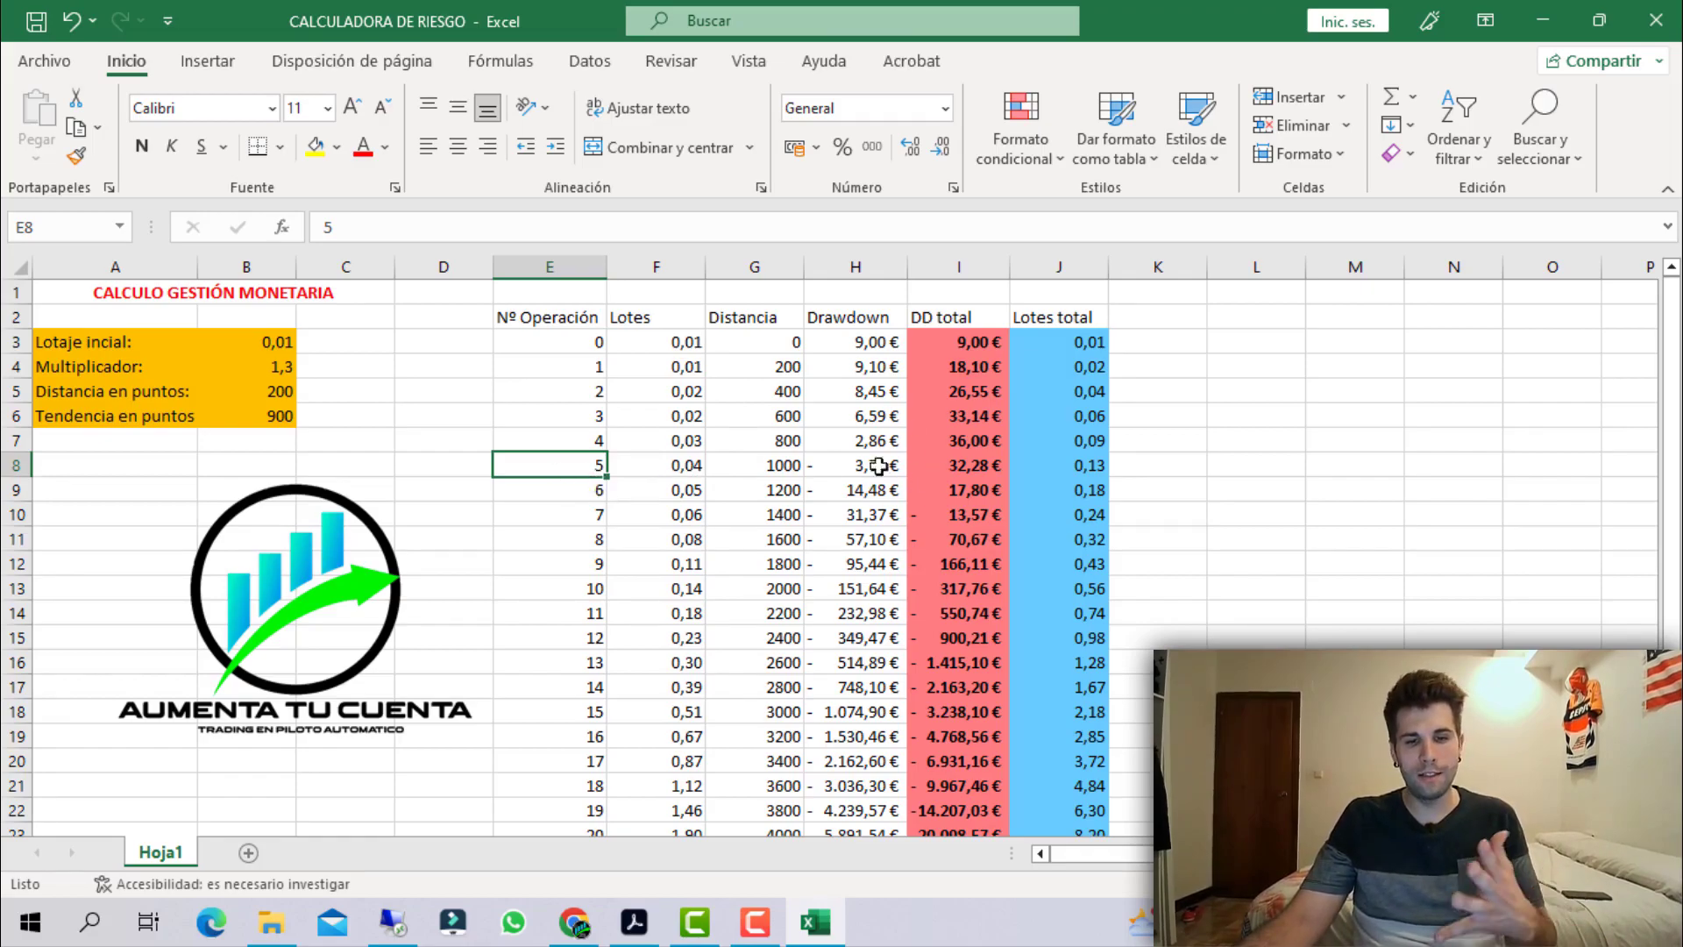
left_click(982, 469)
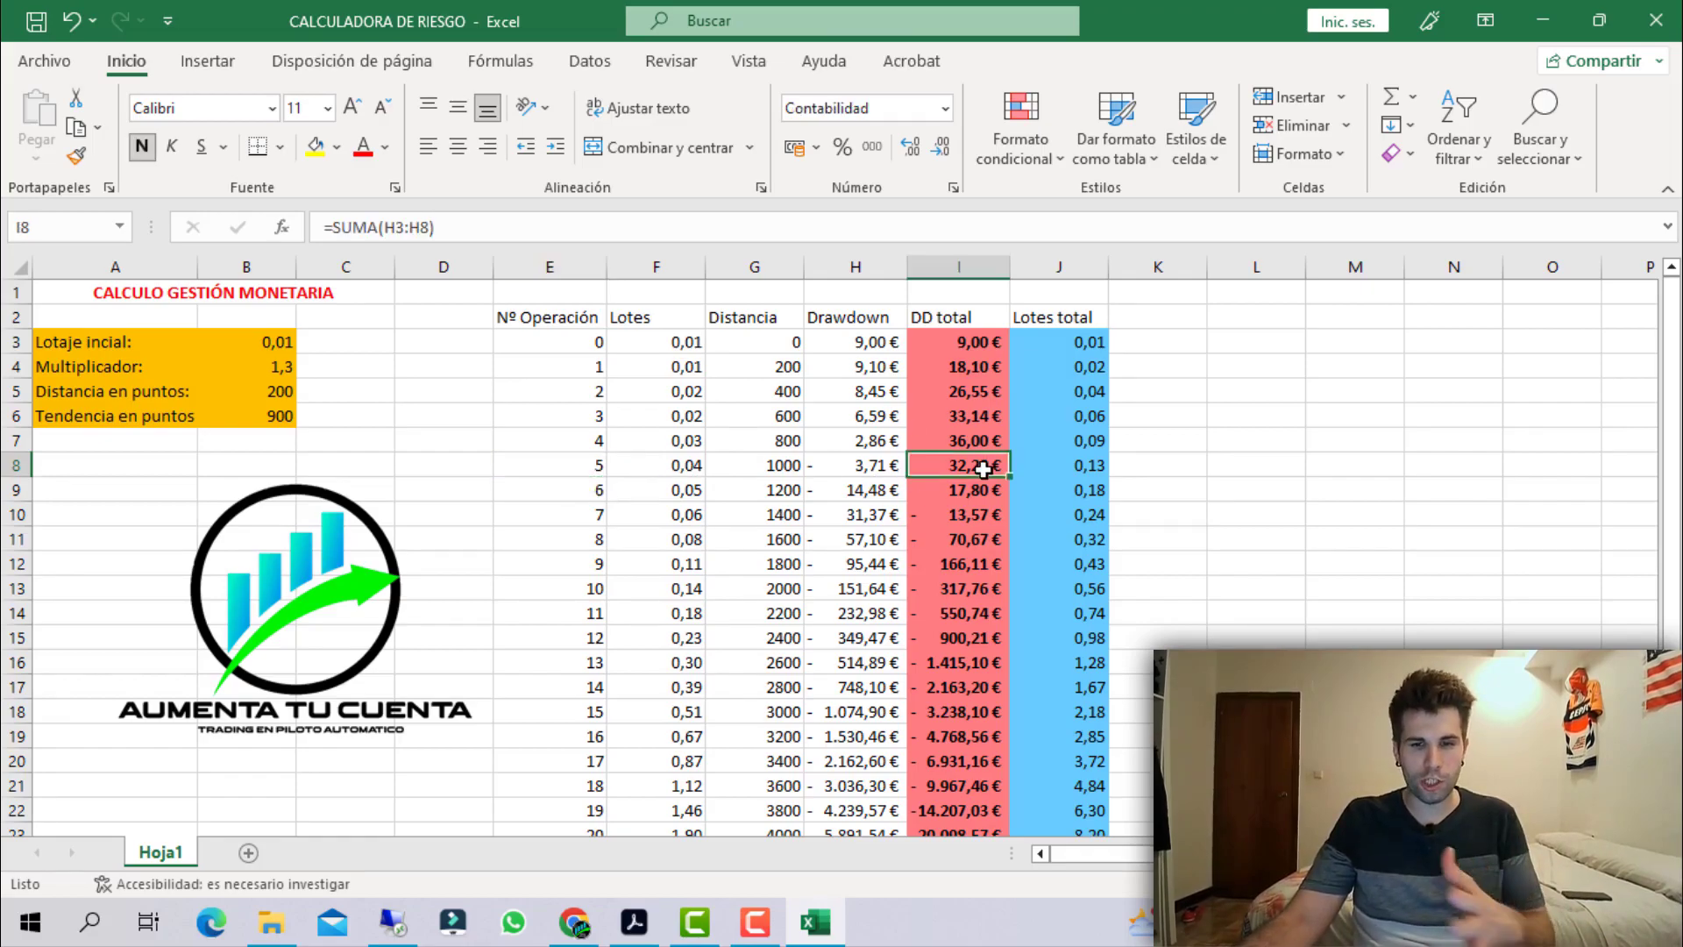
left_click(574, 497)
Set the Distancia en puntos to 150 with the trend at 900 points.
left_click(277, 388)
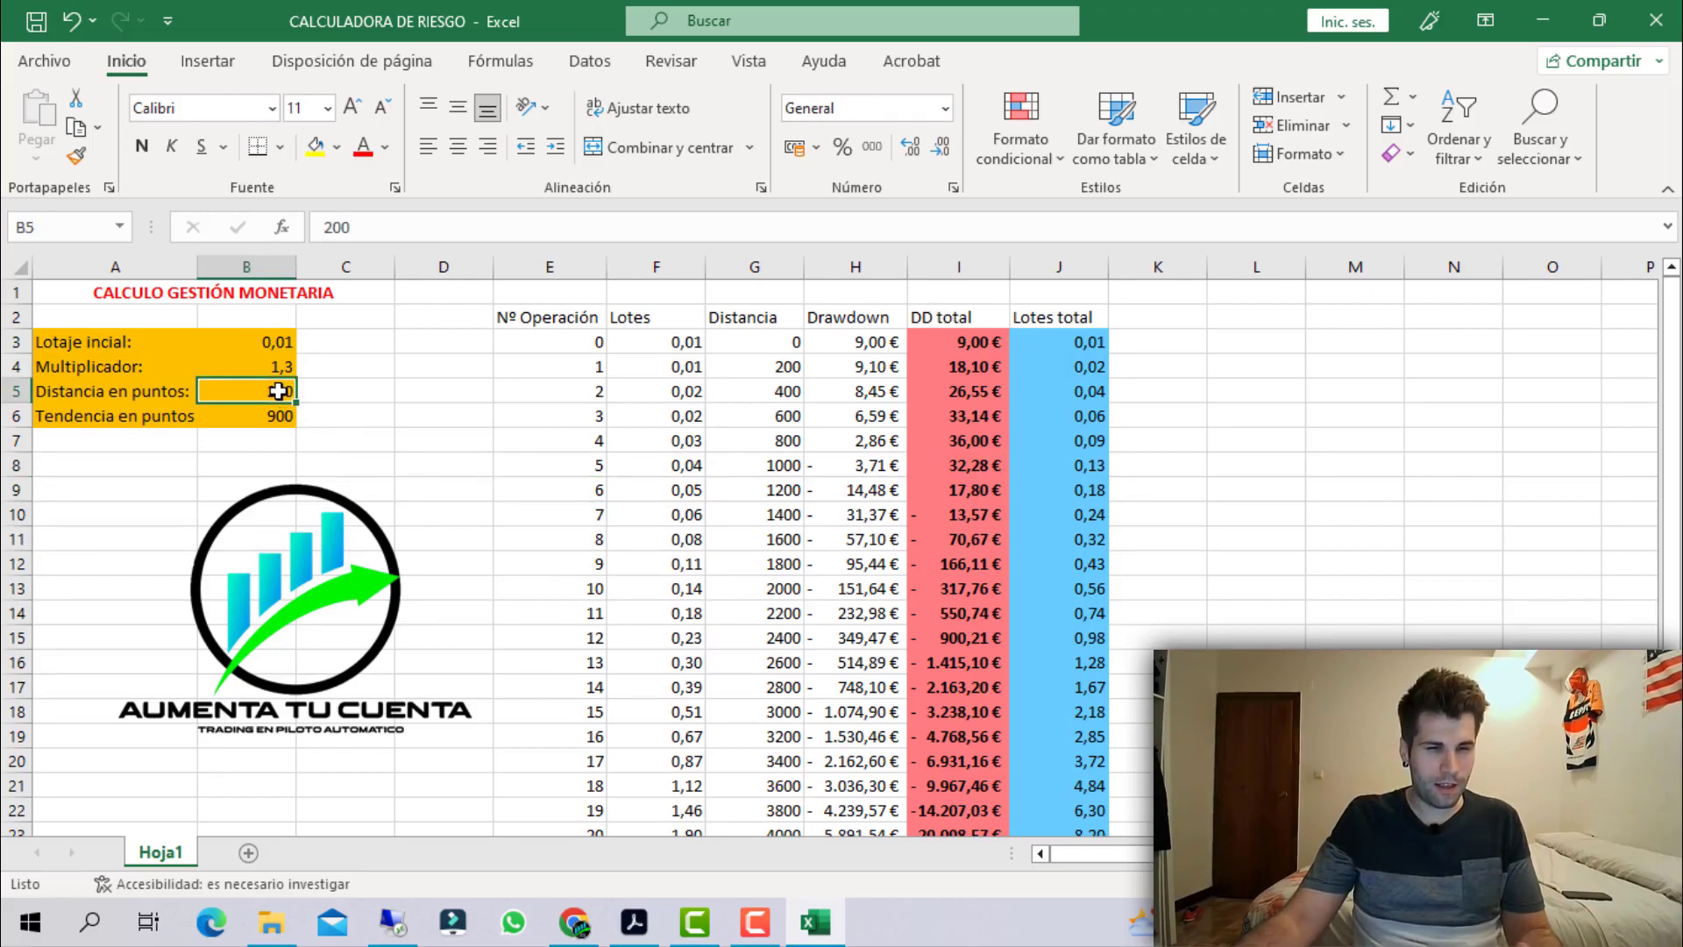
double_click(256, 391)
left_click_drag(259, 391, 407, 377)
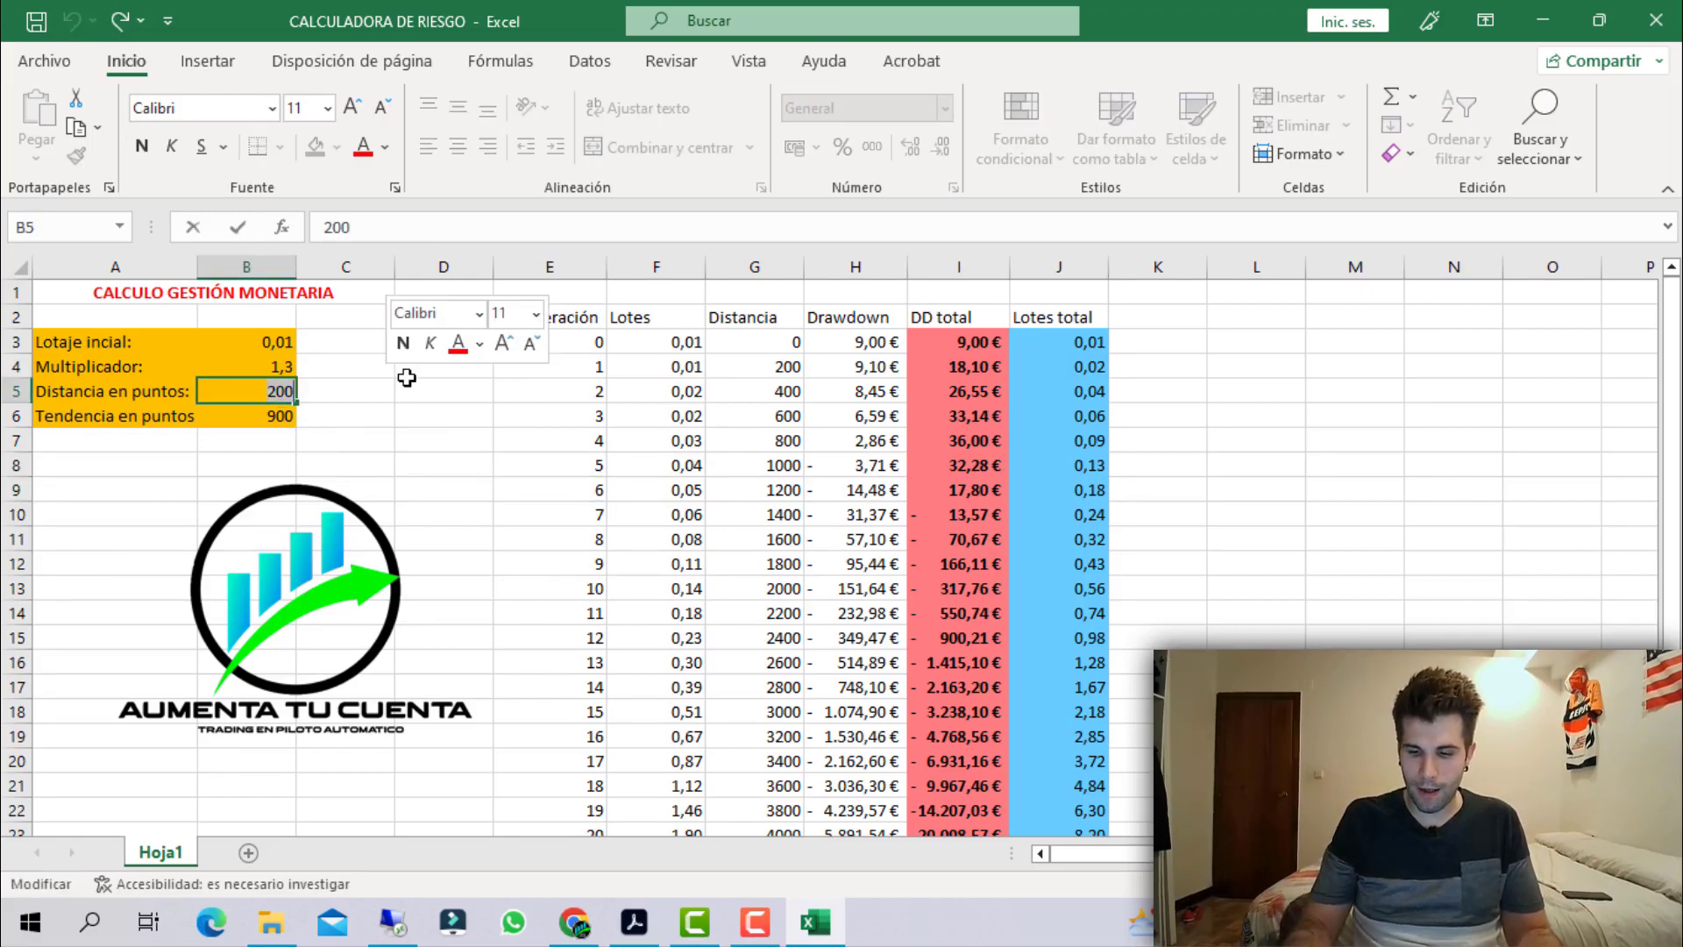
type("150")
key("Return")
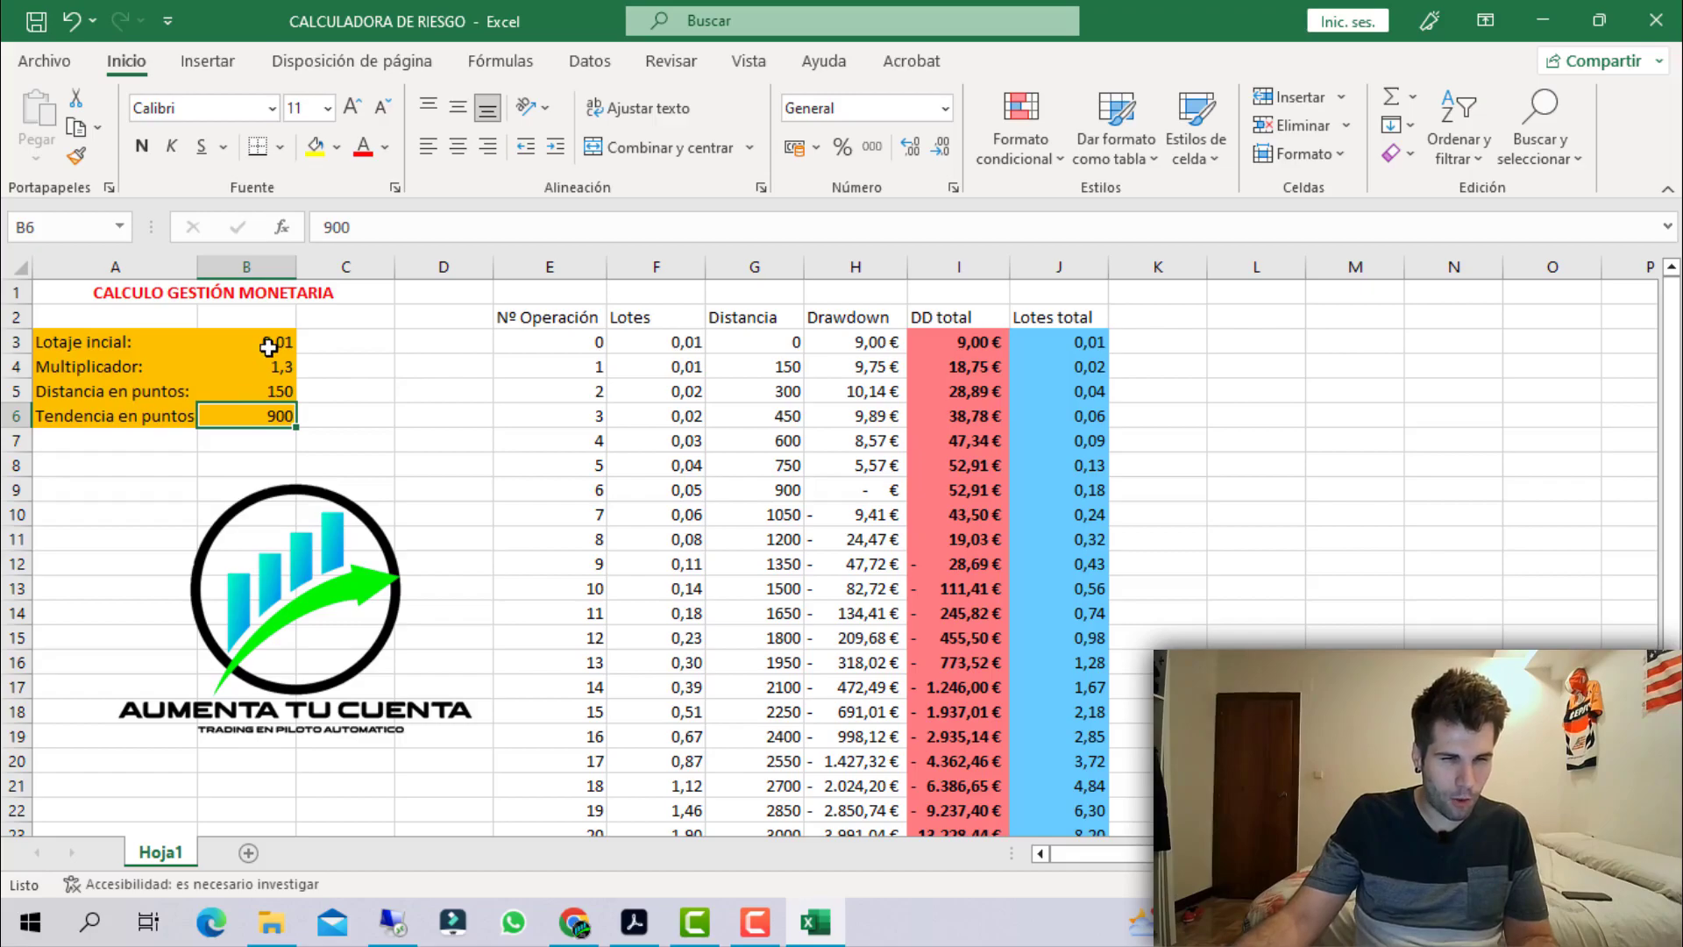
Examine operation 6's Distancia, Lotes and Drawdown, the lots of operations 0 to 5, and operation 5's DD total.
left_click(597, 492)
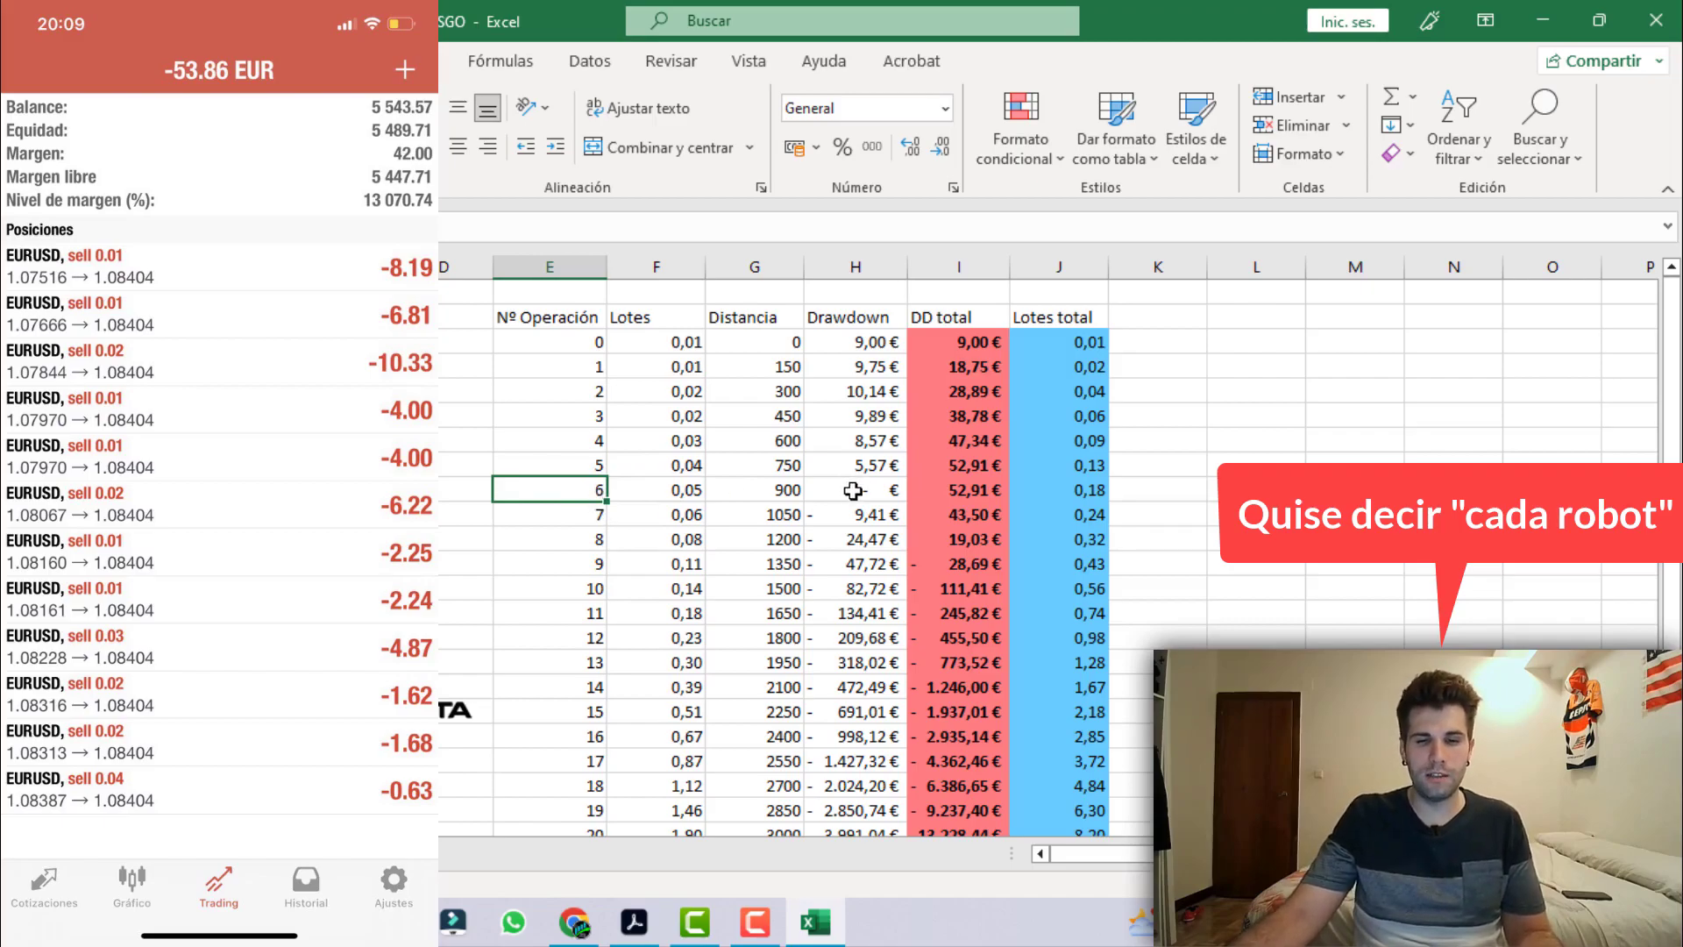
left_click(781, 490)
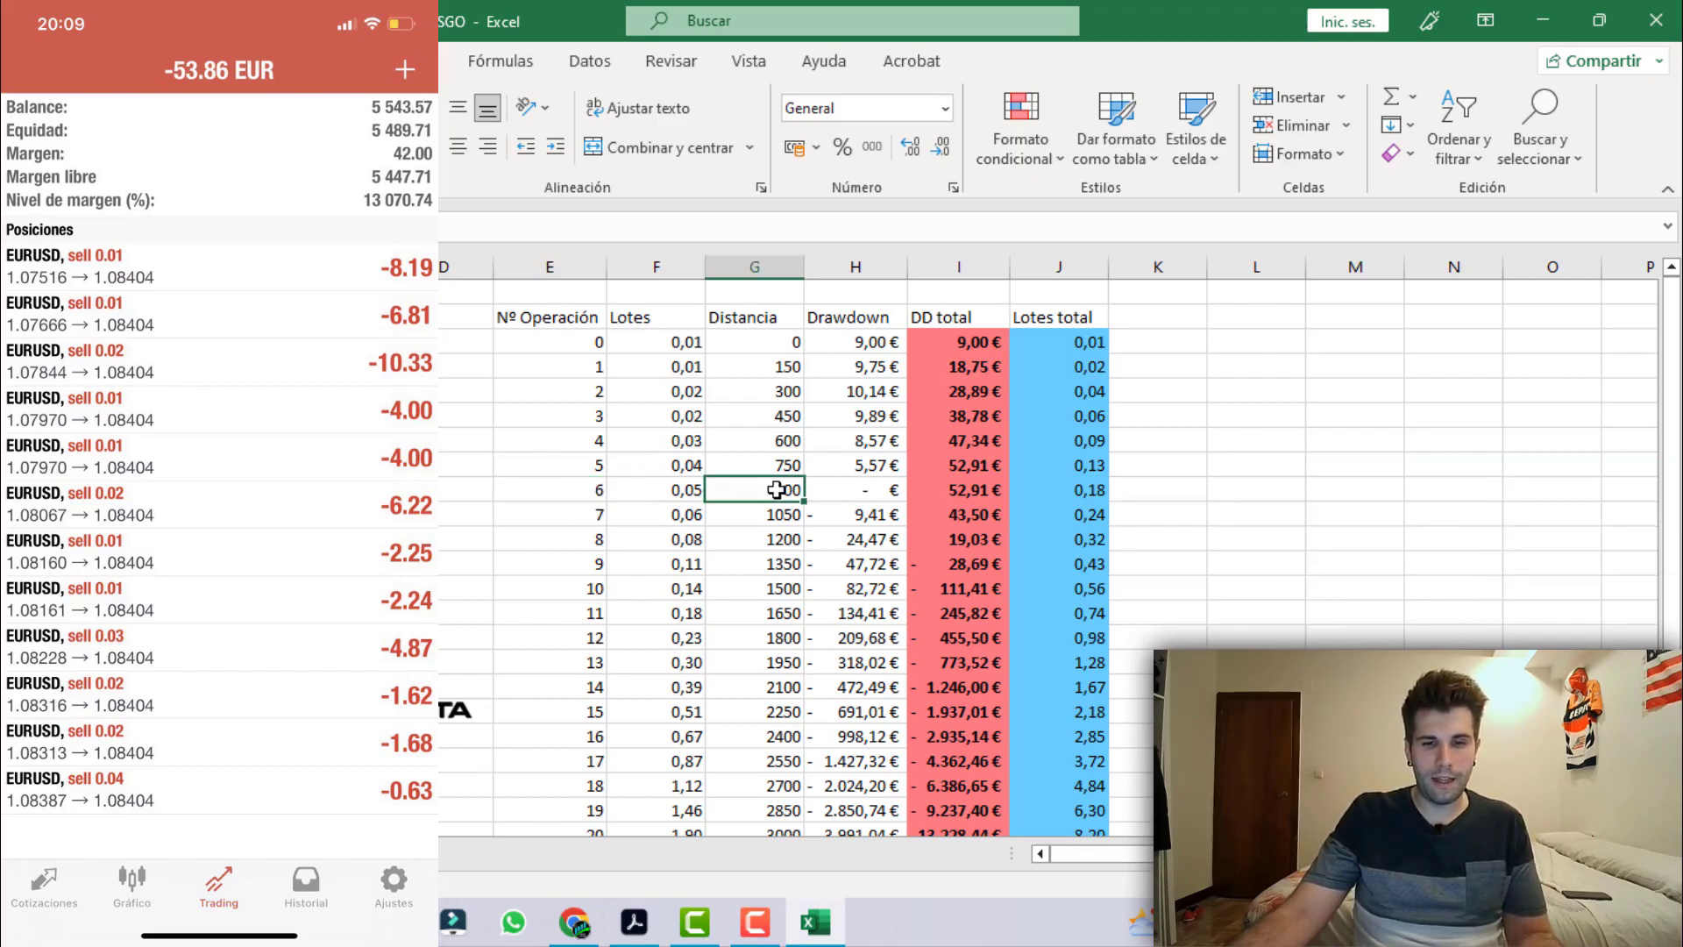
left_click(888, 490)
left_click(609, 495)
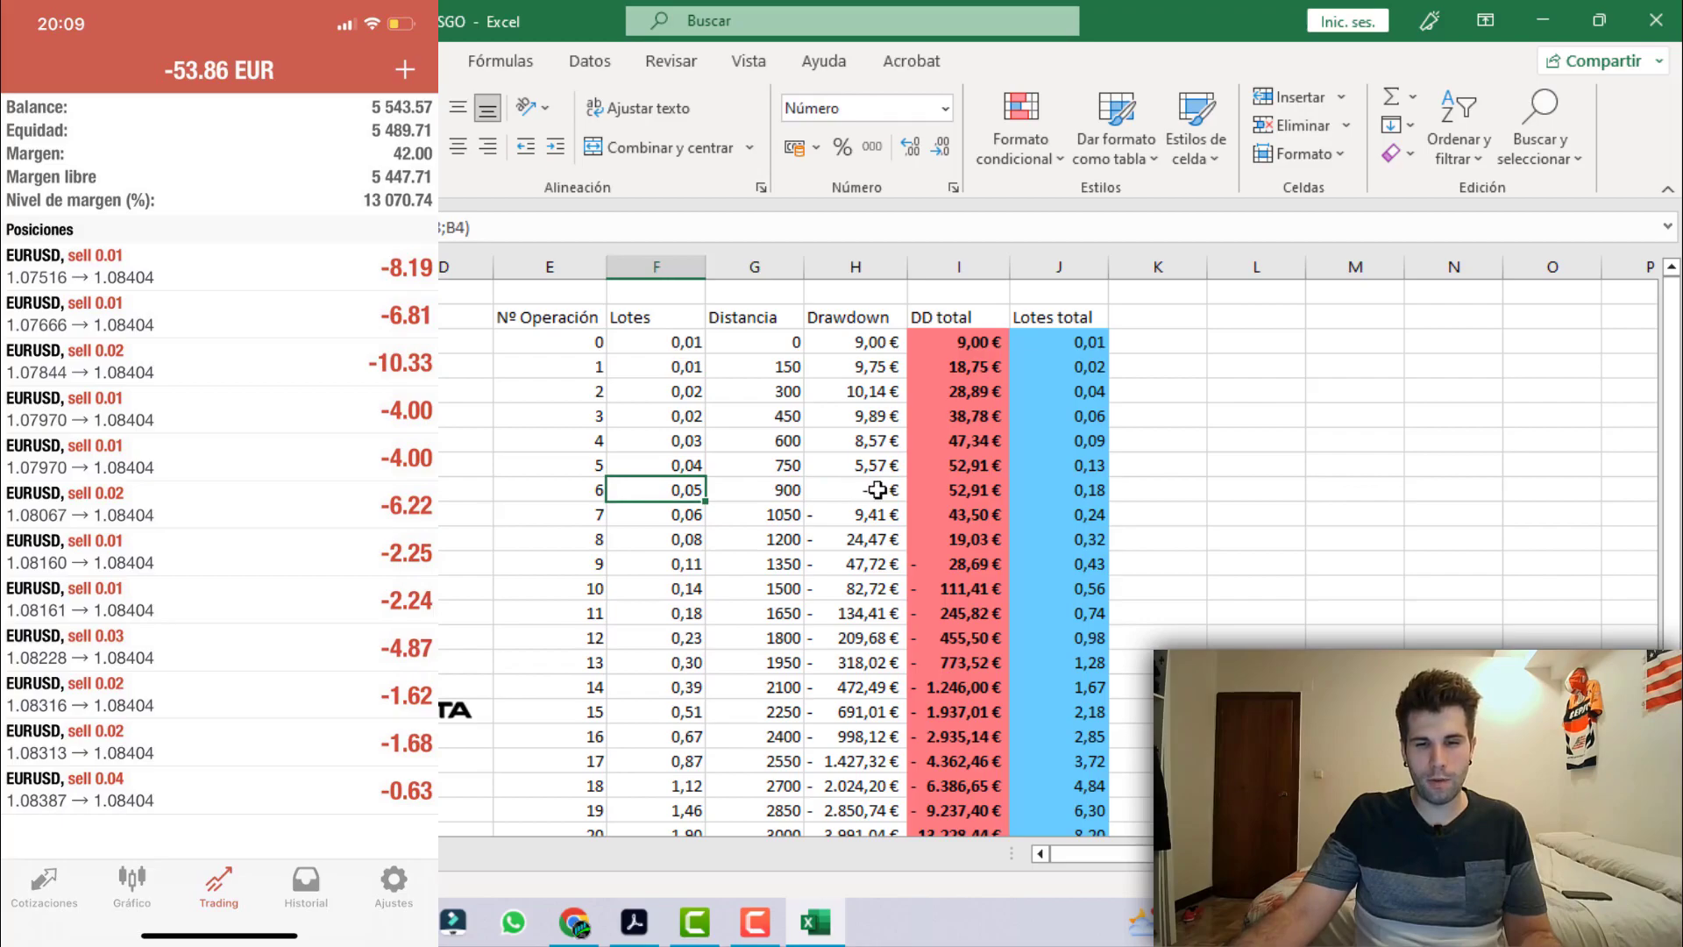
left_click(875, 489)
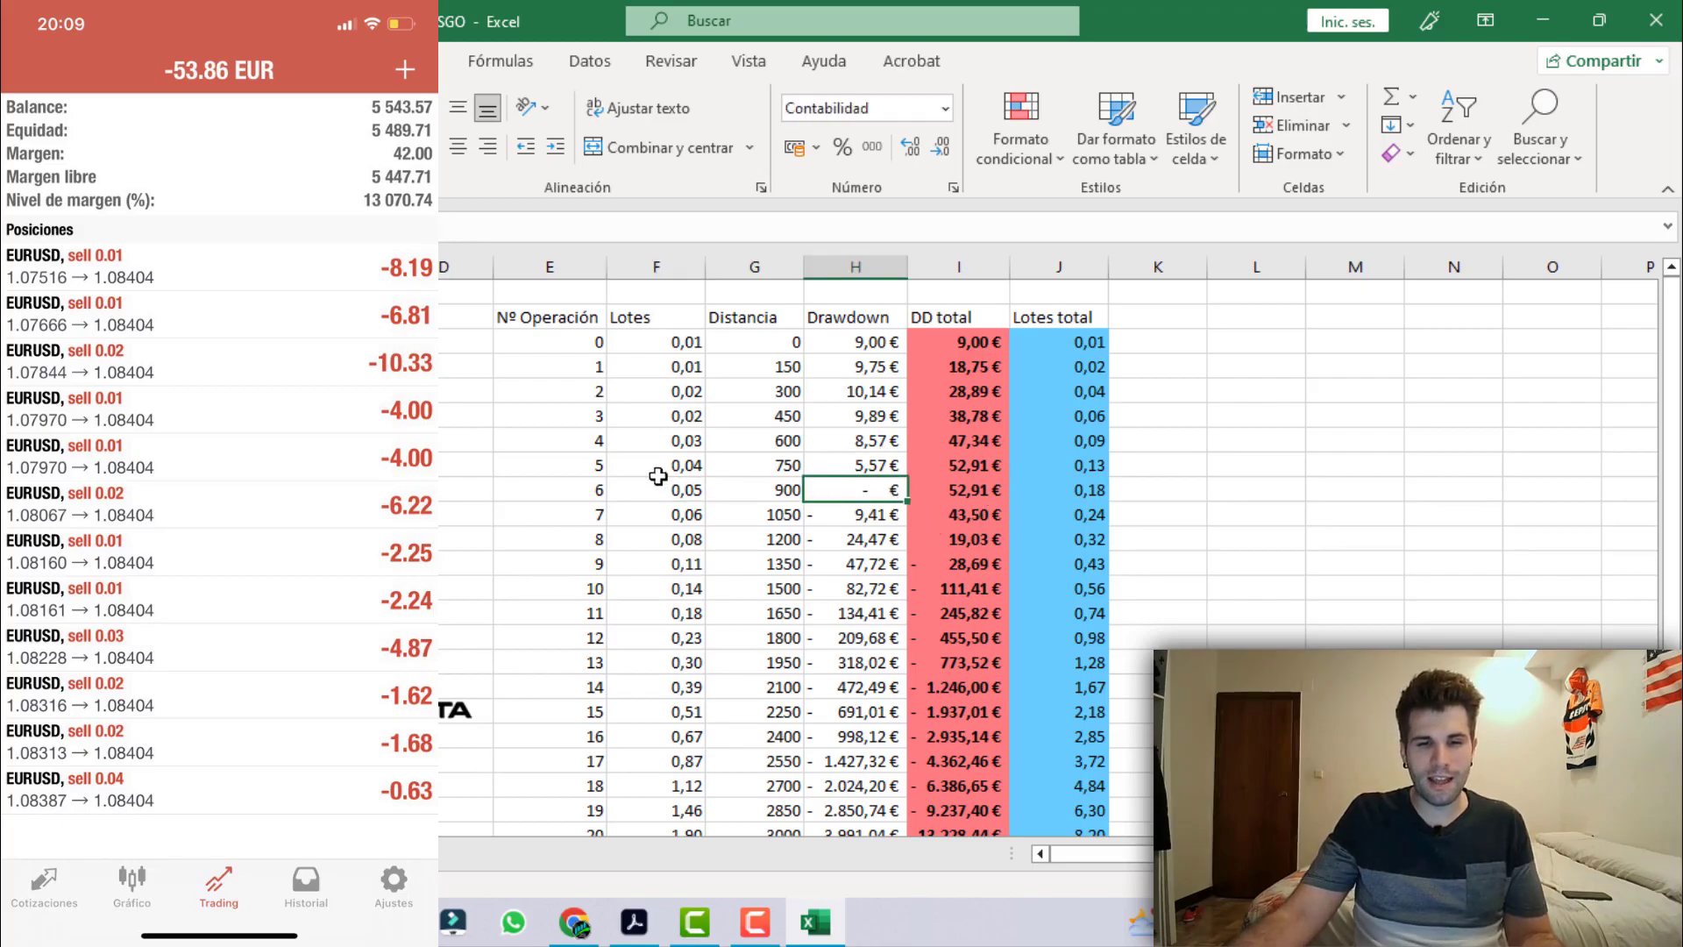
left_click_drag(611, 470, 590, 343)
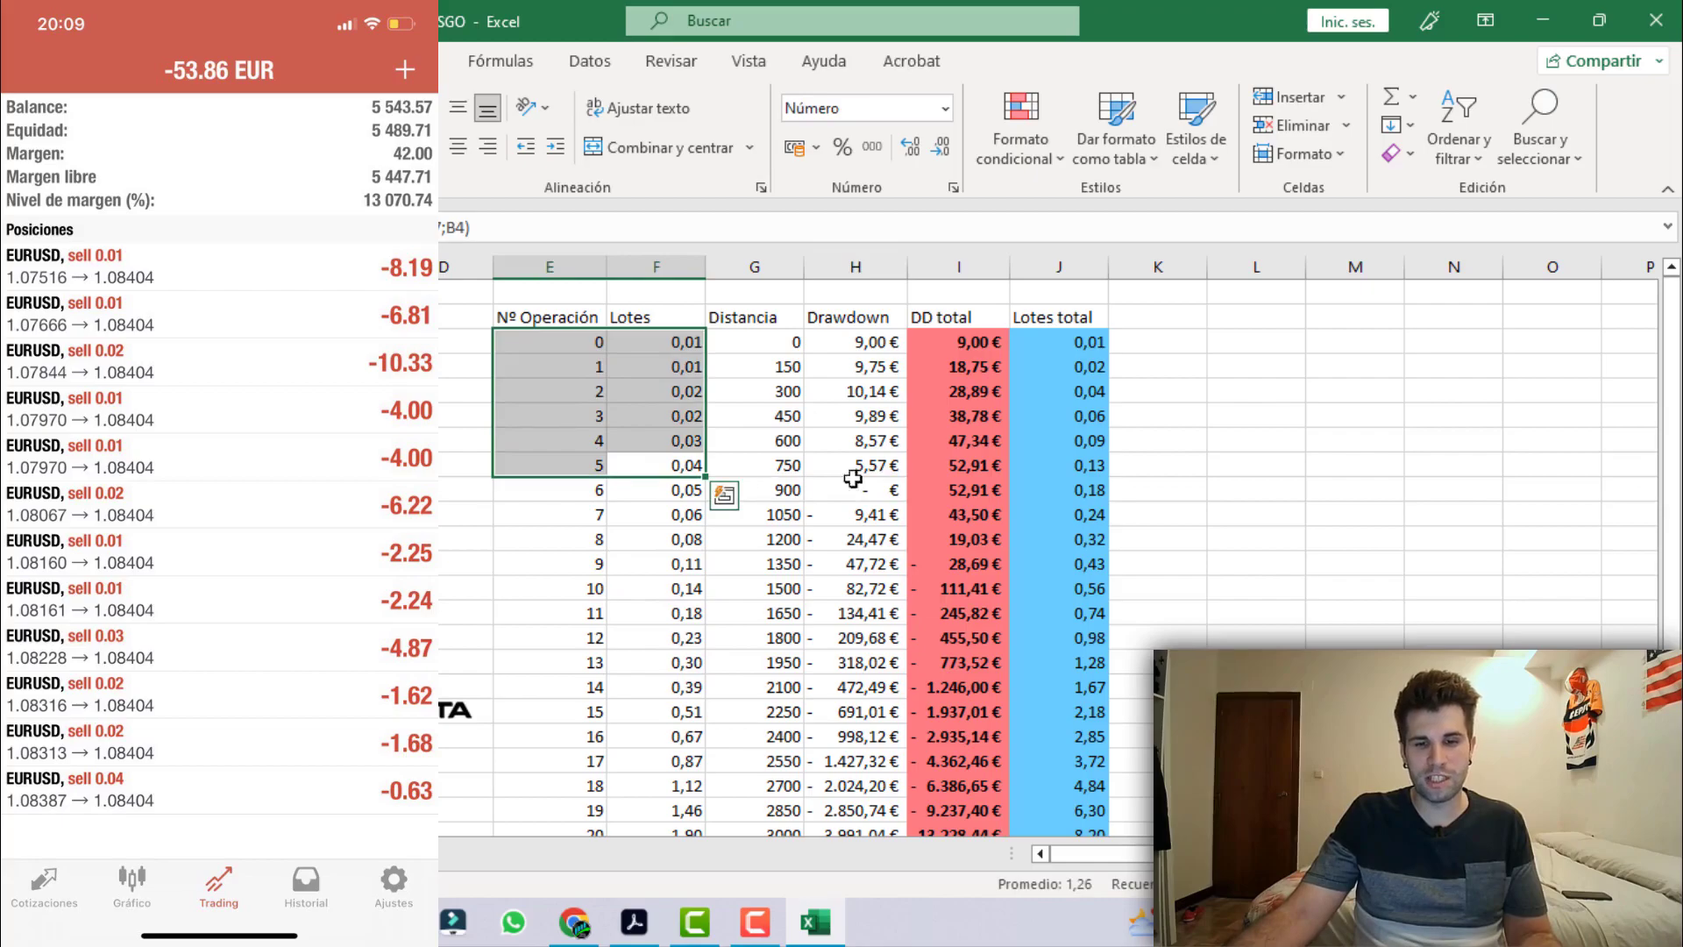
left_click(954, 465)
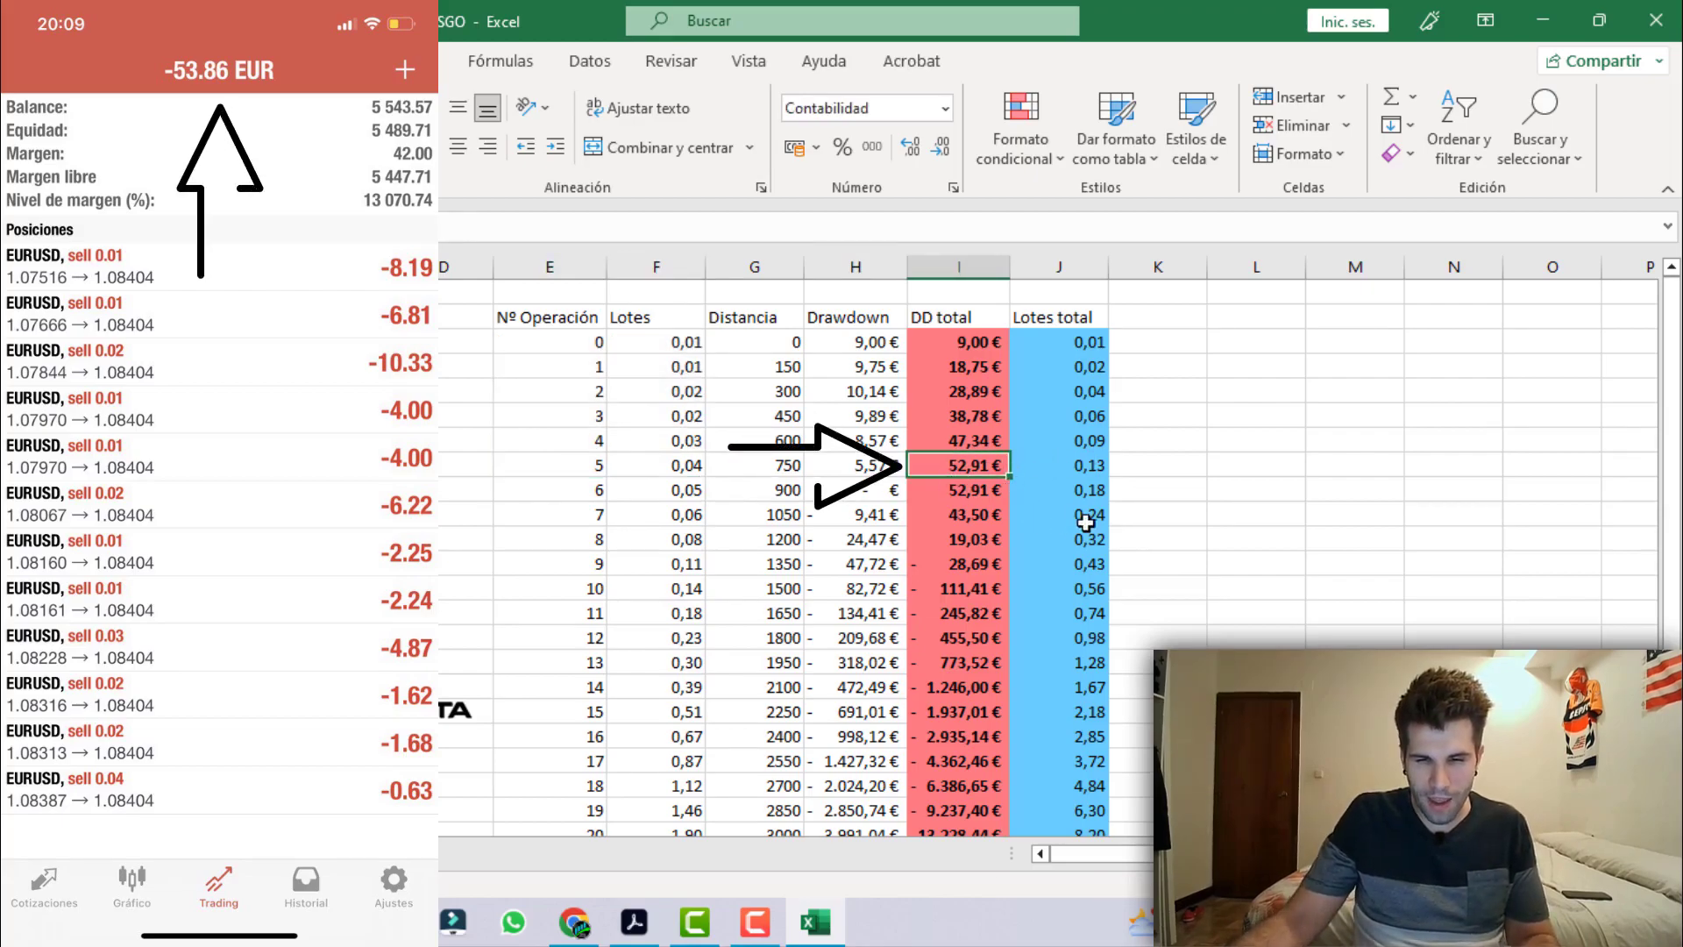